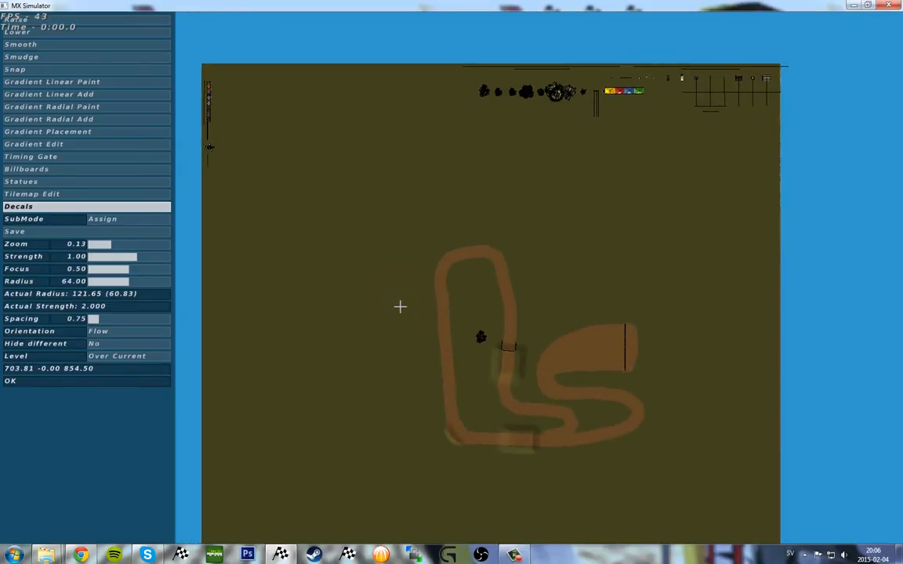
pyautogui.moveTo(654, 212); pyautogui.dragTo(646, 139, button='right')
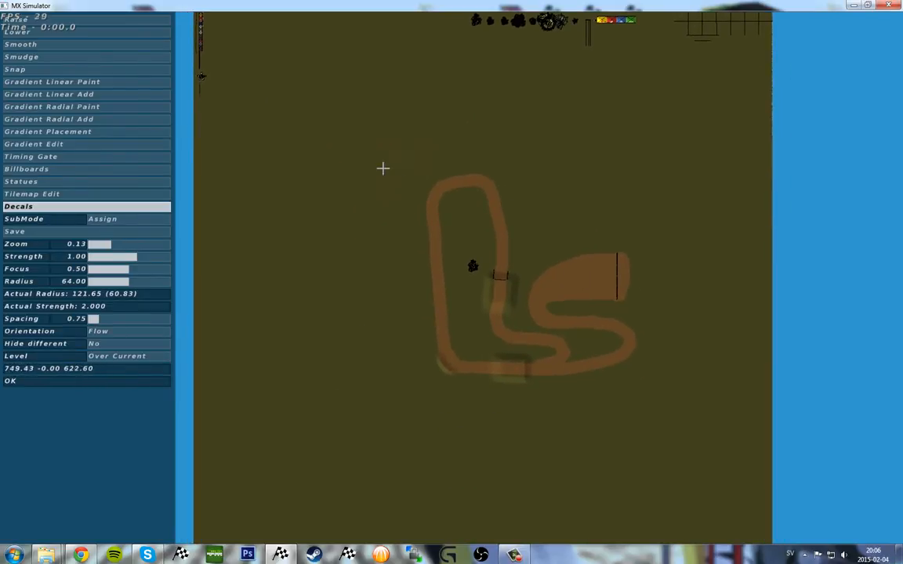
pyautogui.moveTo(536, 225); pyautogui.dragTo(522, 256, button='right')
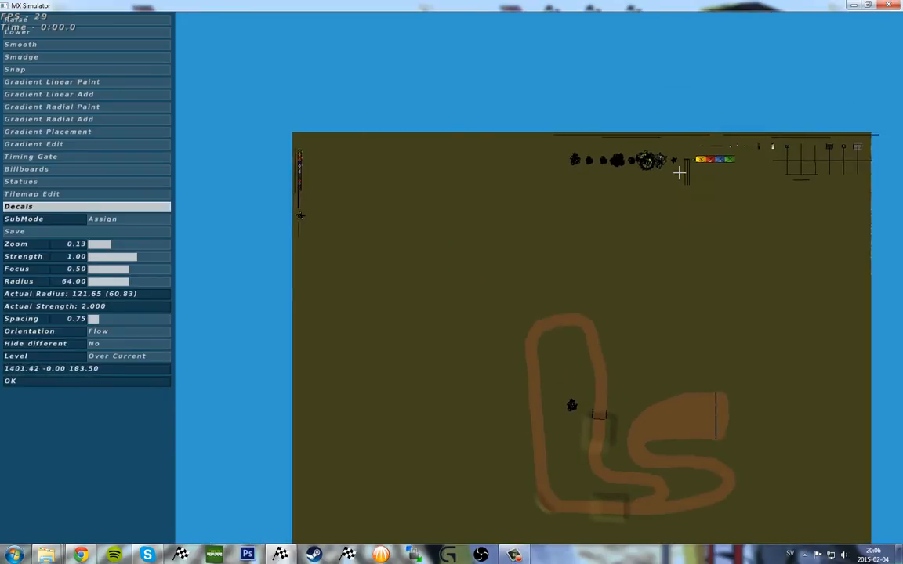
pyautogui.moveTo(612, 156); pyautogui.dragTo(406, 132, button='right')
pyautogui.moveTo(311, 123); pyautogui.dragTo(490, 124, button='right')
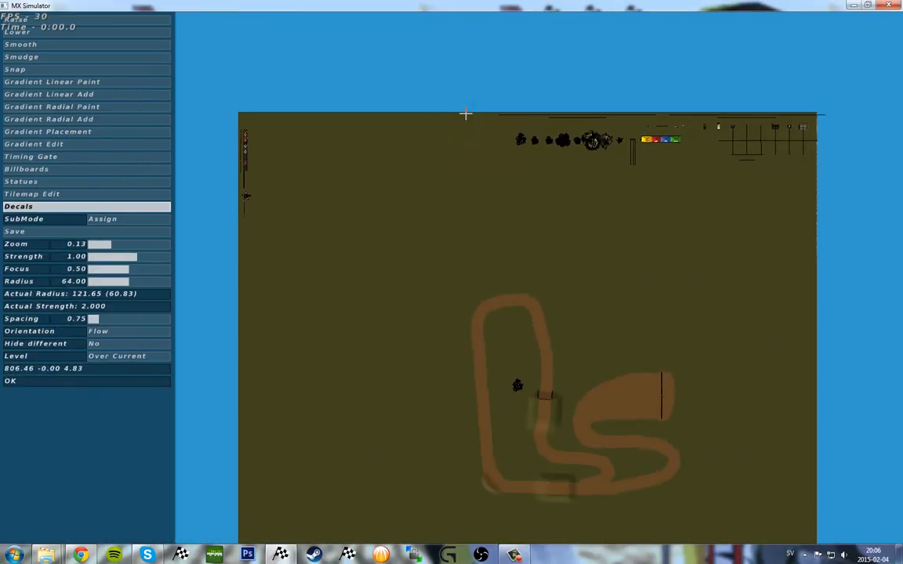
pyautogui.moveTo(542, 300); pyautogui.dragTo(420, 121, button='right')
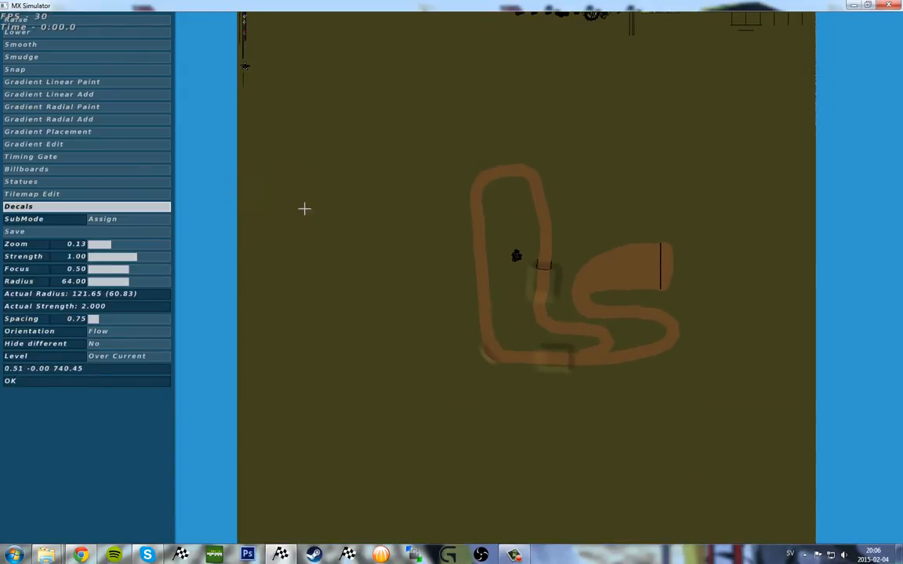
pyautogui.moveTo(568, 304); pyautogui.dragTo(431, 244, button='right')
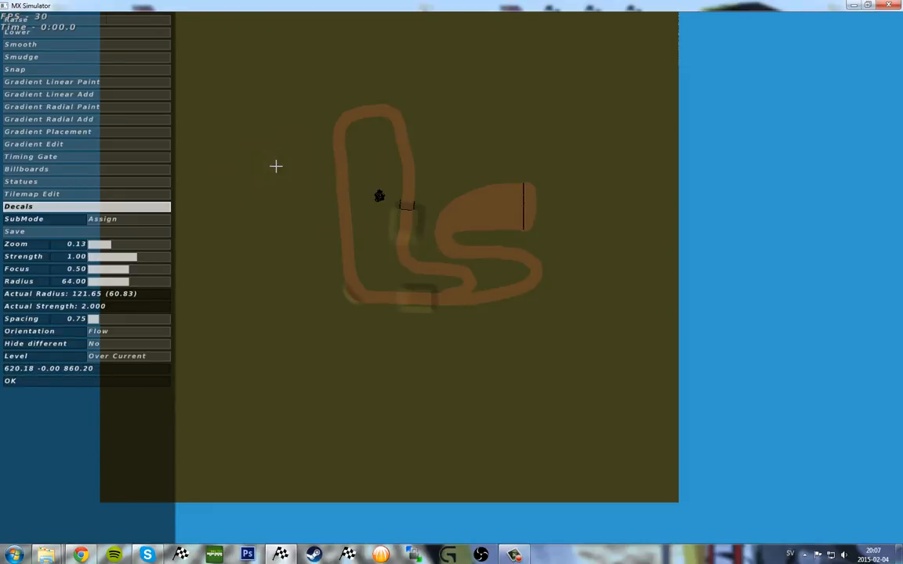
# Step: Quit the track editor and return to the desktop
pyautogui.press('Escape')
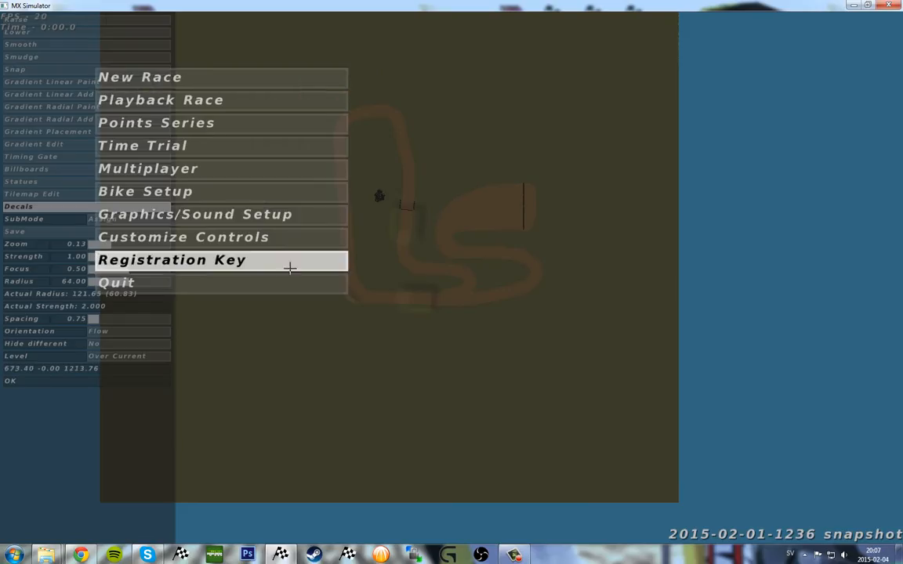
pyautogui.click(288, 283)
pyautogui.press('Return')
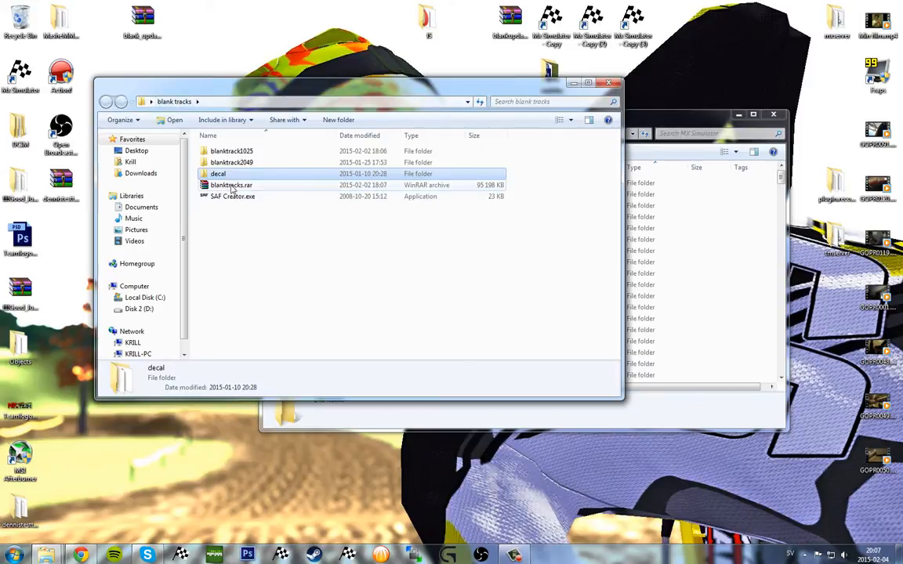
# Step: Open the decal folder in blank tracks and select grass16x16.png and offtrack.dirt.32x32.png
pyautogui.click(275, 185)
pyautogui.click(341, 264)
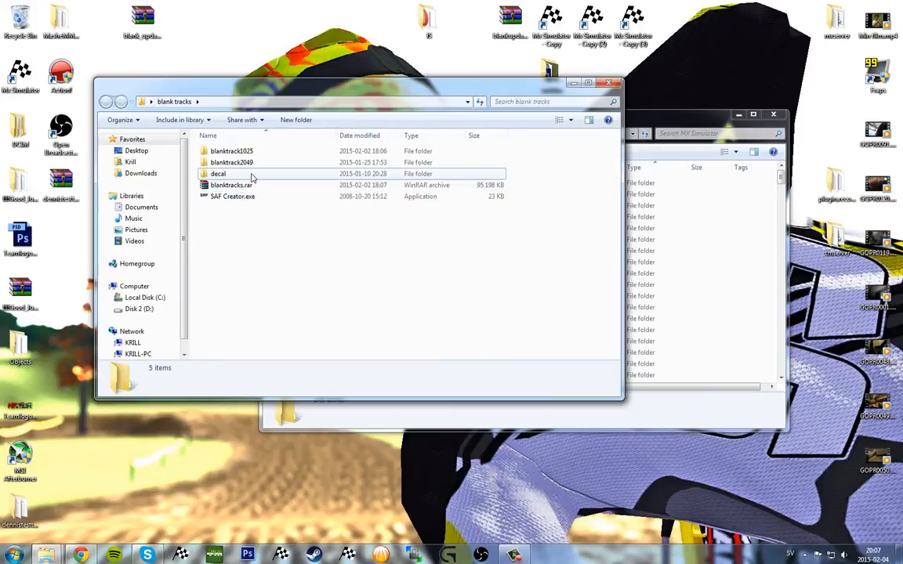
pyautogui.doubleClick(252, 176)
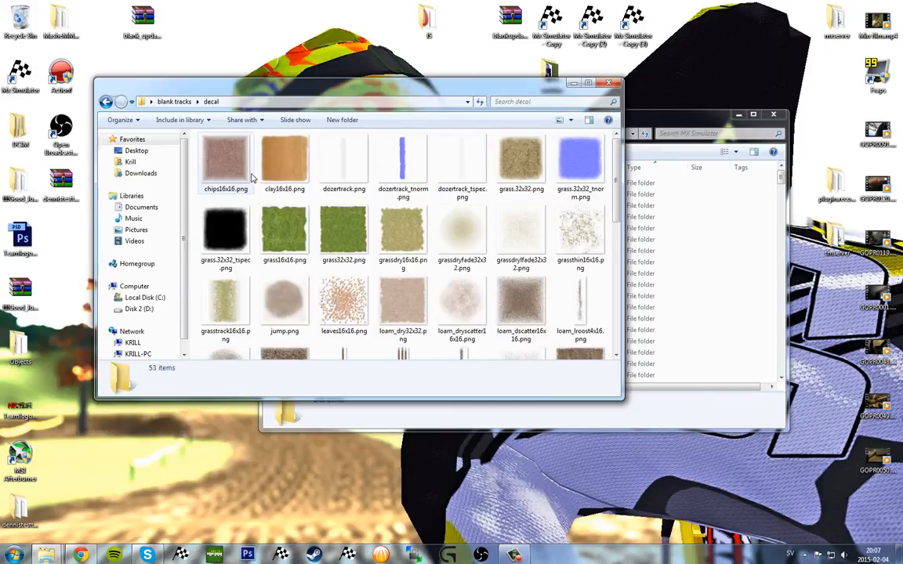
pyautogui.click(299, 221)
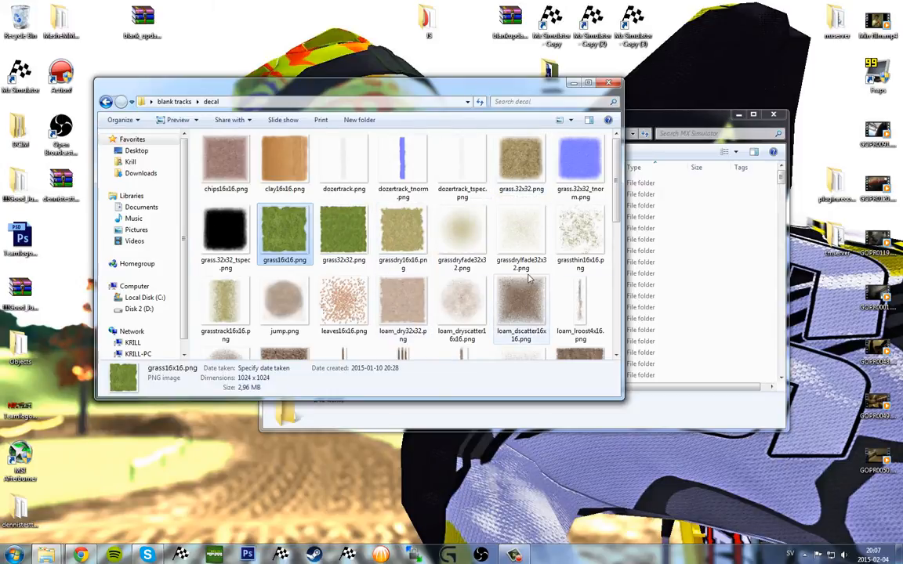
pyautogui.scroll(-2, 475, 251)
pyautogui.click(380, 298)
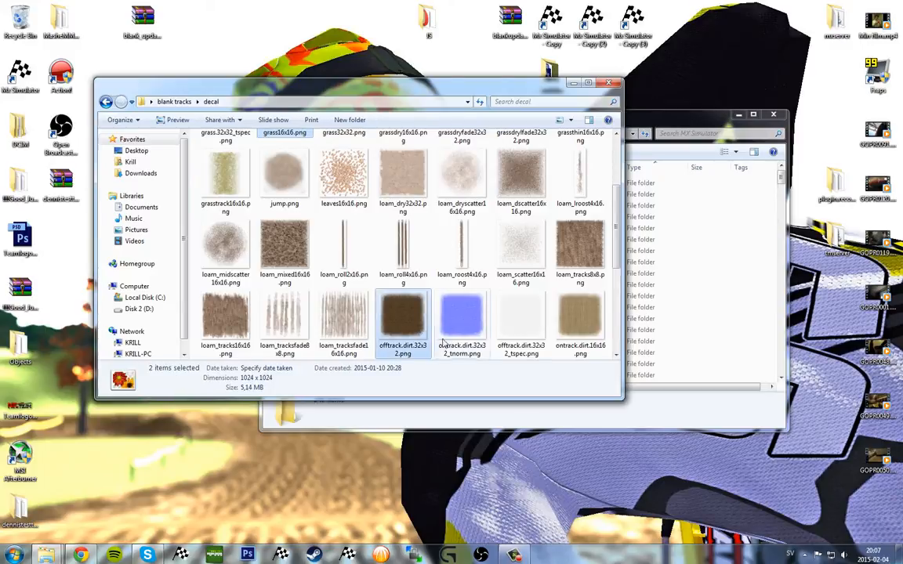
pyautogui.scroll(2, 269, 228)
pyautogui.keyDown('ctrl'); pyautogui.click(269, 228); pyautogui.keyUp('ctrl')
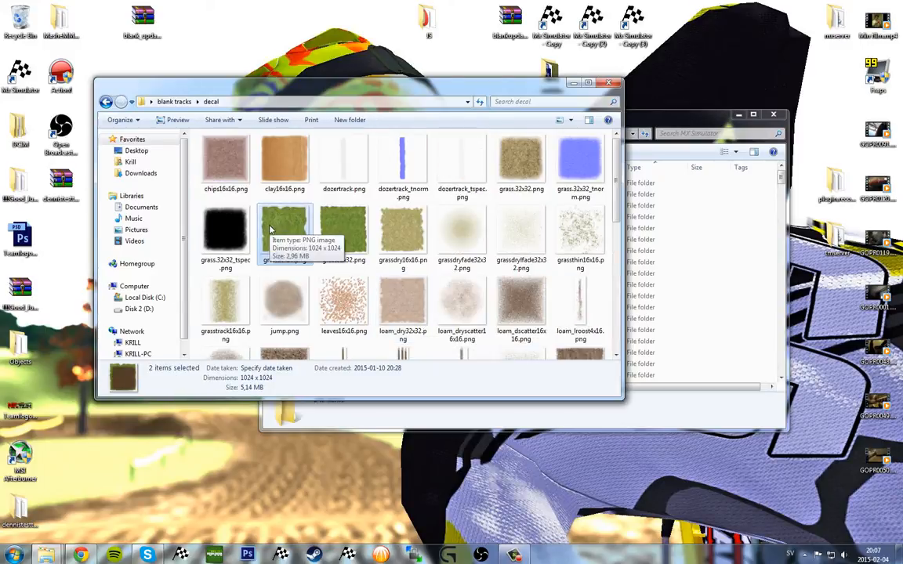
# Step: Open the blanktrack2049 folder inside the MX Simulator folder
pyautogui.click(679, 217)
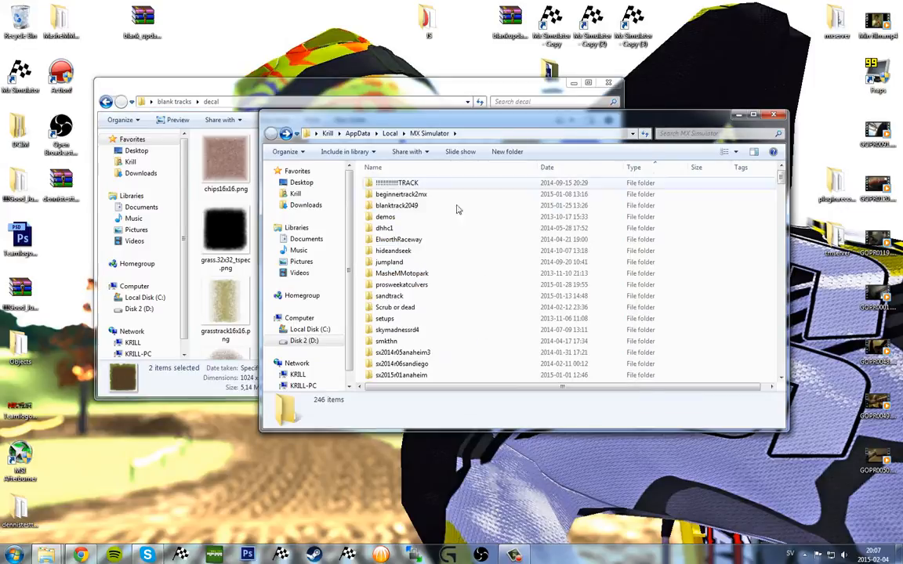
pyautogui.doubleClick(408, 206)
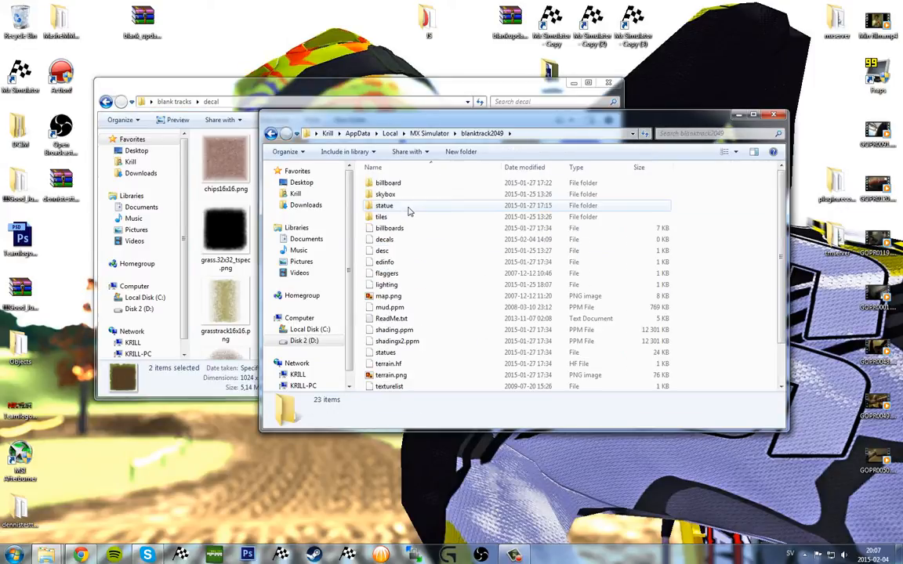
# Step: Copy grass16x16.png and offtrack.dirt.32x32.png from the decal folder in blank tracks
pyautogui.click(235, 91)
pyautogui.press('BackSpace')
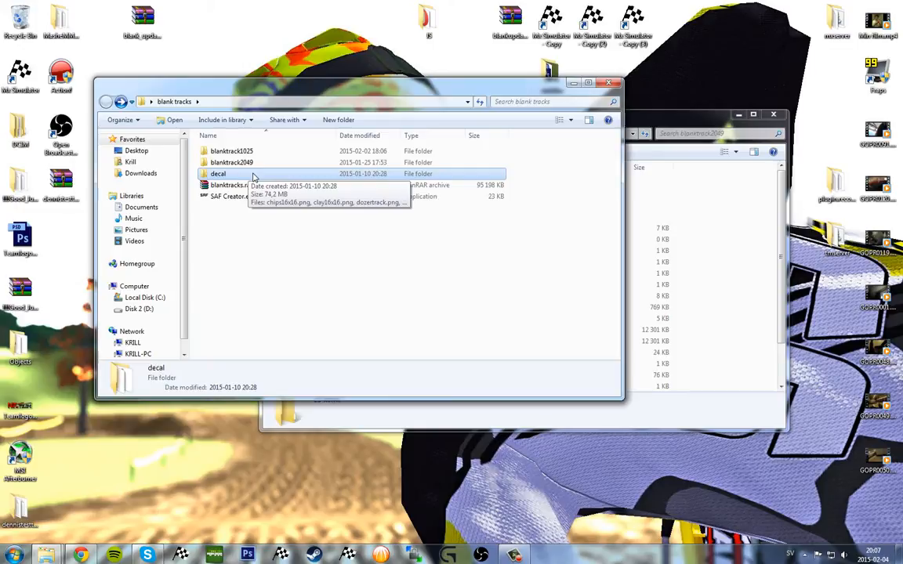
pyautogui.doubleClick(252, 176)
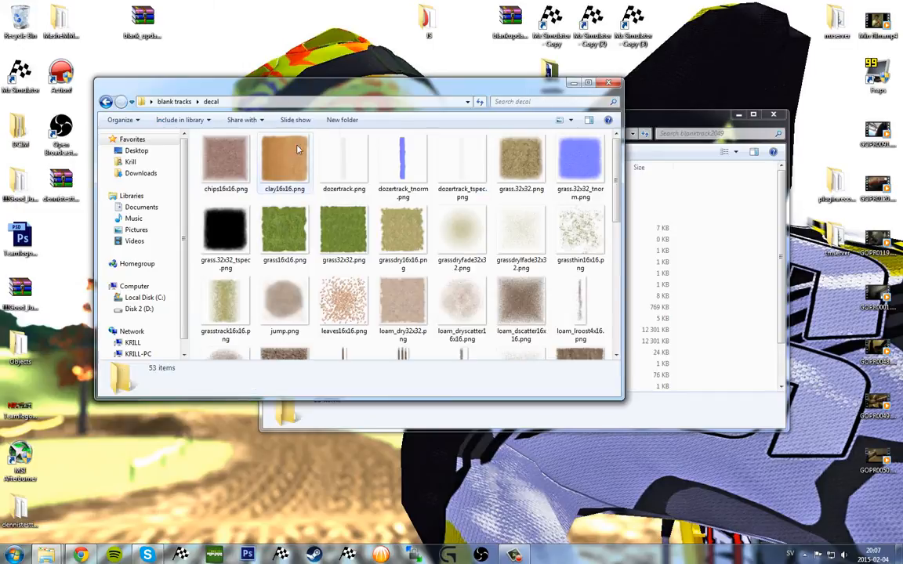
pyautogui.click(285, 228)
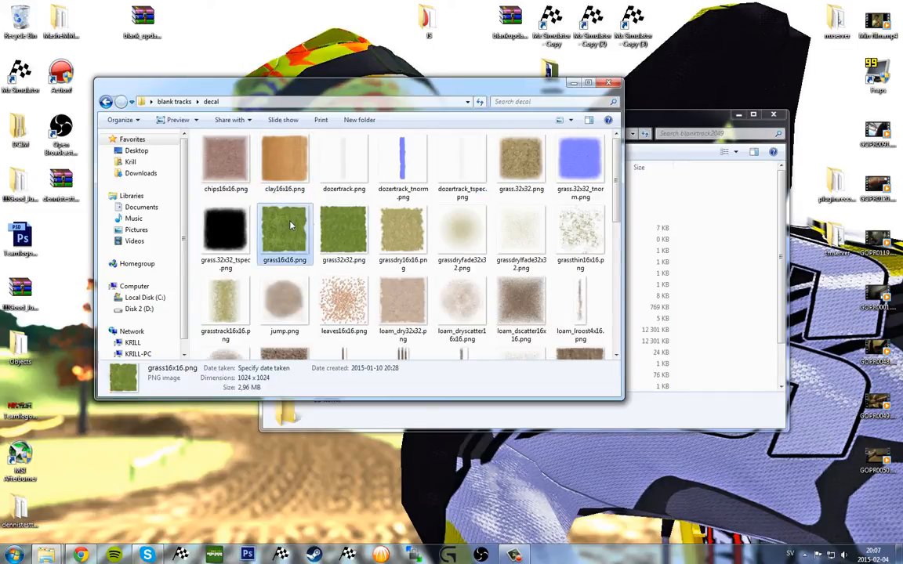
pyautogui.scroll(-2, 373, 254)
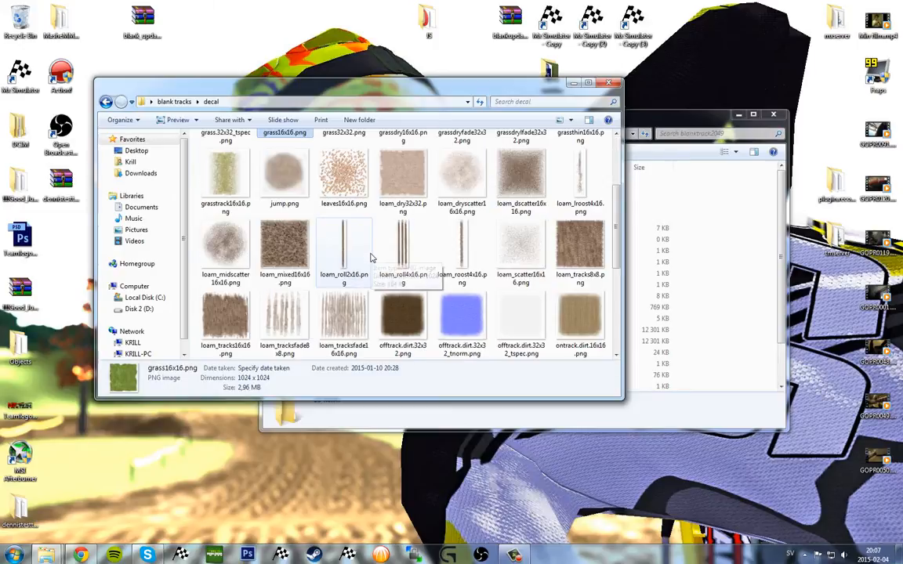
pyautogui.keyDown('ctrl'); pyautogui.click(403, 316); pyautogui.keyUp('ctrl')
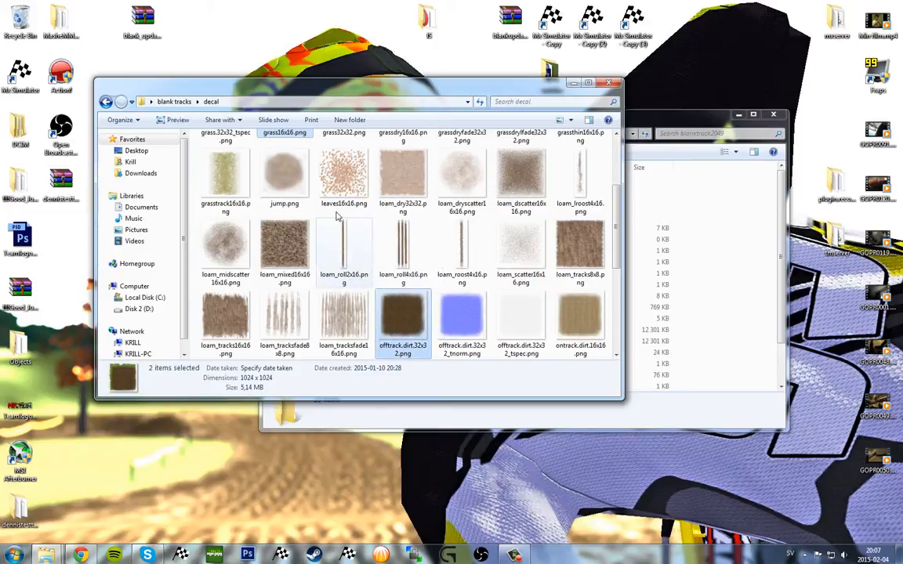
pyautogui.rightClick(397, 318)
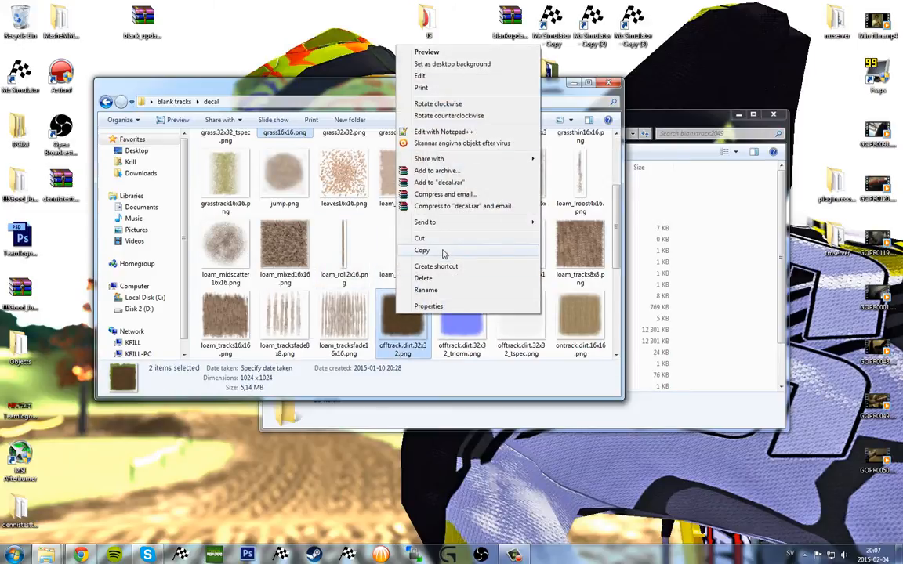
pyautogui.click(398, 225)
# Step: Create a folder named decal in blanktrack2049 and paste the two copied textures into it
pyautogui.click(663, 275)
pyautogui.rightClick(765, 229)
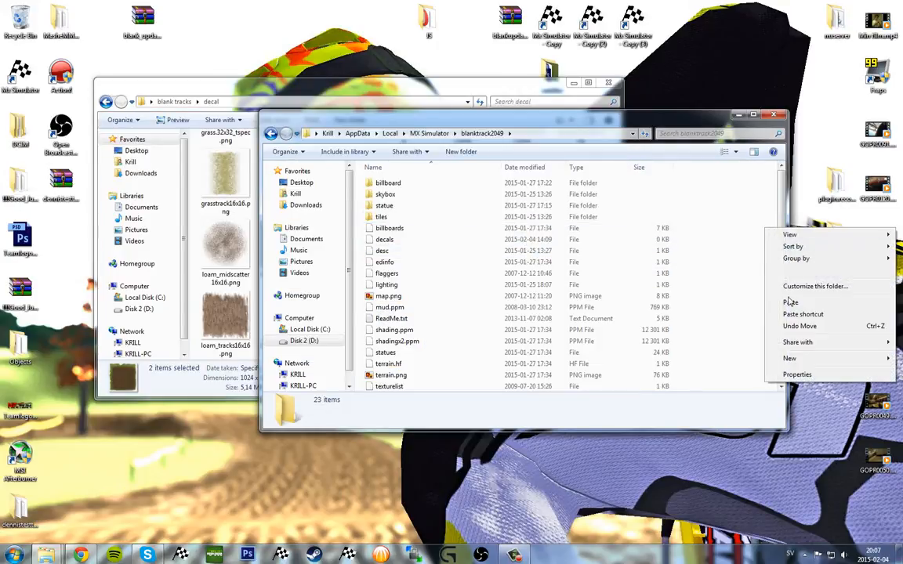
pyautogui.moveTo(809, 361)
pyautogui.click(637, 358)
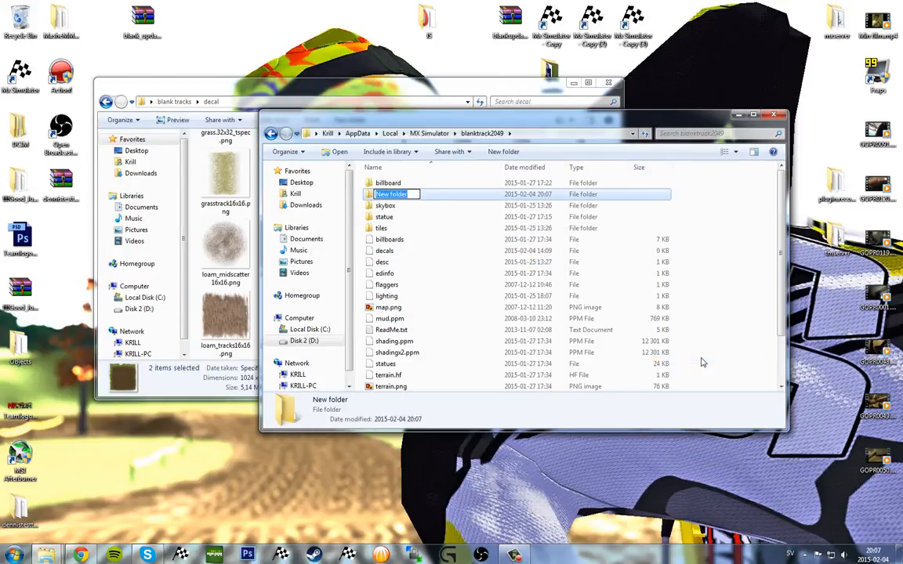
pyautogui.write('decal')
pyautogui.press('Return')
pyautogui.press('Return')
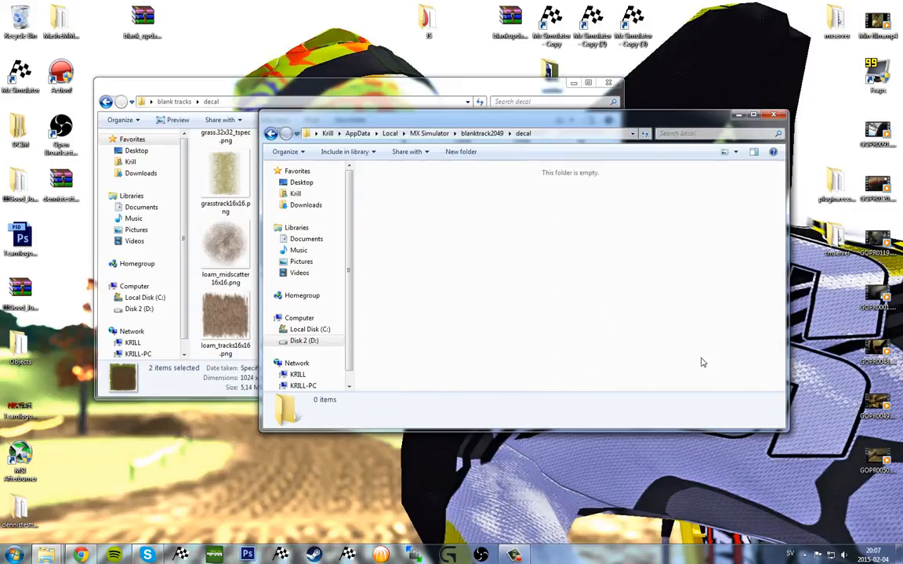
pyautogui.hotkey('ctrl', 'v')
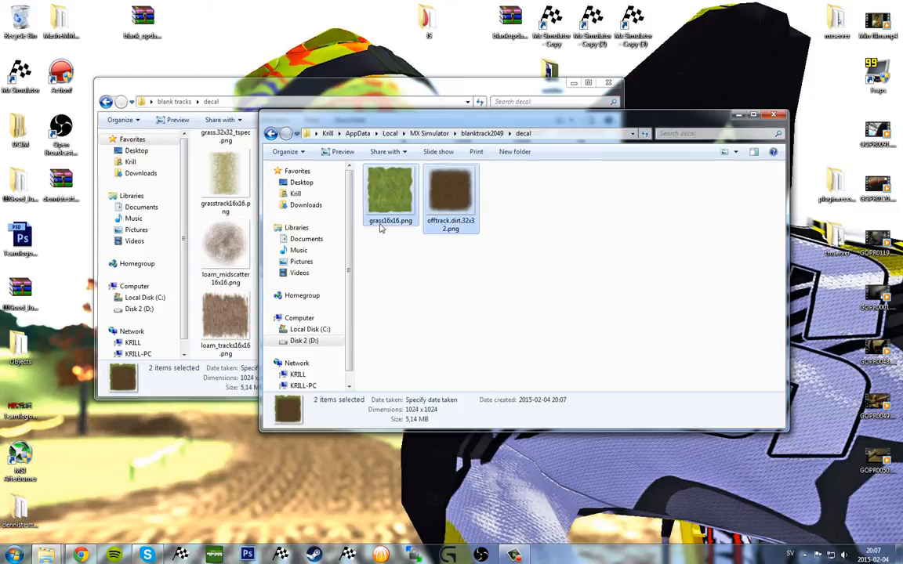
# Step: Rename the pasted grass16x16.png file as grass.png
pyautogui.click(382, 223)
pyautogui.click(382, 222)
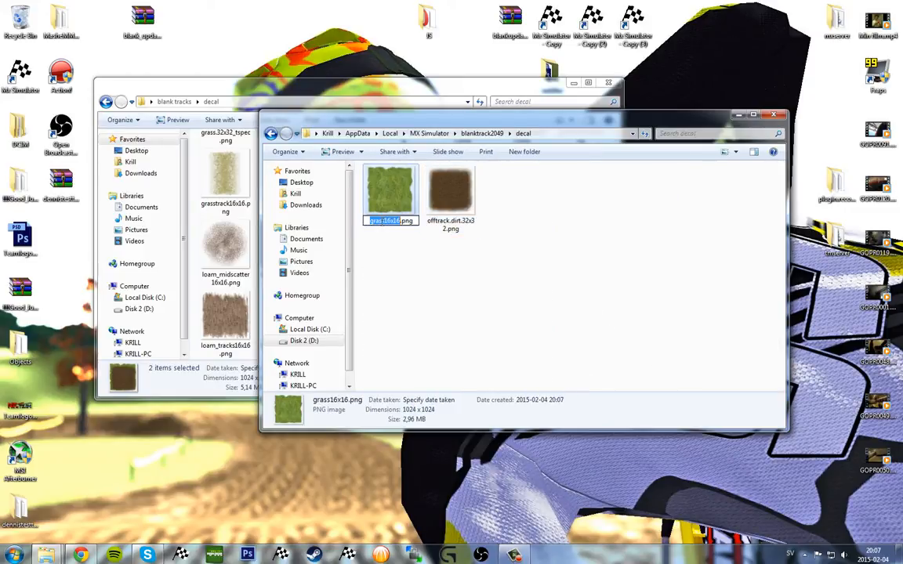
pyautogui.write('gaass')
pyautogui.press('Return')
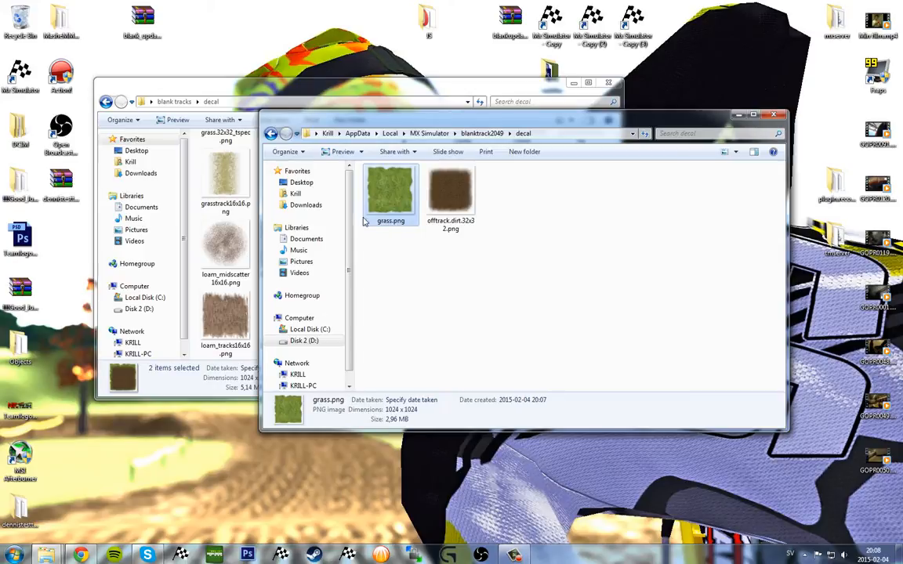
# Step: Rename the pasted offtrack.dirt.32x32.png file as dirt.png
pyautogui.click(447, 196)
pyautogui.click(450, 223)
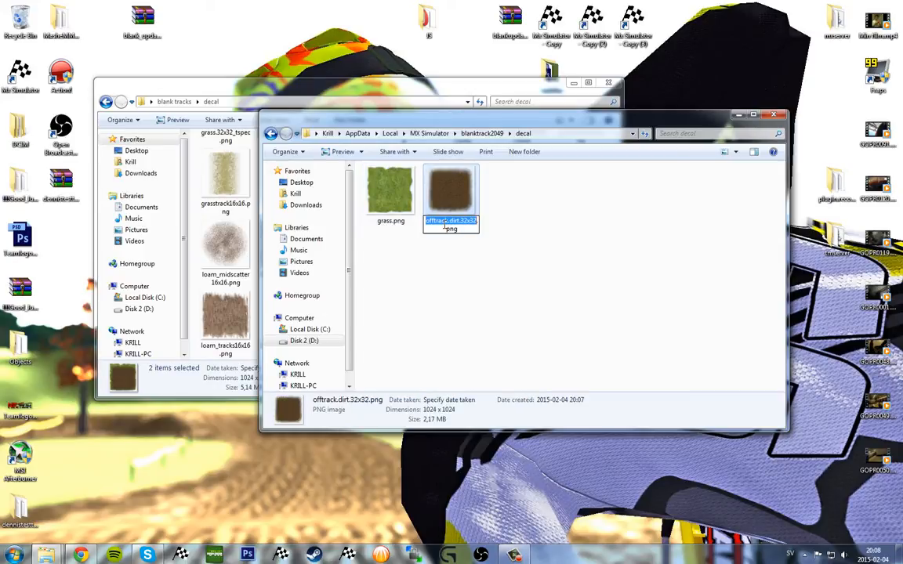
pyautogui.write('dirt')
pyautogui.press('Return')
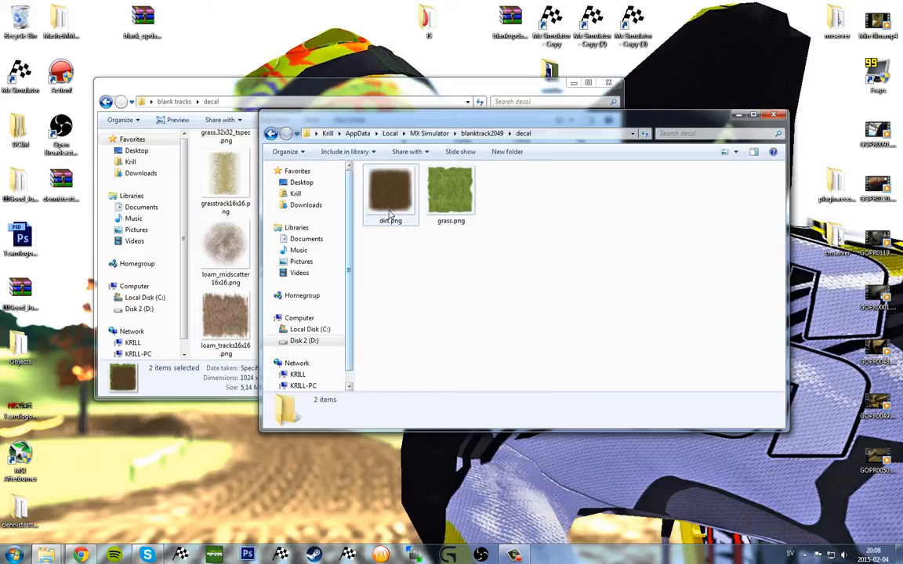
pyautogui.click(449, 208)
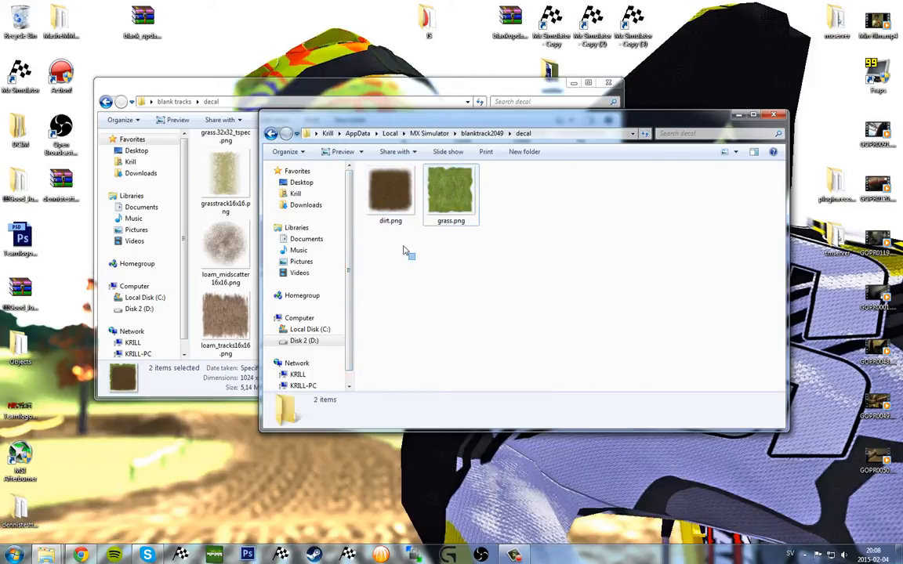
pyautogui.click(391, 194)
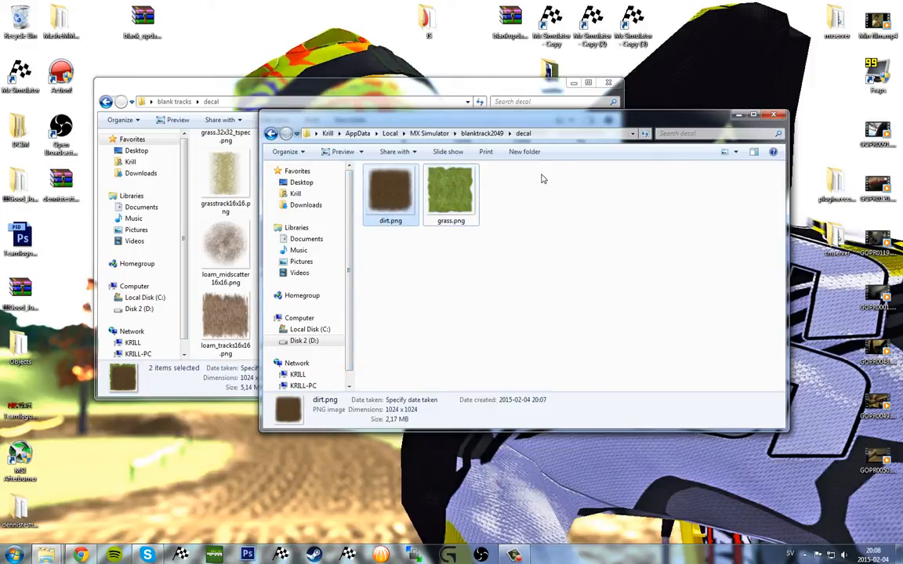
# Step: Return to the blanktrack2049 folder and open its decals file in Notepad++
pyautogui.click(480, 133)
pyautogui.click(392, 253)
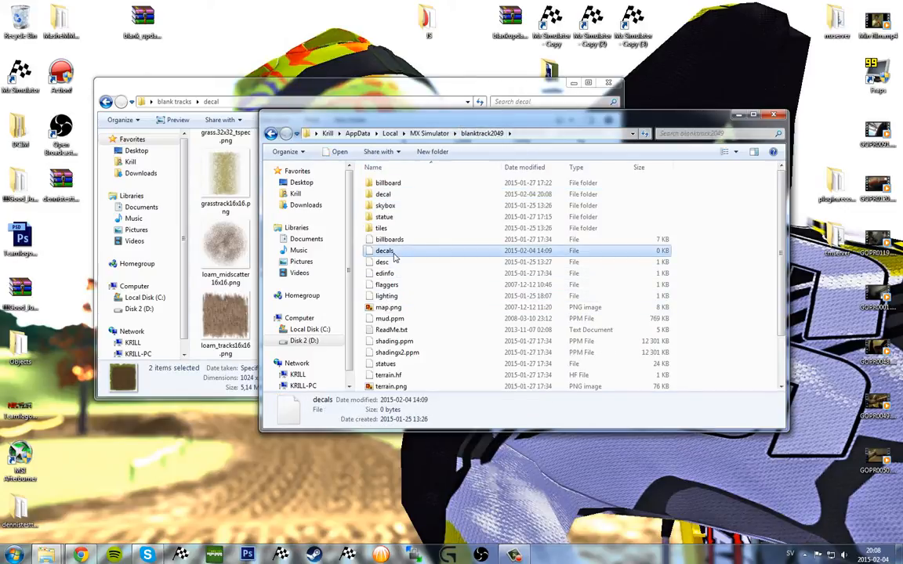
pyautogui.rightClick(394, 257)
pyautogui.click(438, 274)
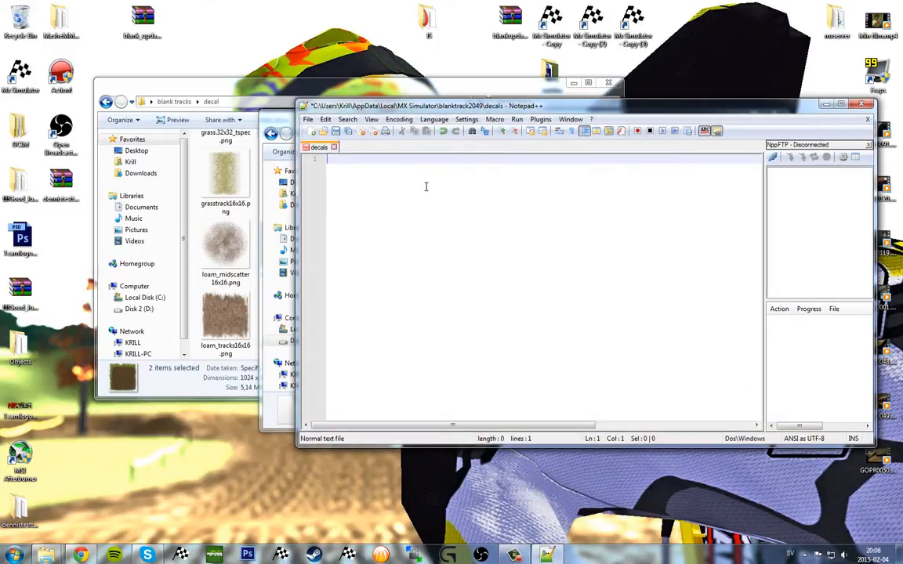
# Step: Start the first decal entry with the coordinates [1000.000000 1000.000000] followed by the value 0.000000
pyautogui.write('[]')
pyautogui.press('Return')
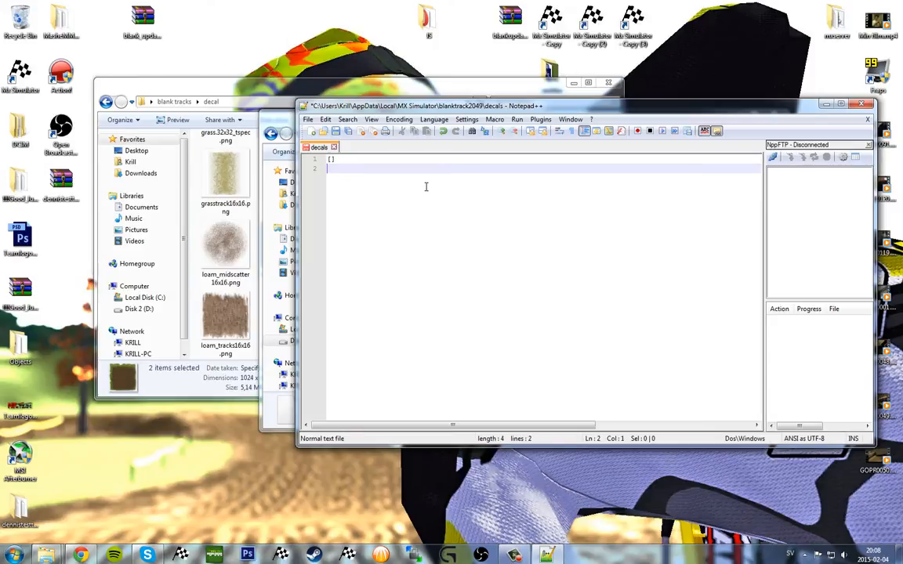
pyautogui.press('Left')
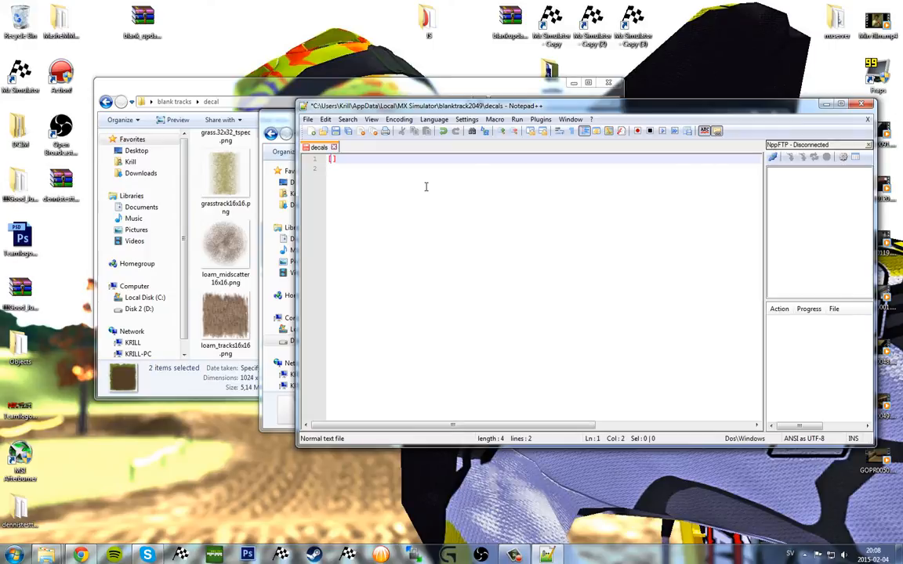
pyautogui.write('1000.000000')
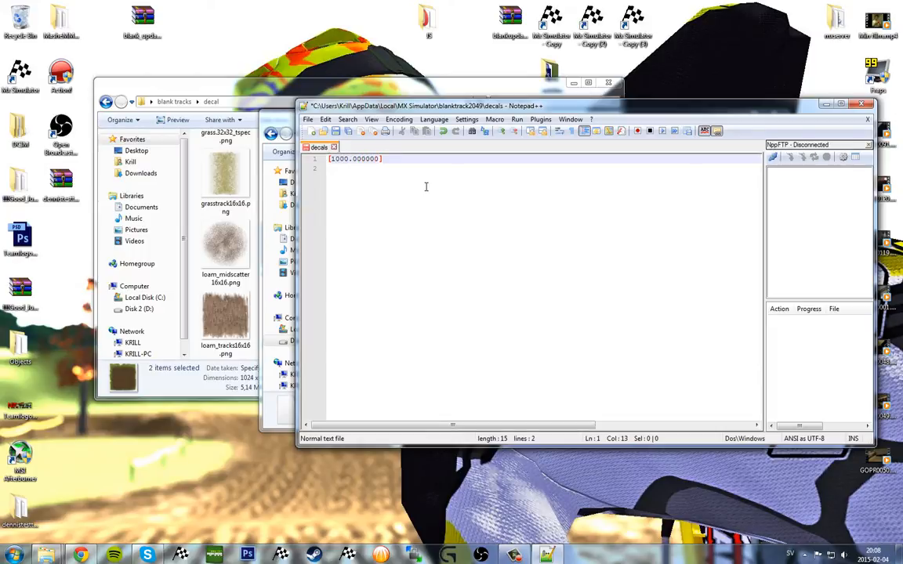
pyautogui.write(' 1000.020')
pyautogui.press('BackSpace')
pyautogui.write('000000')
pyautogui.press('End')
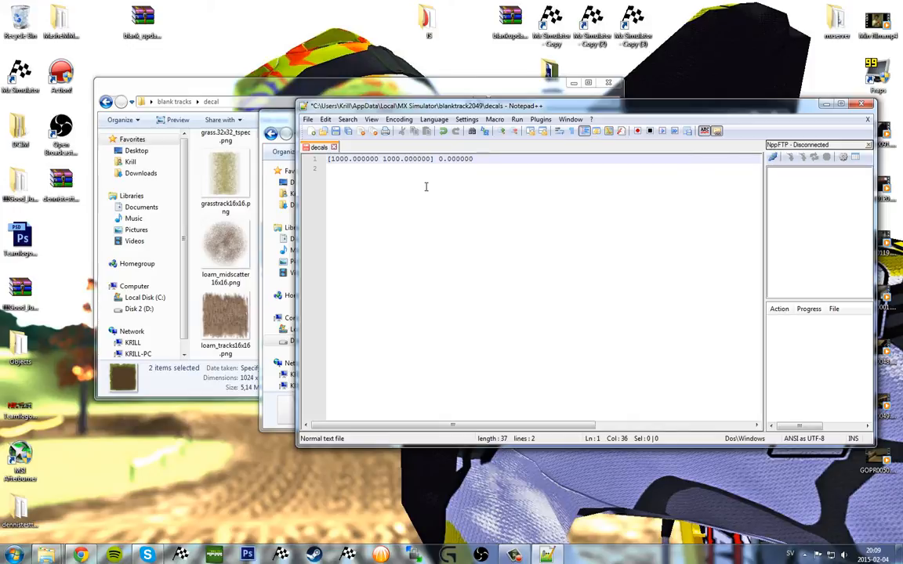
pyautogui.write('30 1.')
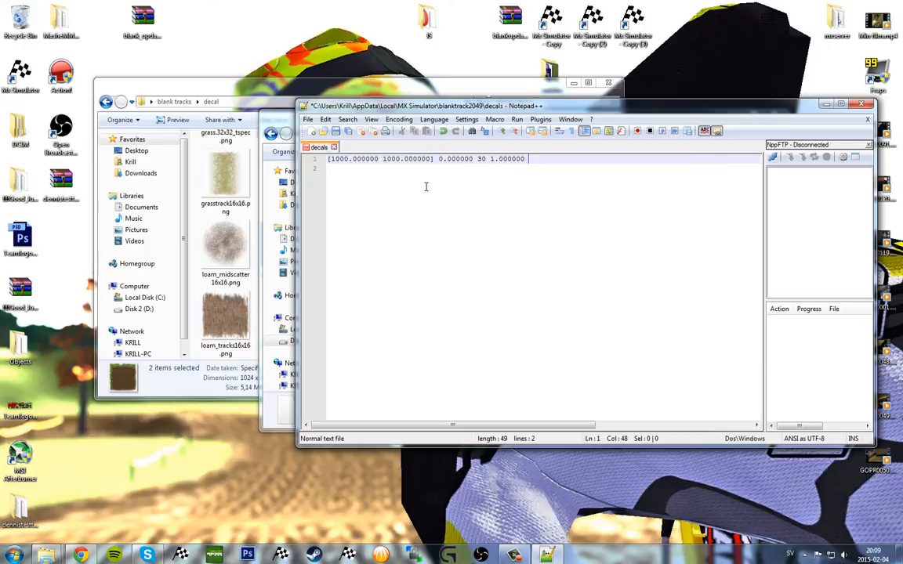
pyautogui.write('0 @blanktrack2049/')
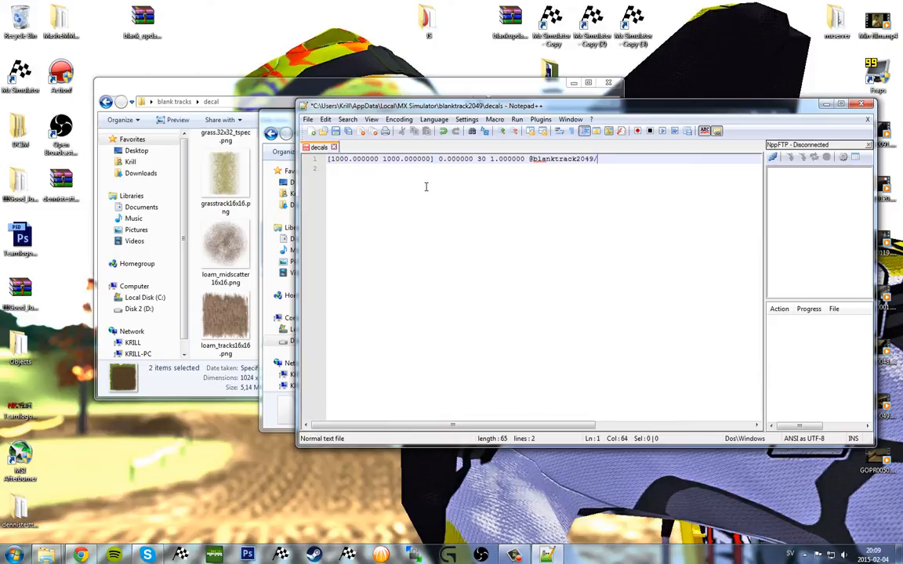
pyautogui.write('decal/grass.png')
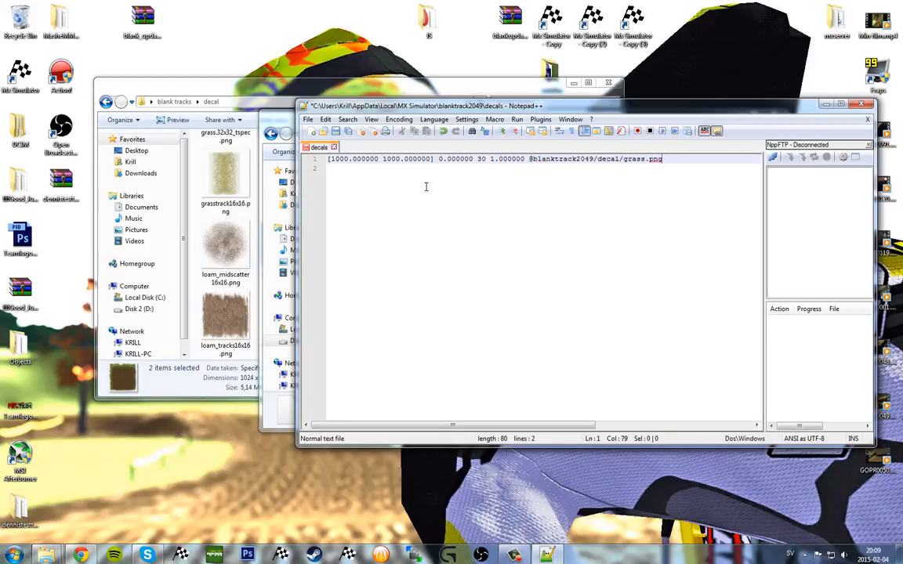
pyautogui.press('Return')
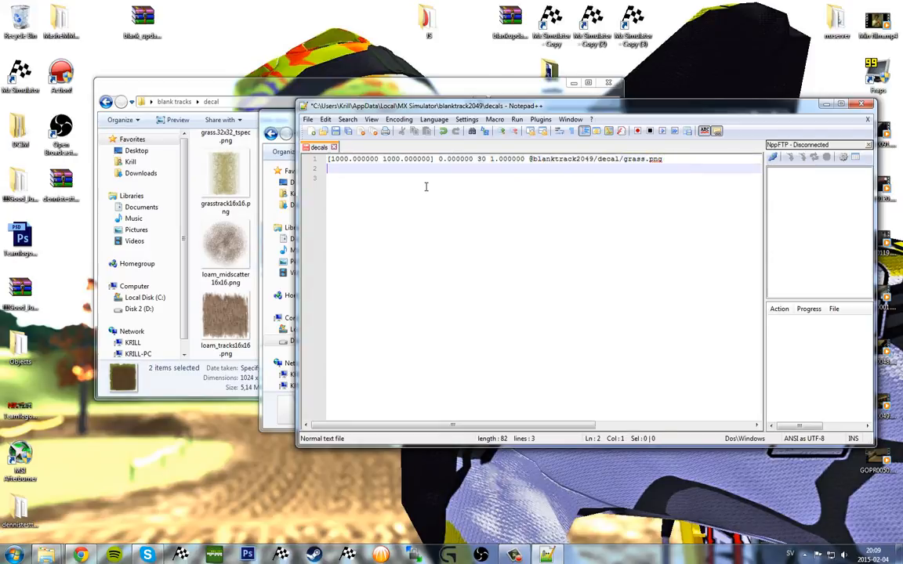
# Step: Duplicate the grass decal entry onto line 2 and change the copy's texture to dirt.png
pyautogui.moveTo(678, 161); pyautogui.dragTo(303, 159)
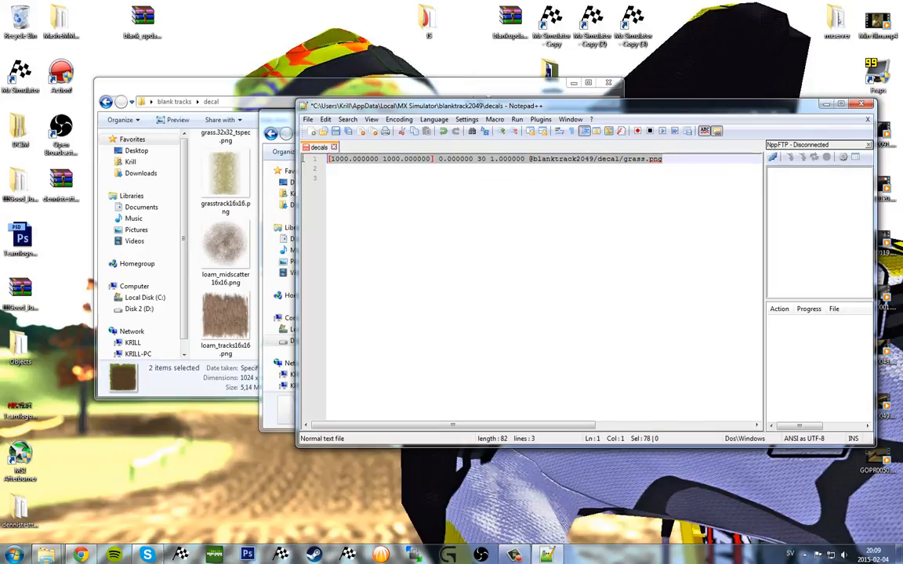
pyautogui.hotkey('ctrl', 'c')
pyautogui.click(388, 170)
pyautogui.hotkey('ctrl', 'v')
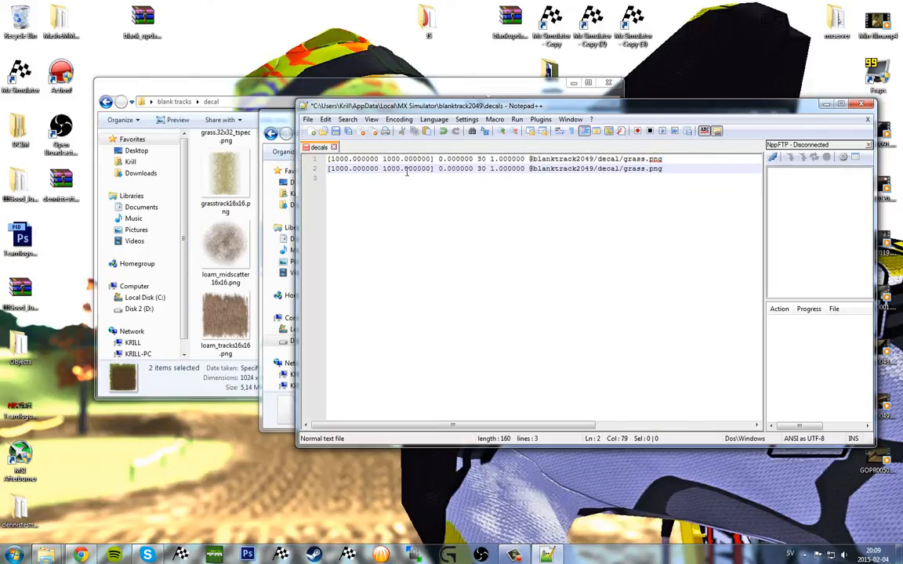
pyautogui.doubleClick(634, 169)
pyautogui.write('dirt')
# Step: Set the dirt entry's coordinates to [1050.000000 1050.000000] and save the decals file
pyautogui.moveTo(338, 169); pyautogui.dragTo(396, 170)
pyautogui.write('55')
pyautogui.hotkey('ctrl', 's')
# Step: Switch to the blanktrack2049 folder, open its decal folder and copy the blanktrack2049\decal part of the path
pyautogui.click(270, 133)
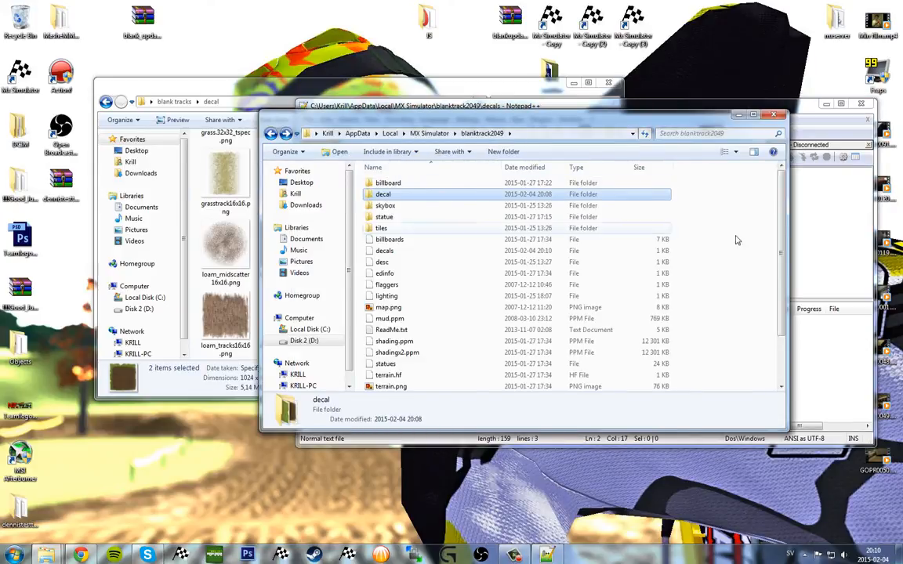
pyautogui.doubleClick(453, 195)
pyautogui.click(545, 136)
pyautogui.click(443, 134)
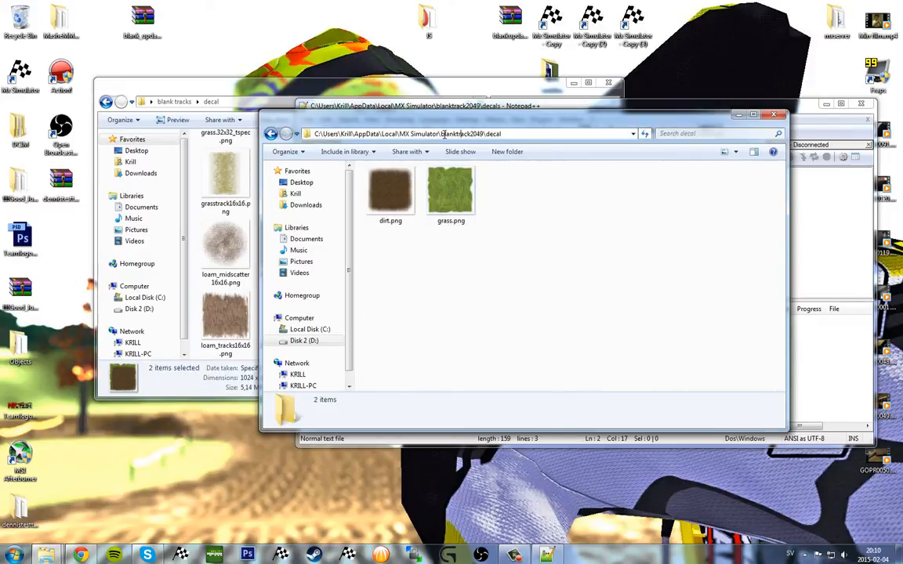
pyautogui.moveTo(443, 134); pyautogui.dragTo(508, 135)
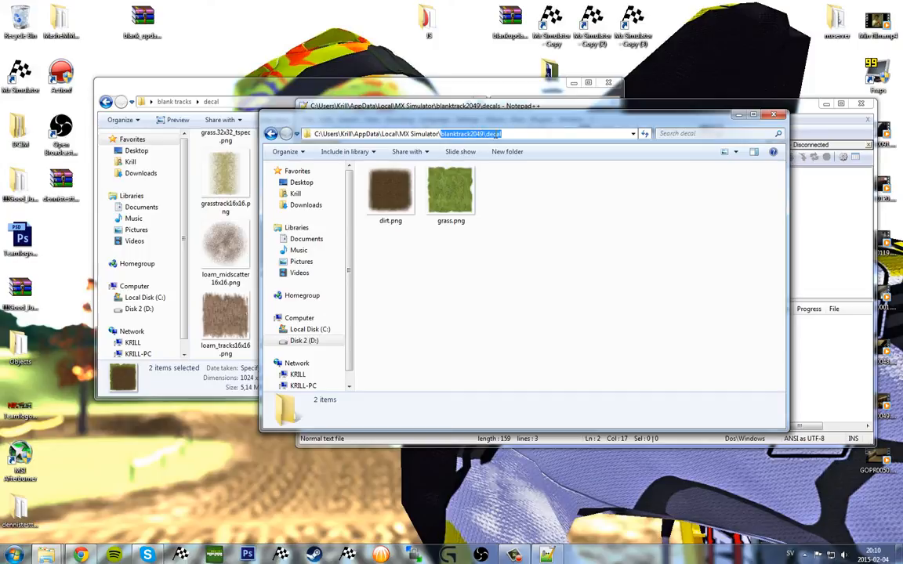
# Step: Switch back to Notepad++ and replace the texture folder path in both decal entries with the copied blanktrack2049\decal
pyautogui.hotkey('alt', 'Tab')
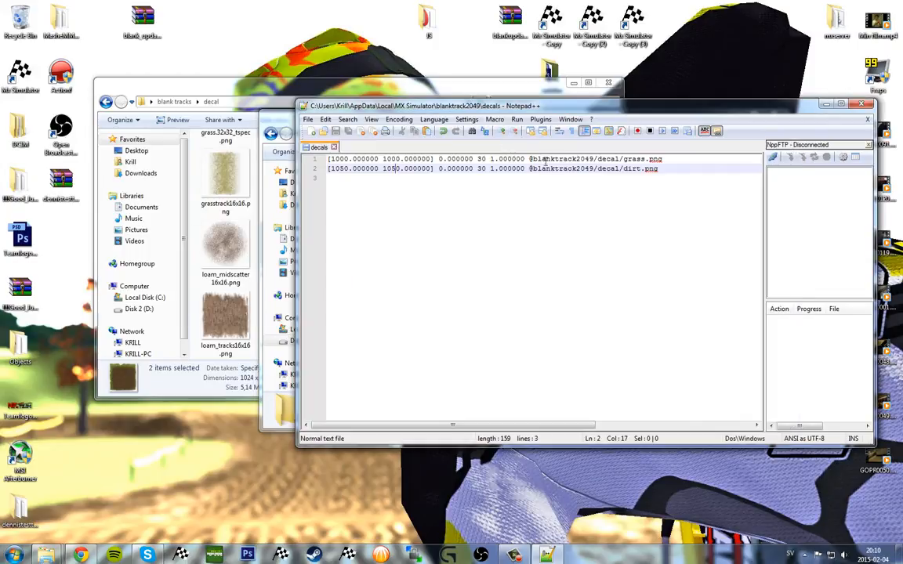
pyautogui.moveTo(535, 159)
pyautogui.mouseDown()
pyautogui.moveTo(618, 160)
pyautogui.moveTo(536, 167)
pyautogui.mouseUp()
pyautogui.hotkey('ctrl', 'v')
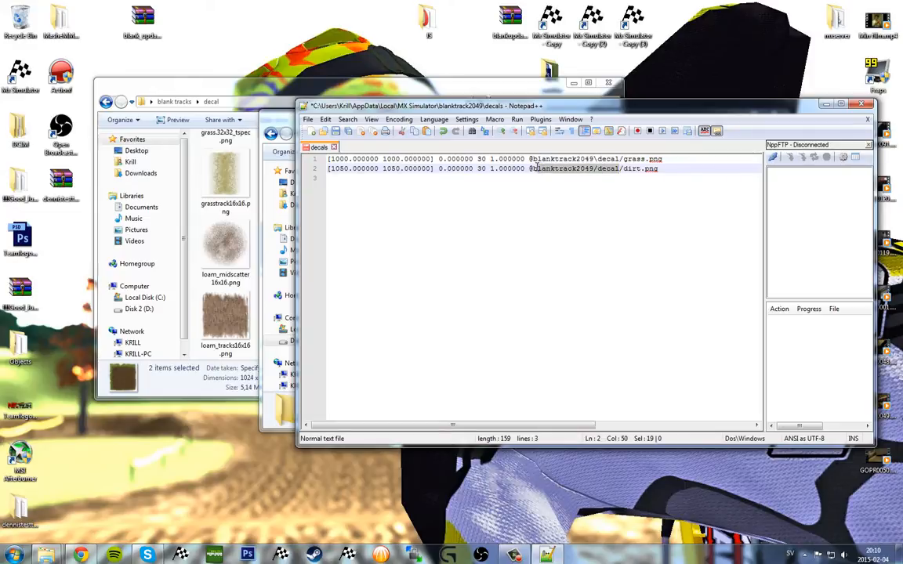
pyautogui.hotkey('ctrl', 'v')
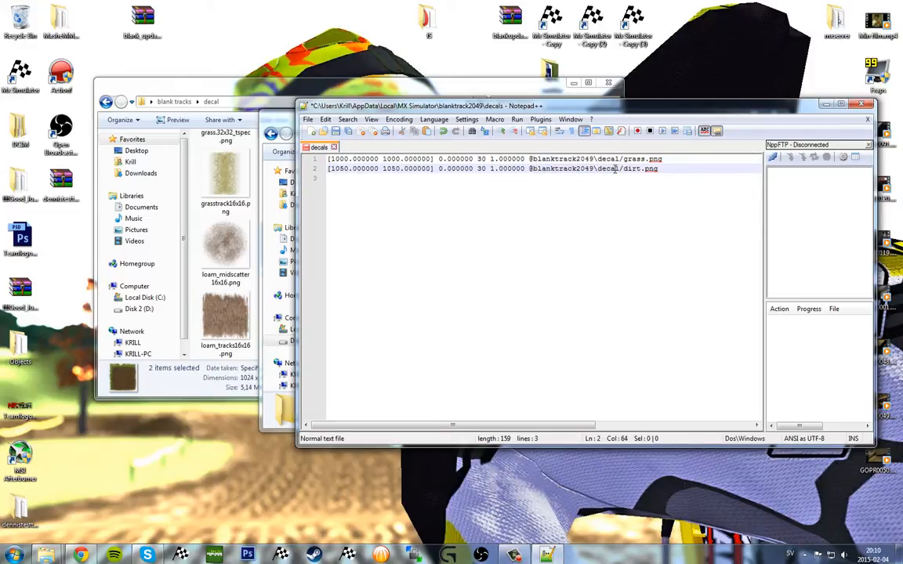
# Step: Change the backslash in the texture paths back to a forward slash, giving blanktrack2049/decal
pyautogui.press('Up')
pyautogui.press('BackSpace')
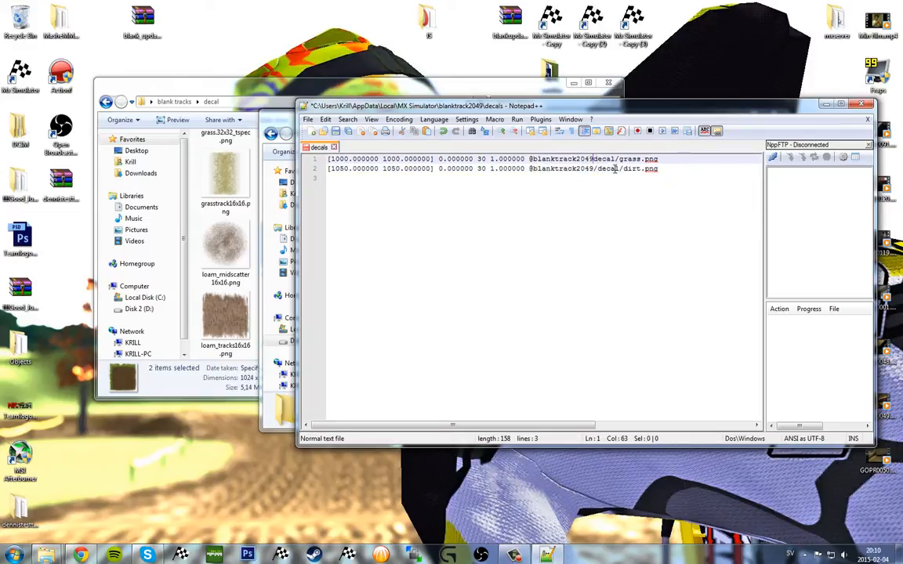
pyautogui.write('/')
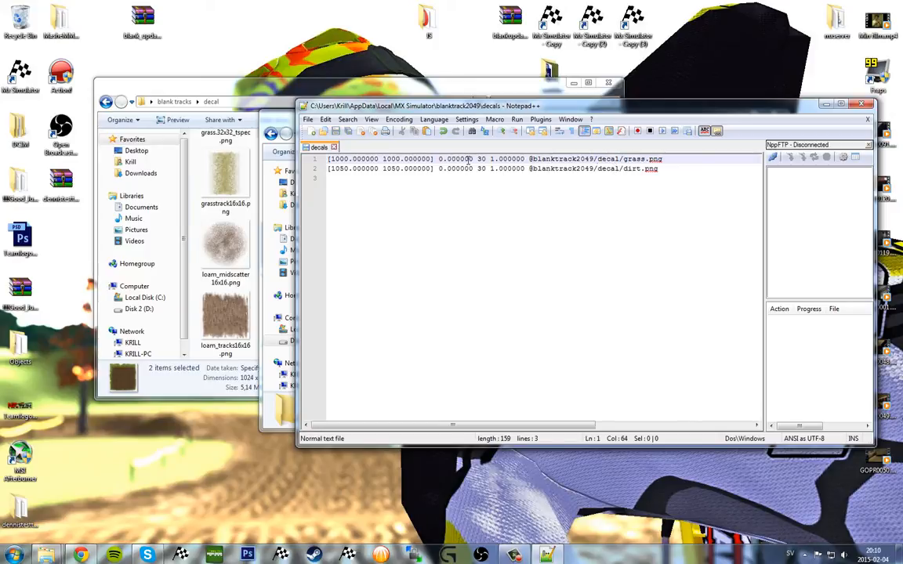
# Step: Extend the value 30 to 30.000000 in both decal entries and save the decals file
pyautogui.write('.0000')
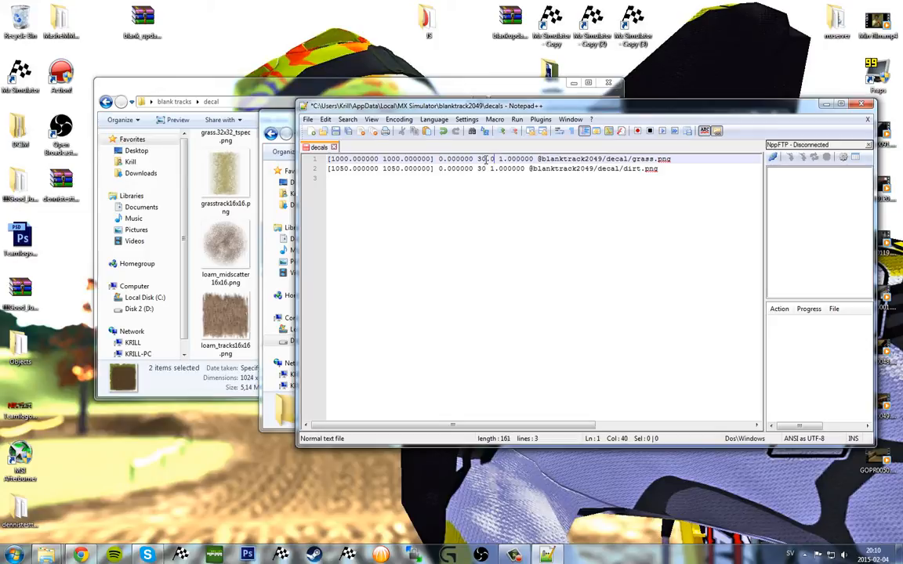
pyautogui.write('00')
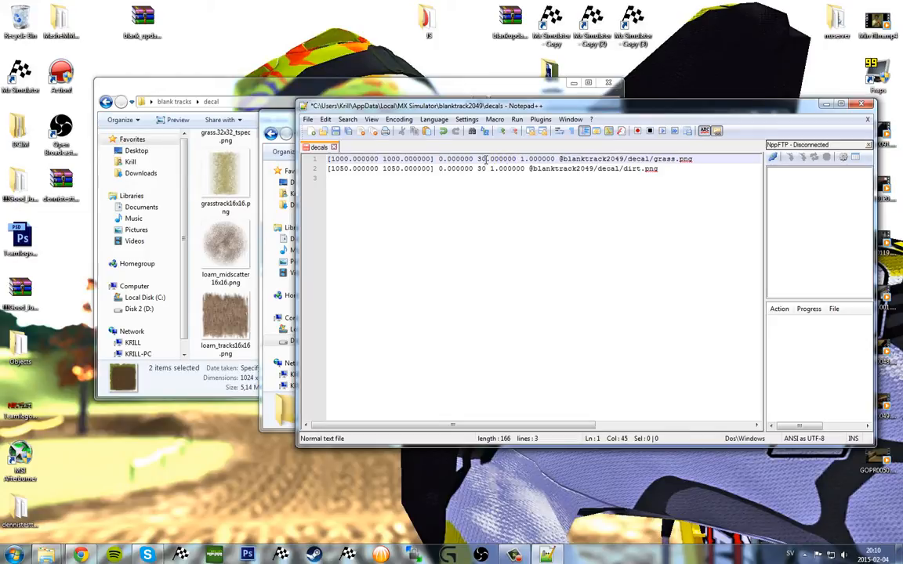
pyautogui.click(486, 168)
pyautogui.write('.')
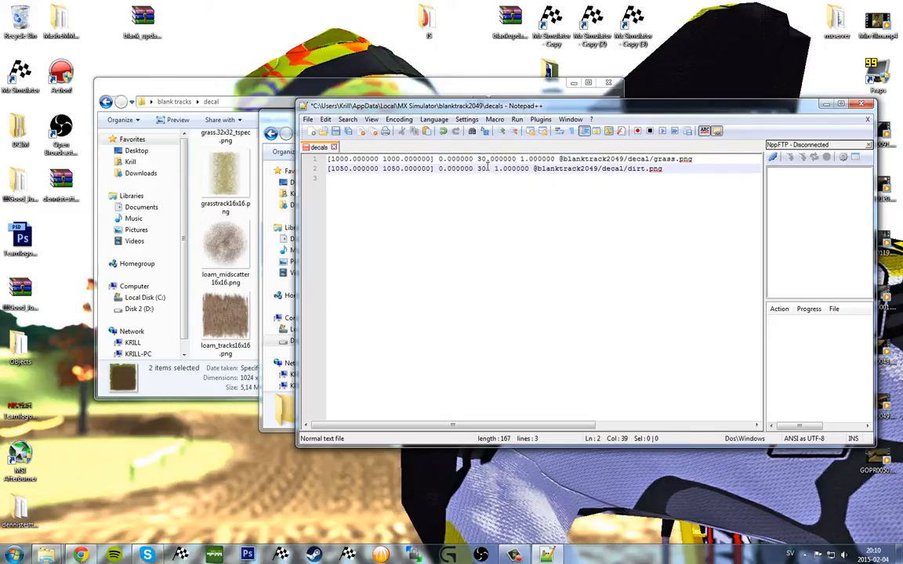
pyautogui.write('000000')
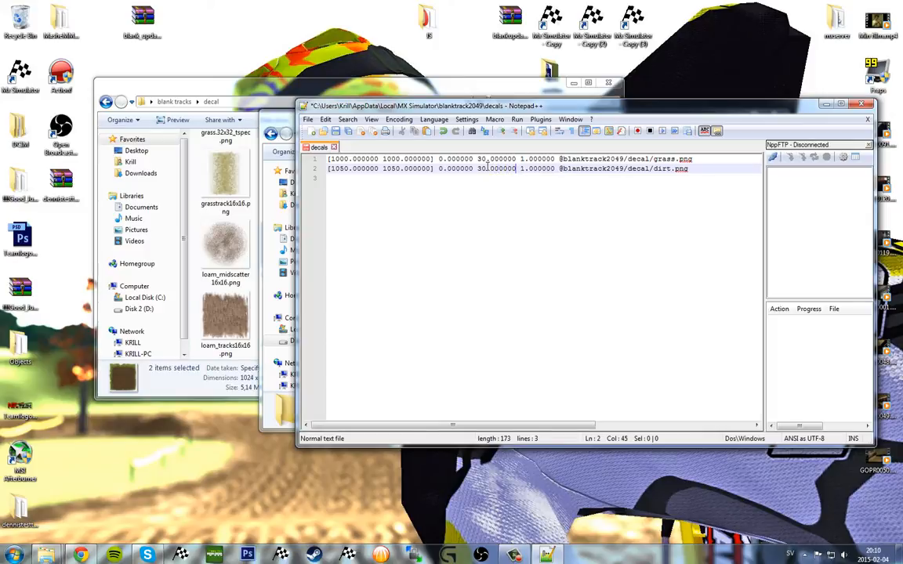
pyautogui.hotkey('ctrl', 's')
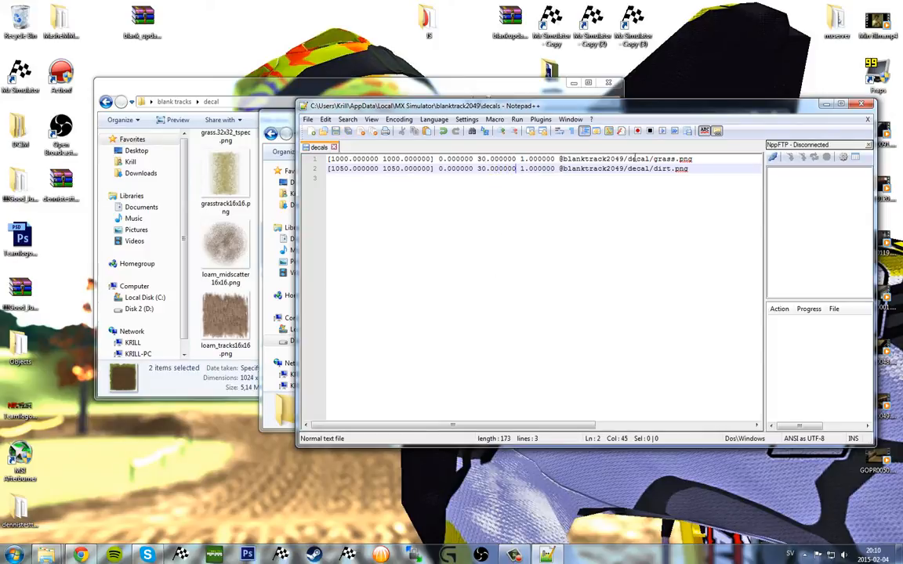
# Step: Switch to MX Simulator, open the track editor and examine the grass and dirt decals on the terrain up close
pyautogui.click(281, 555)
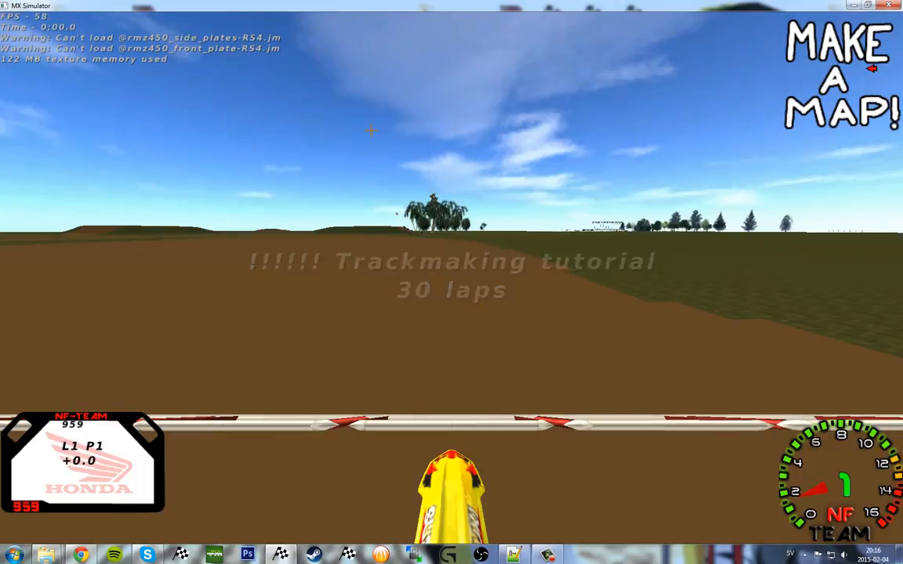
pyautogui.press('e')
pyautogui.moveTo(523, 293); pyautogui.dragTo(380, 209, button='right')
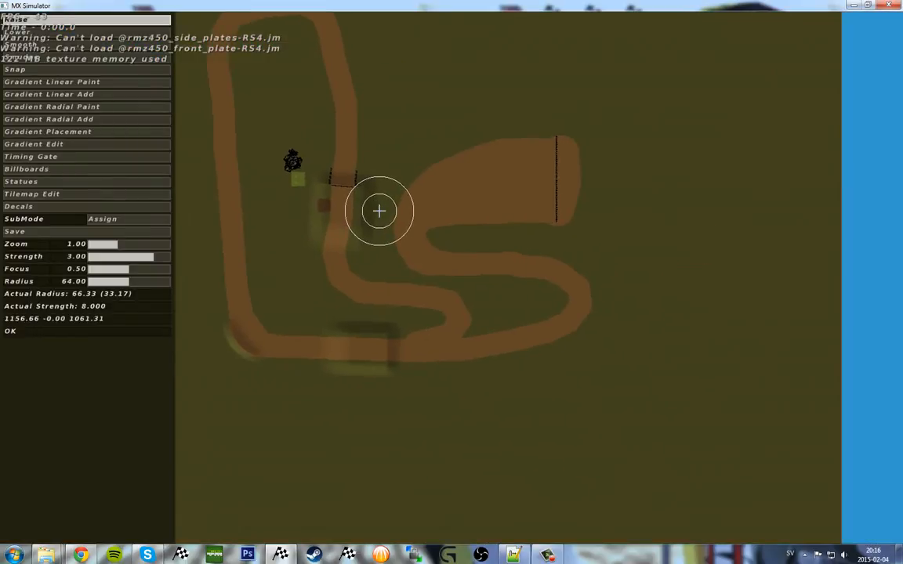
pyautogui.moveTo(256, 200); pyautogui.dragTo(382, 225, button='right')
pyautogui.press('Escape')
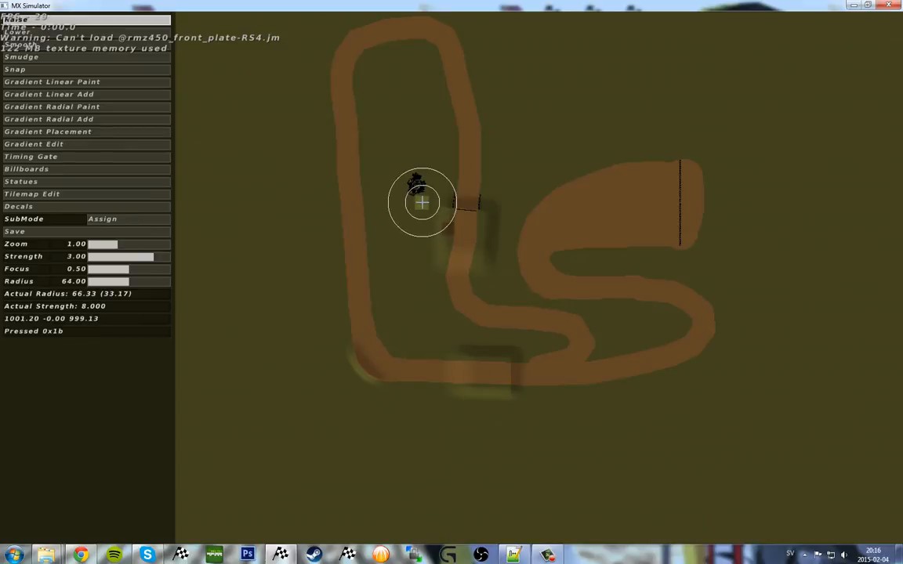
pyautogui.moveTo(102, 243); pyautogui.dragTo(171, 244)
pyautogui.moveTo(388, 142); pyautogui.dragTo(554, 387, button='right')
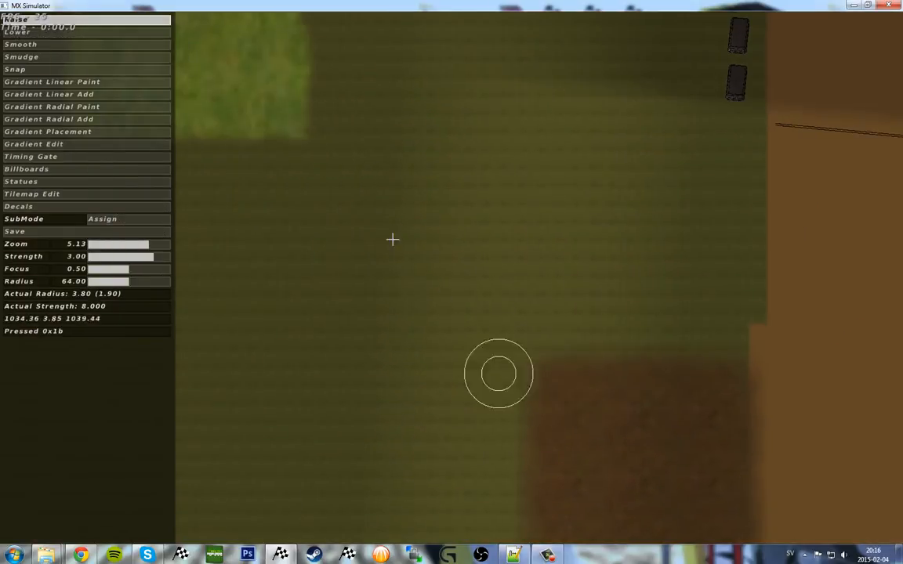
pyautogui.moveTo(375, 216); pyautogui.dragTo(592, 379, button='right')
pyautogui.moveTo(417, 174); pyautogui.dragTo(627, 326, button='right')
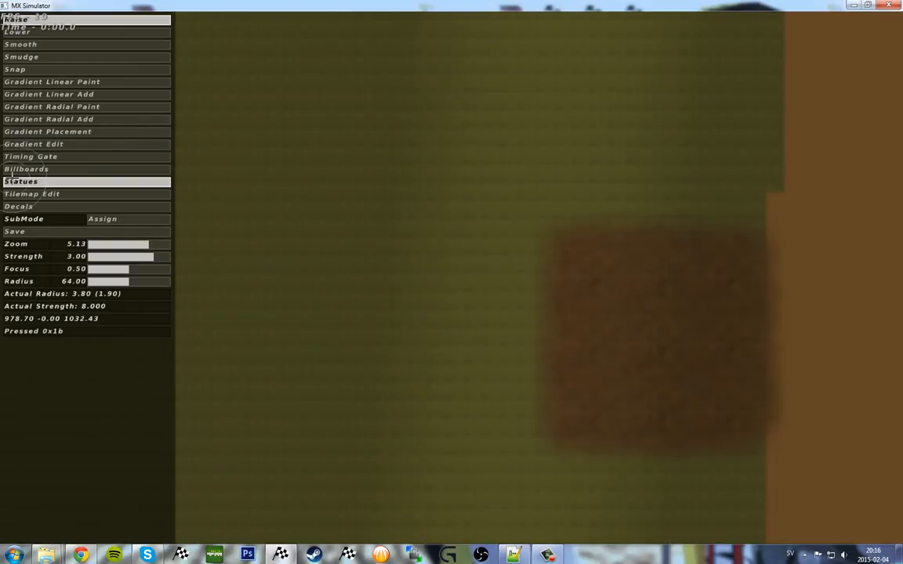
# Step: Enter the Decals editing mode and adjust the grass decal's direction handle
pyautogui.click(11, 206)
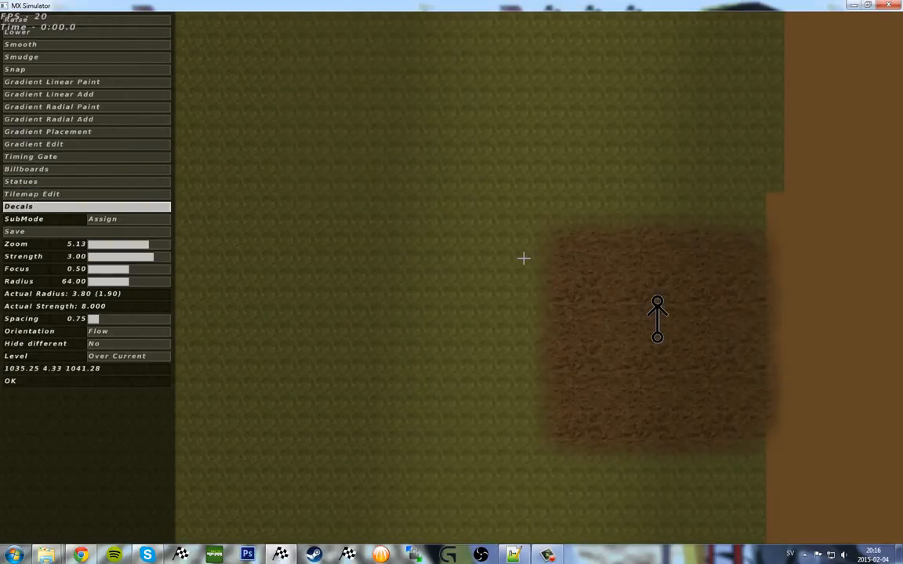
pyautogui.moveTo(589, 271); pyautogui.dragTo(552, 275, button='right')
pyautogui.click(552, 276)
pyautogui.moveTo(552, 276); pyautogui.dragTo(547, 209)
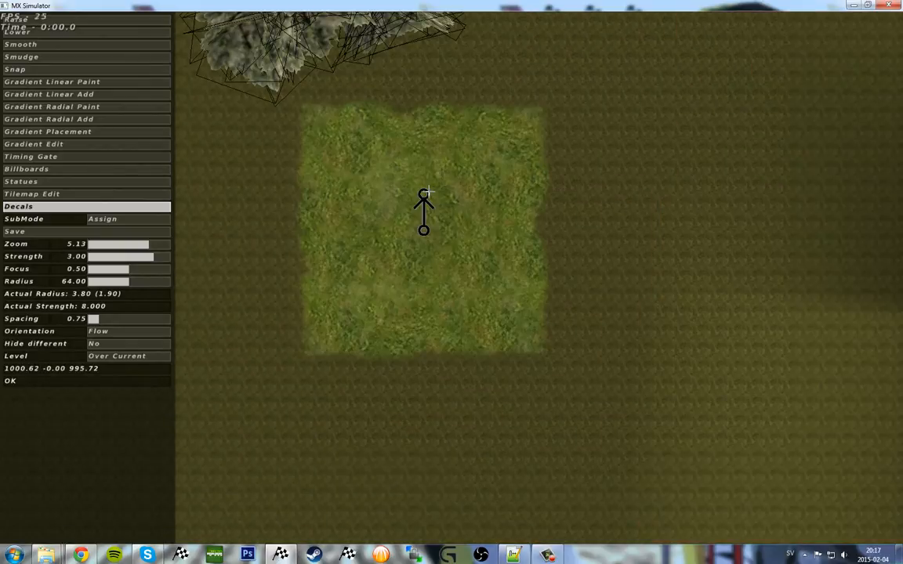
pyautogui.moveTo(425, 194); pyautogui.dragTo(420, 149)
# Step: Place a dirt decal on the track at the upper end of the start gate
pyautogui.moveTo(141, 244); pyautogui.dragTo(111, 244)
pyautogui.moveTo(451, 310); pyautogui.dragTo(283, 318, button='right')
pyautogui.moveTo(840, 137); pyautogui.dragTo(581, 202, button='right')
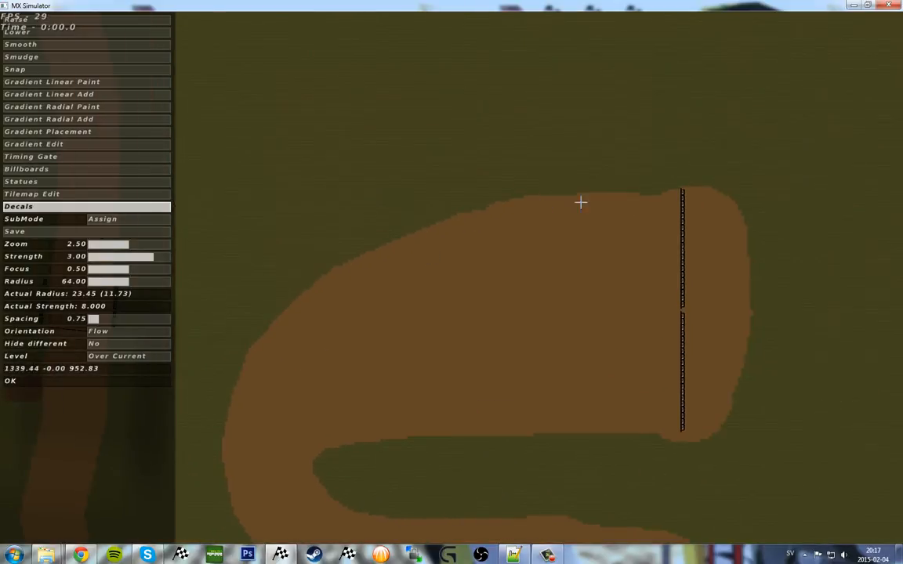
pyautogui.click(666, 201)
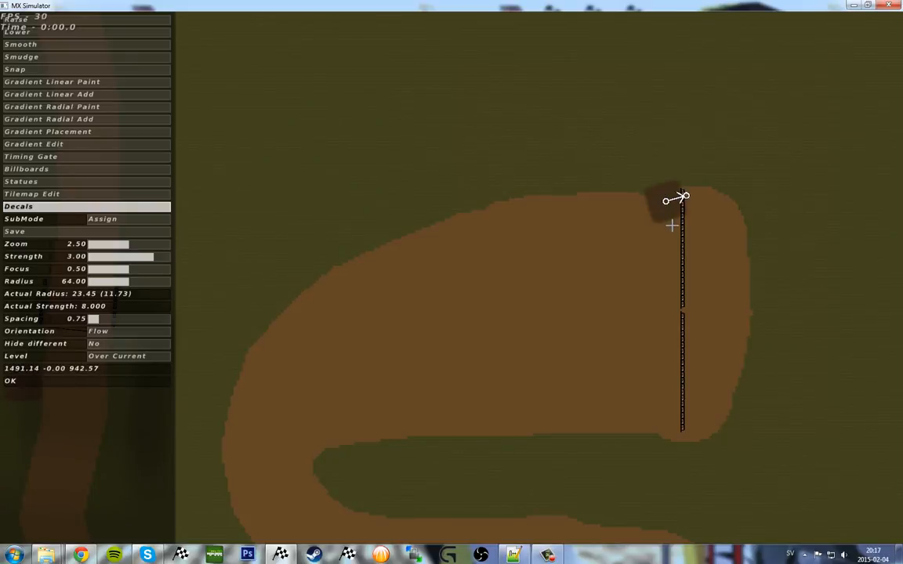
# Step: Add overlapping dirt decals along and in front of the start gate, and leave the editor to view them from the bike
pyautogui.press('x')
pyautogui.moveTo(669, 232)
pyautogui.mouseDown()
pyautogui.moveTo(675, 229)
pyautogui.moveTo(667, 262)
pyautogui.moveTo(677, 307)
pyautogui.moveTo(669, 345)
pyautogui.moveTo(679, 441)
pyautogui.moveTo(629, 247)
pyautogui.moveTo(618, 304)
pyautogui.moveTo(685, 218)
pyautogui.moveTo(698, 218)
pyautogui.moveTo(702, 273)
pyautogui.moveTo(707, 207)
pyautogui.moveTo(744, 254)
pyautogui.mouseUp()
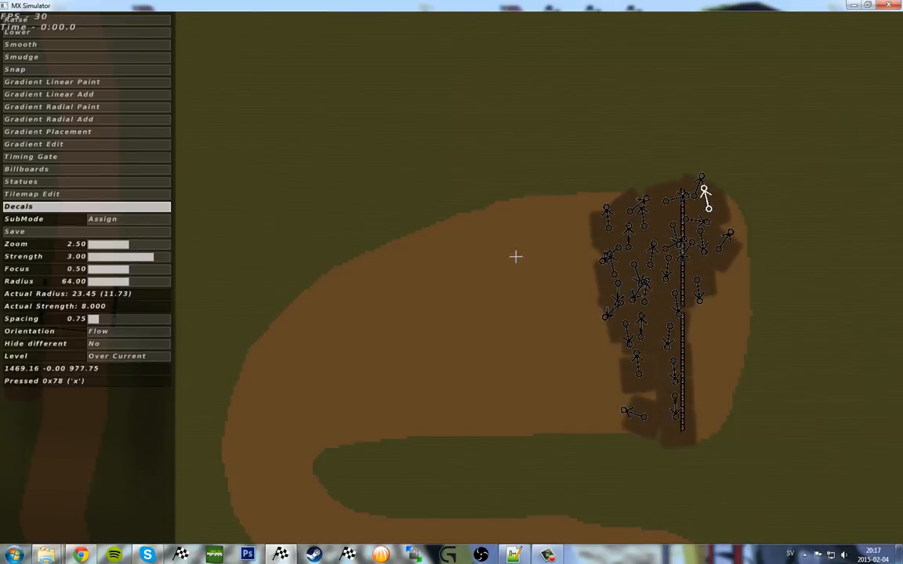
pyautogui.click(685, 267)
pyautogui.press('e')
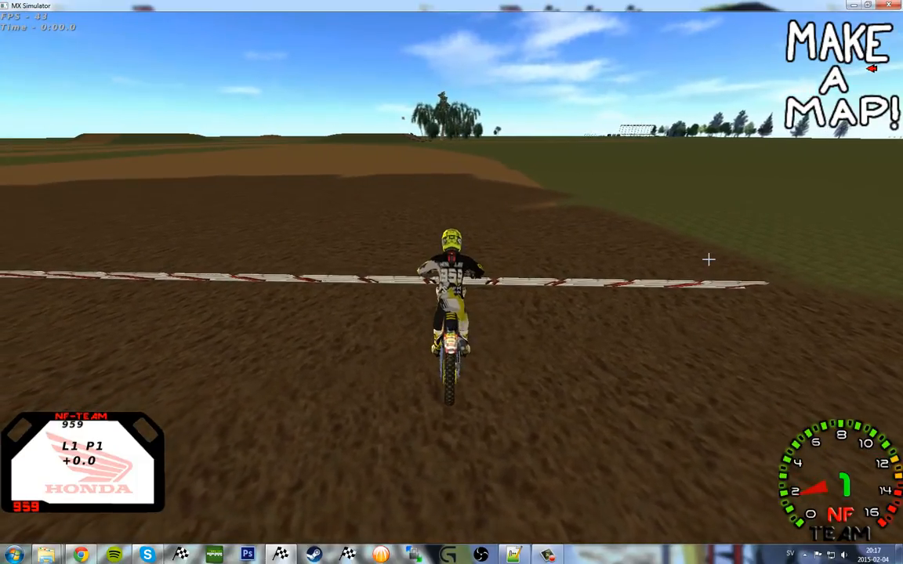
# Step: Reopen the track editor and move the grass decal to the edge of the dirt decals near the start gate's upper end
pyautogui.press('x')
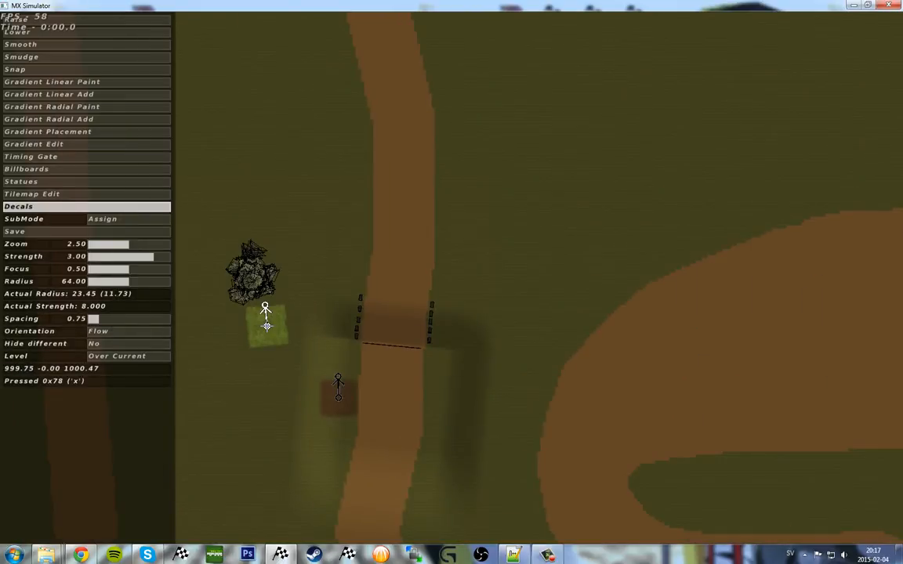
pyautogui.press('Right')
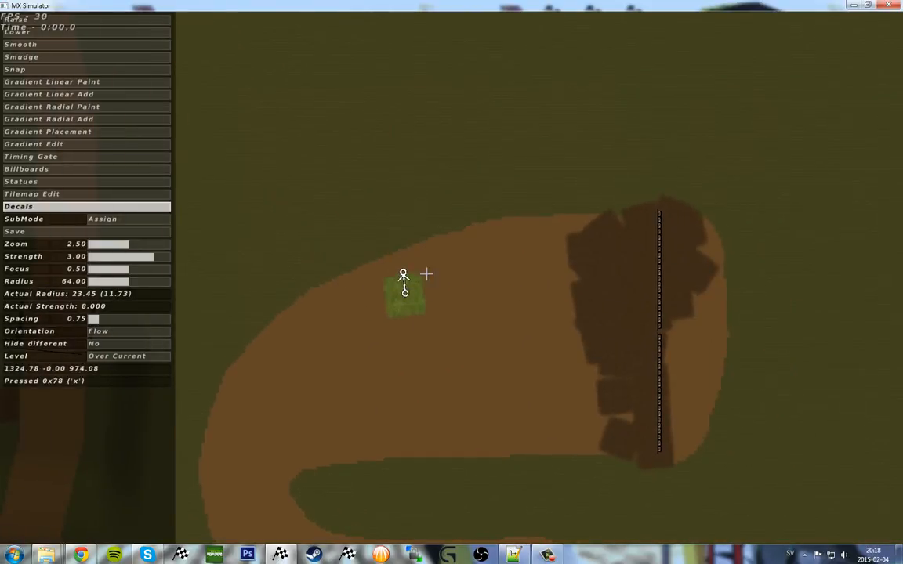
pyautogui.scroll(2, 571, 208)
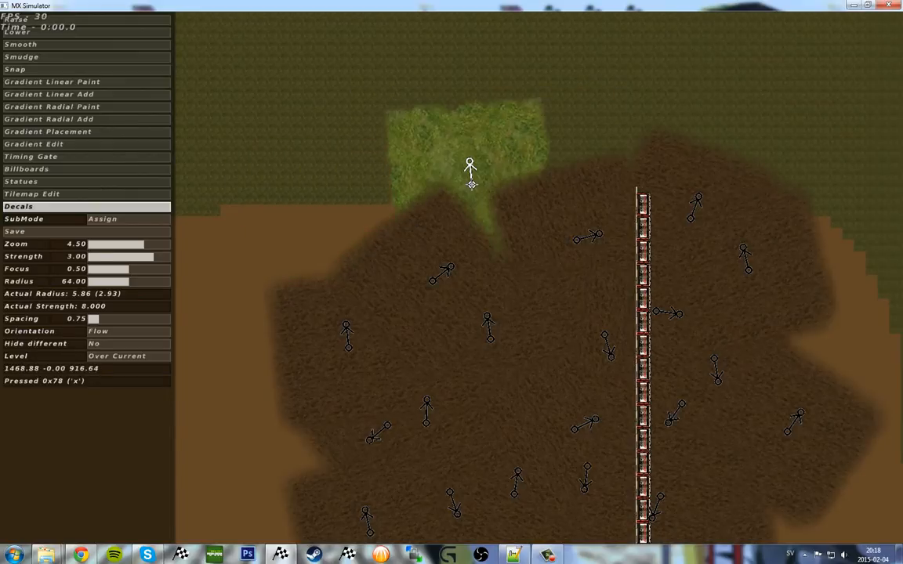
# Step: Switch to Notepad++ and review the grass and dirt lines in the decals file
pyautogui.hotkey('alt', 'Tab')
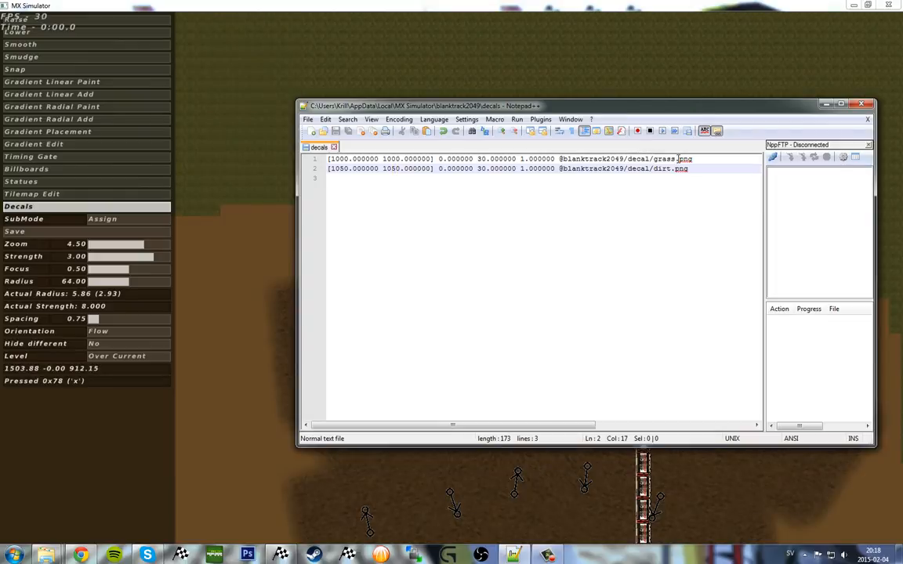
pyautogui.moveTo(694, 159); pyautogui.dragTo(321, 135)
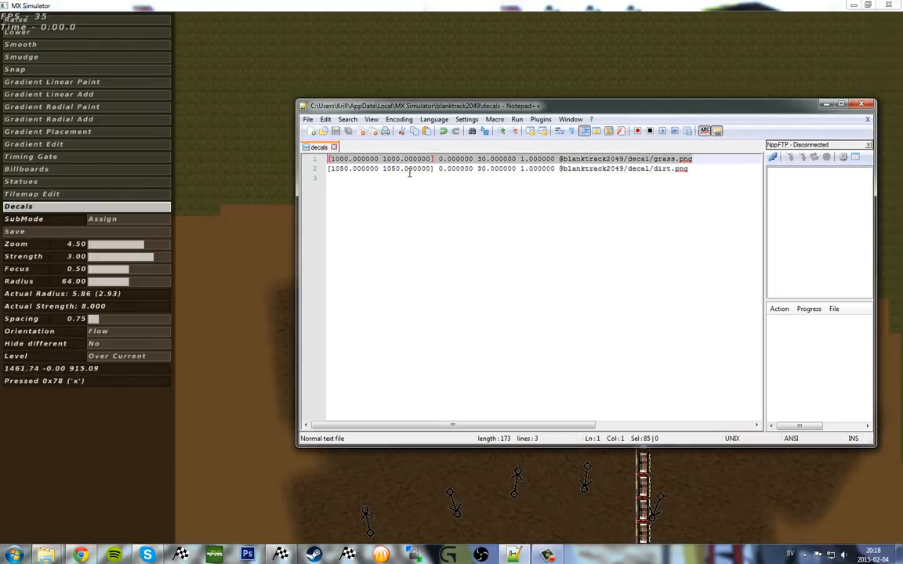
pyautogui.click(379, 165)
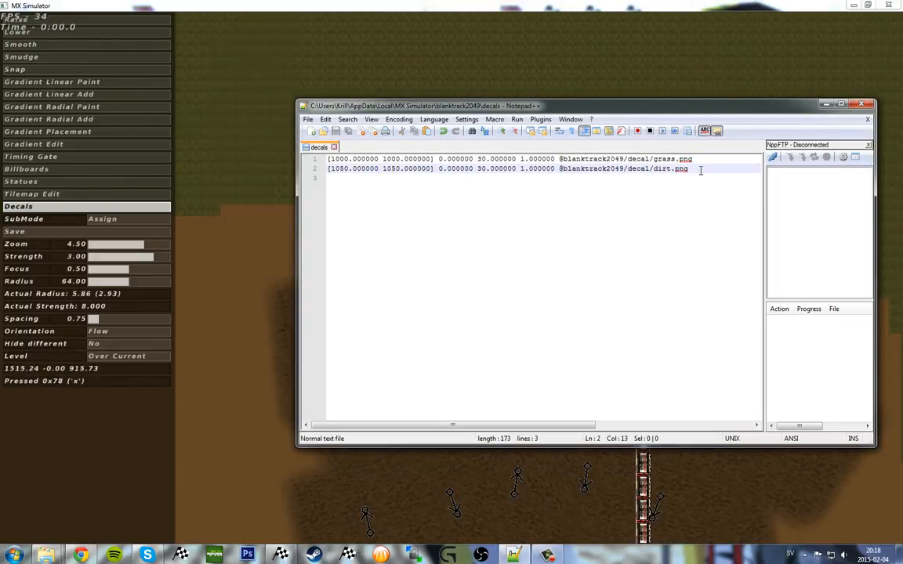
pyautogui.moveTo(701, 171); pyautogui.dragTo(326, 169)
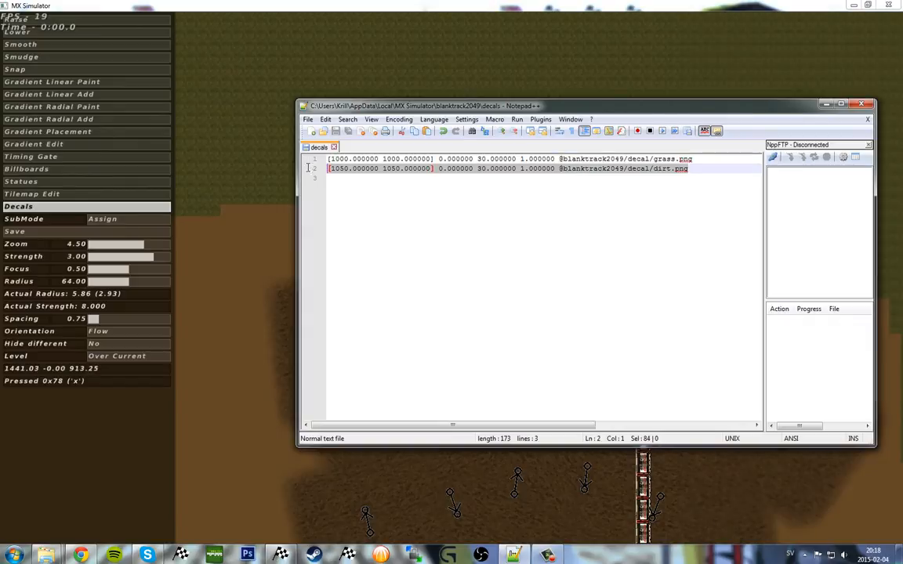
# Step: Save the placed decals in the MX Simulator track editor, and reload the modified decals file in Notepad++
pyautogui.click(26, 235)
pyautogui.click(23, 231)
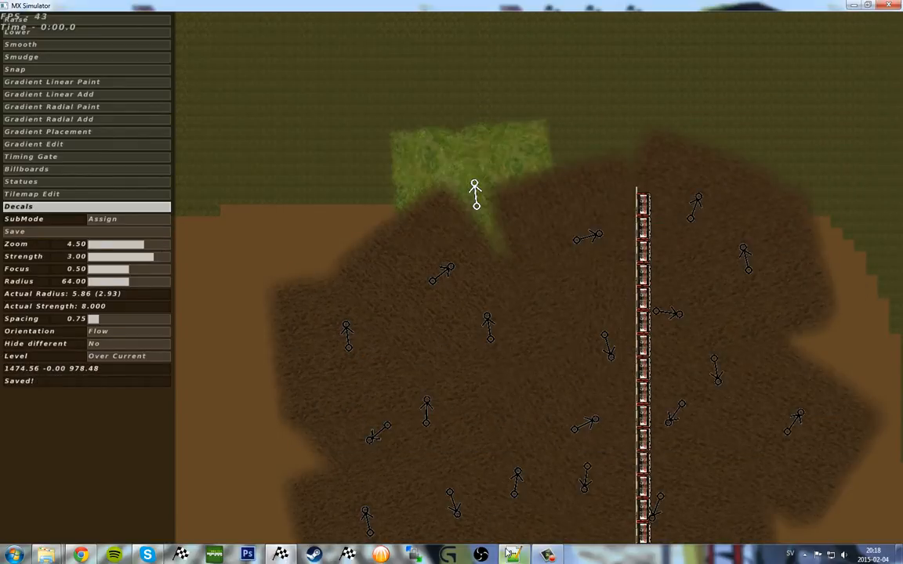
pyautogui.click(515, 555)
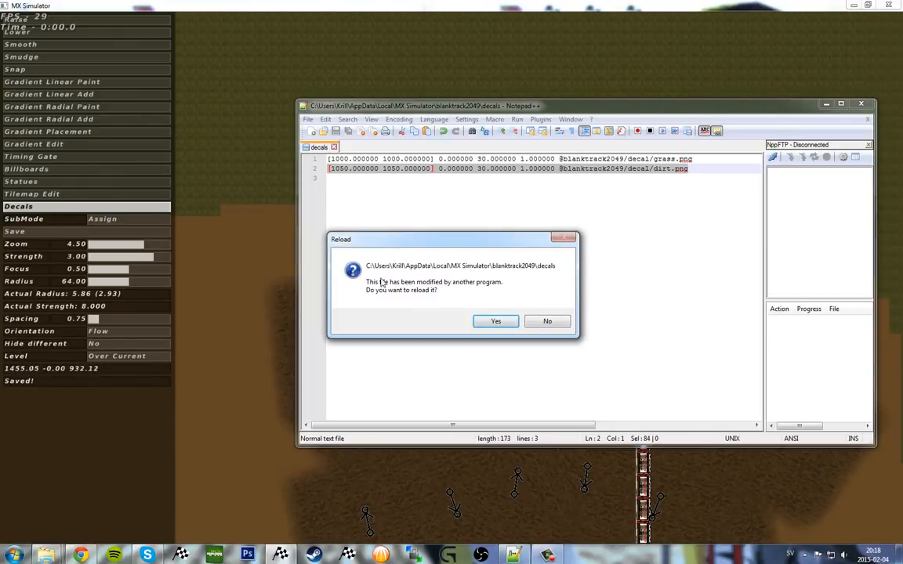
pyautogui.click(495, 322)
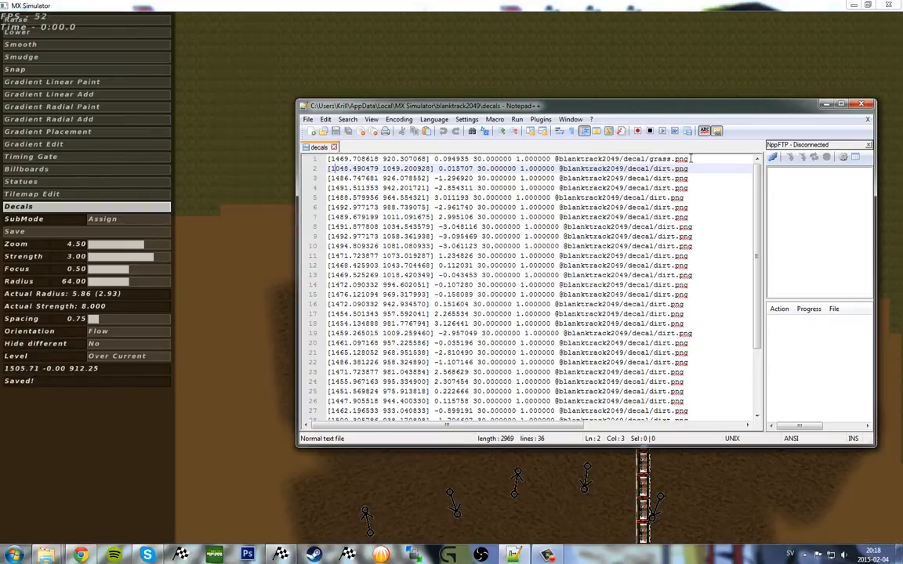
# Step: Compare the order of the grass and dirt entries in the decals file with how those decals overlap beside the start gate
pyautogui.moveTo(690, 159); pyautogui.dragTo(333, 156)
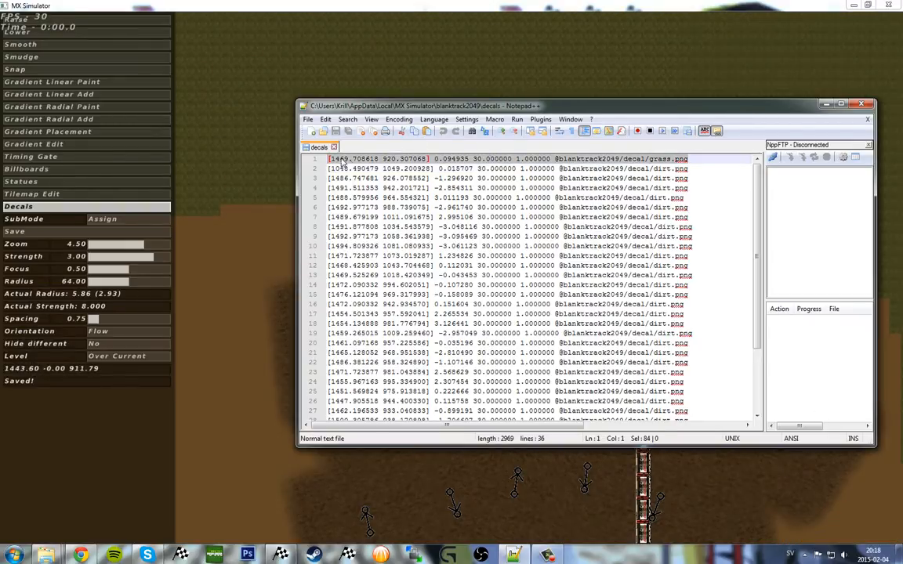
pyautogui.scroll(-3, 621, 244)
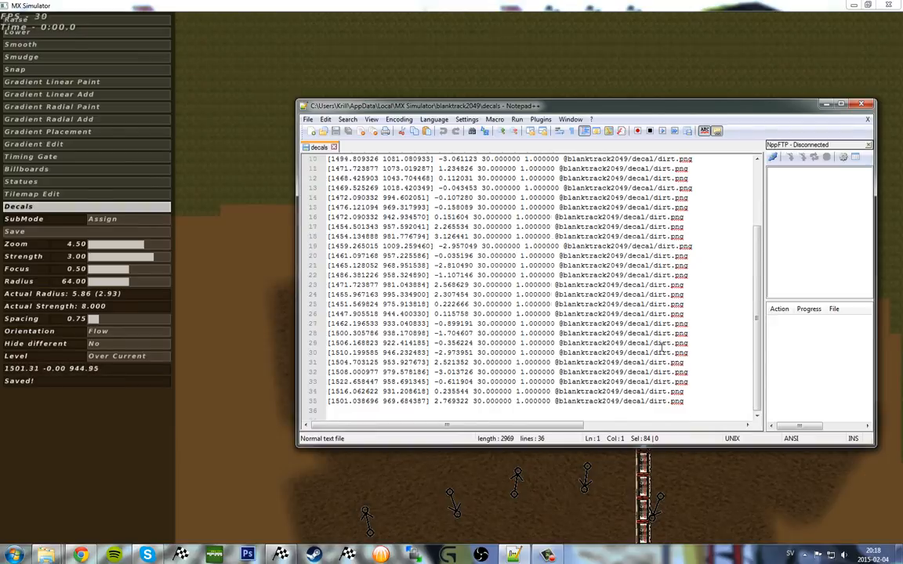
pyautogui.scroll(3, 663, 348)
pyautogui.scroll(-3, 626, 199)
pyautogui.click(243, 294)
pyautogui.moveTo(475, 202); pyautogui.dragTo(486, 217)
pyautogui.moveTo(486, 217); pyautogui.dragTo(475, 181, button='right')
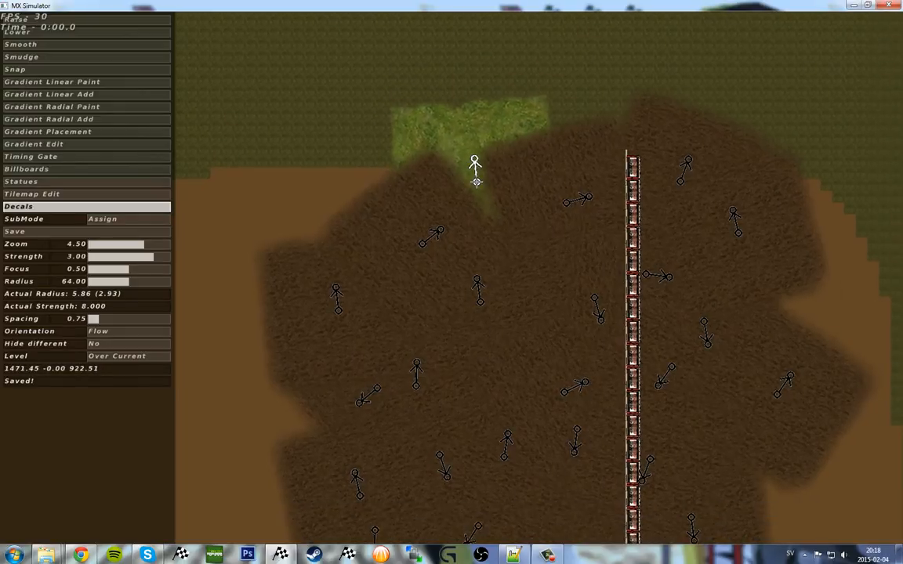
pyautogui.moveTo(721, 440)
pyautogui.mouseDown(button='right')
pyautogui.moveTo(702, 256)
pyautogui.moveTo(731, 349)
pyautogui.moveTo(619, 477)
pyautogui.moveTo(645, 318)
pyautogui.mouseUp(button='right')
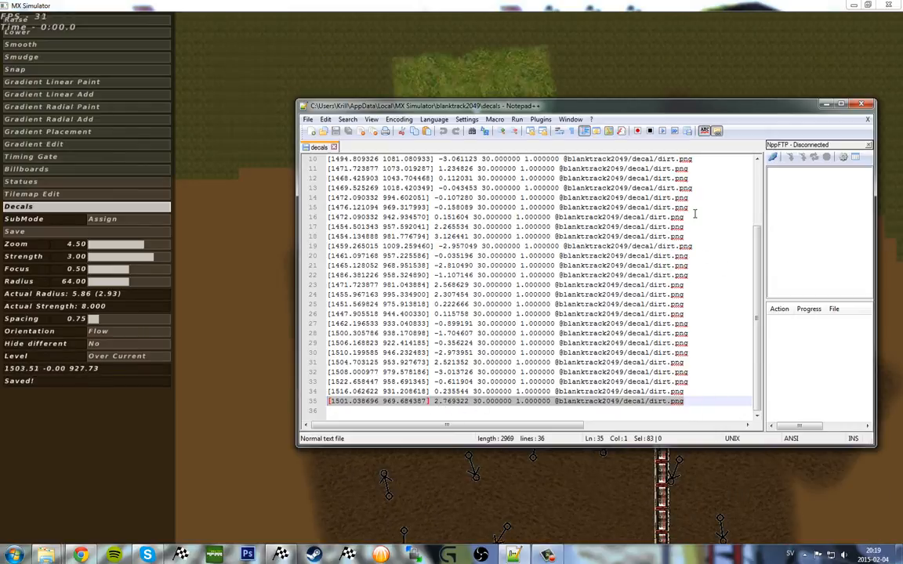
pyautogui.scroll(3, 695, 213)
pyautogui.moveTo(697, 159); pyautogui.dragTo(329, 159)
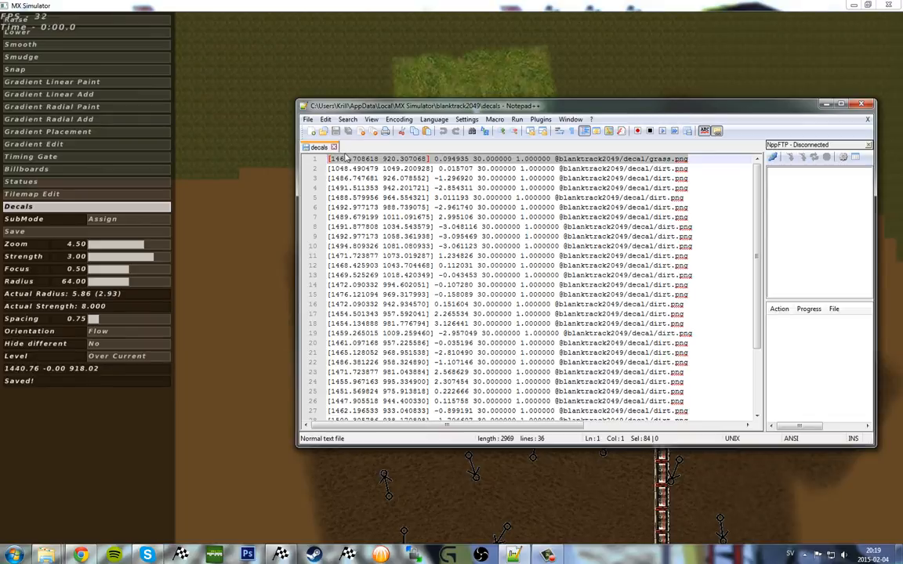
pyautogui.click(236, 186)
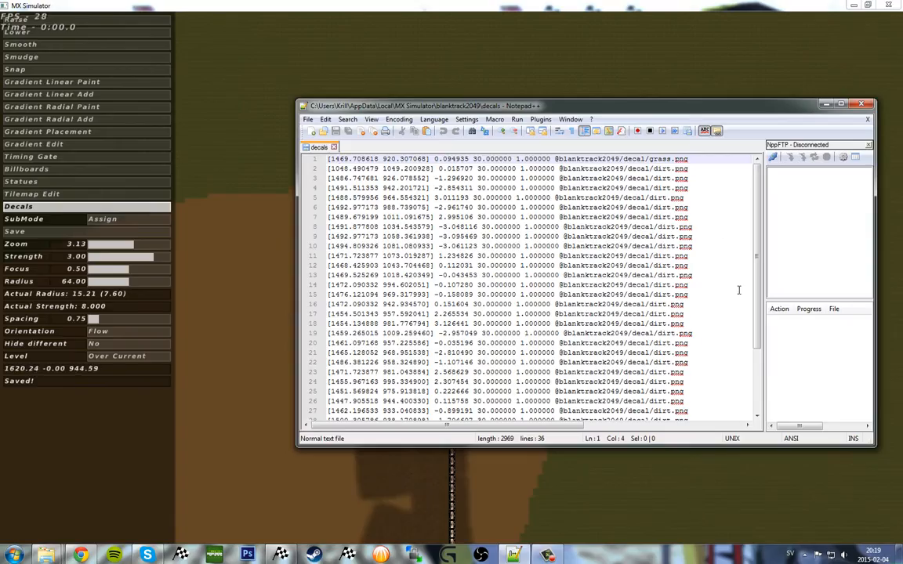
pyautogui.scroll(-3, 741, 291)
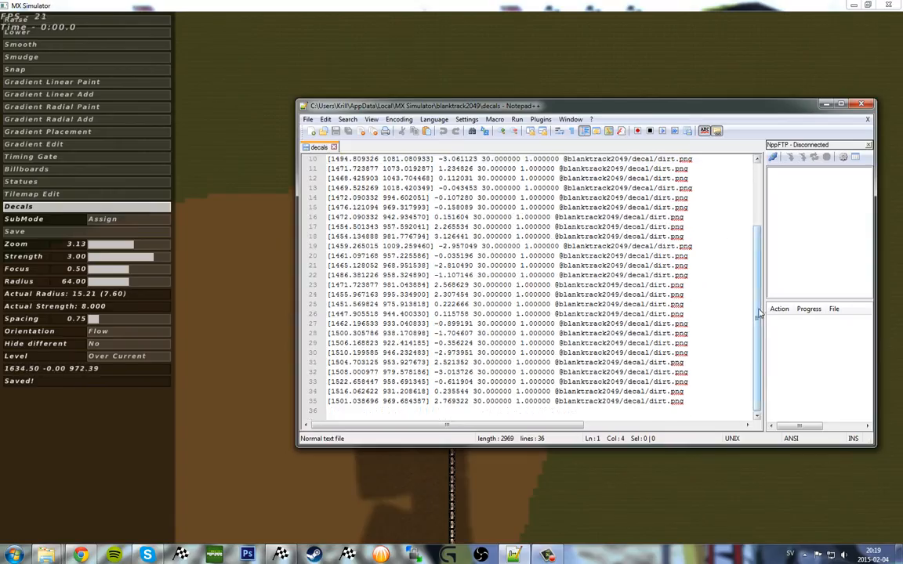
pyautogui.hotkey('ctrl', 'End')
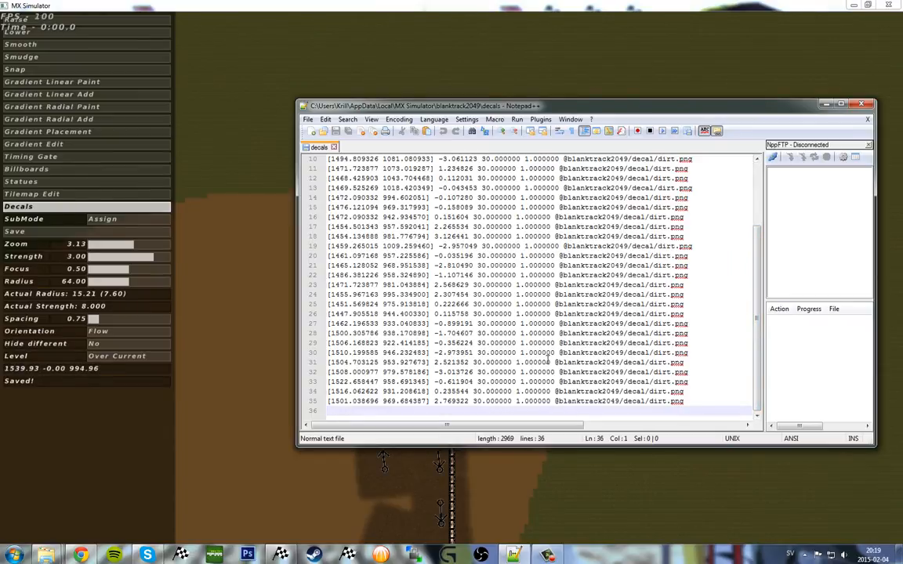
pyautogui.write('[x y')
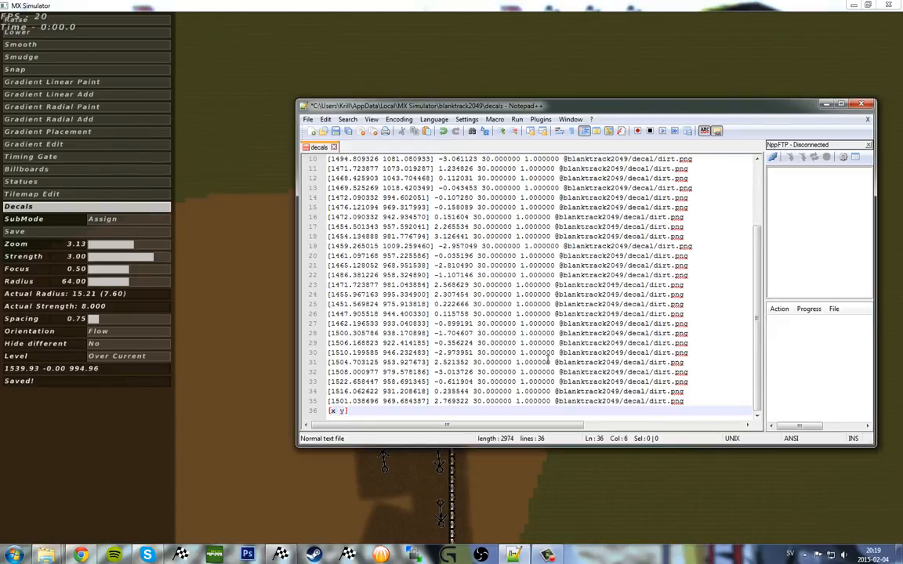
pyautogui.write('] rotation px_size_ingame aspect:ratio @path to decal')
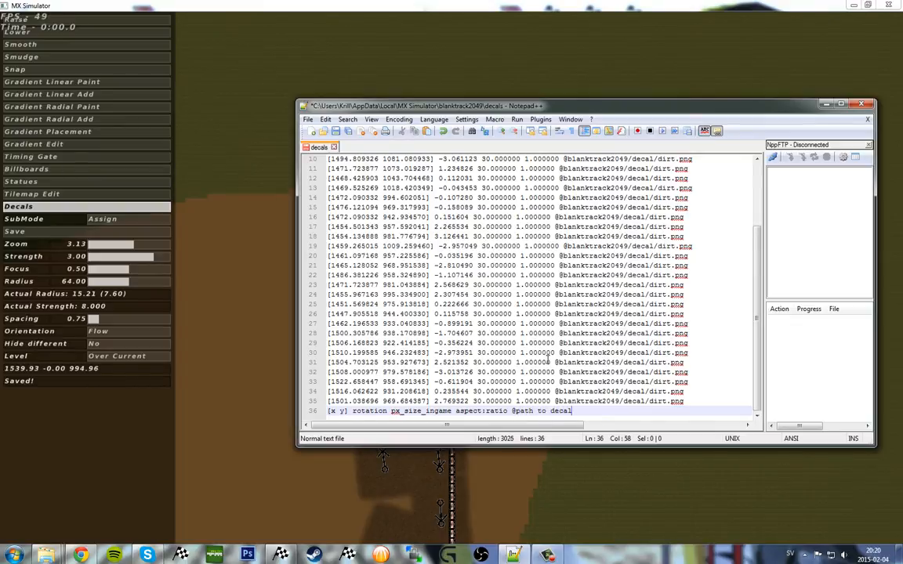
# Step: Examine each field of the format note against the rotation, size, aspect ratio and image path values in the decal entries
pyautogui.doubleClick(331, 411)
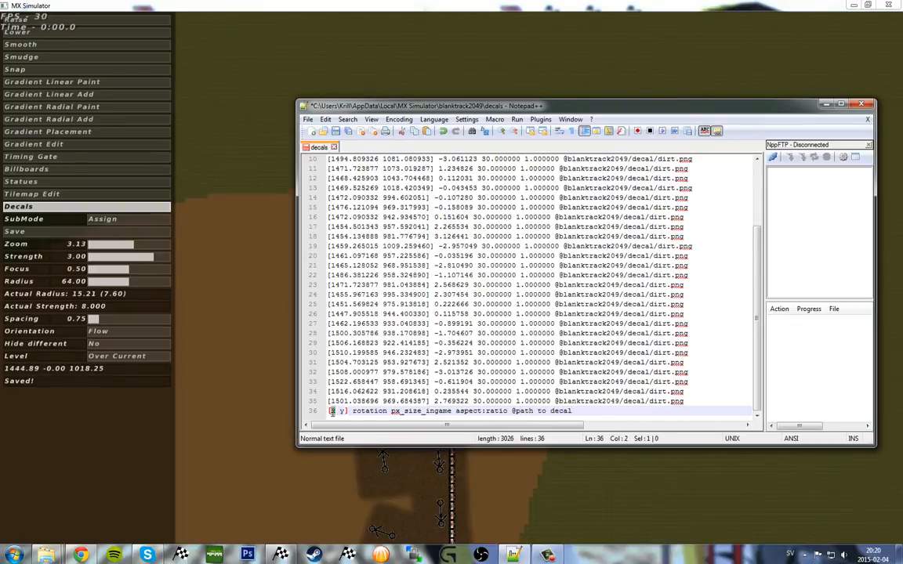
pyautogui.doubleClick(342, 411)
pyautogui.rightClick(355, 410)
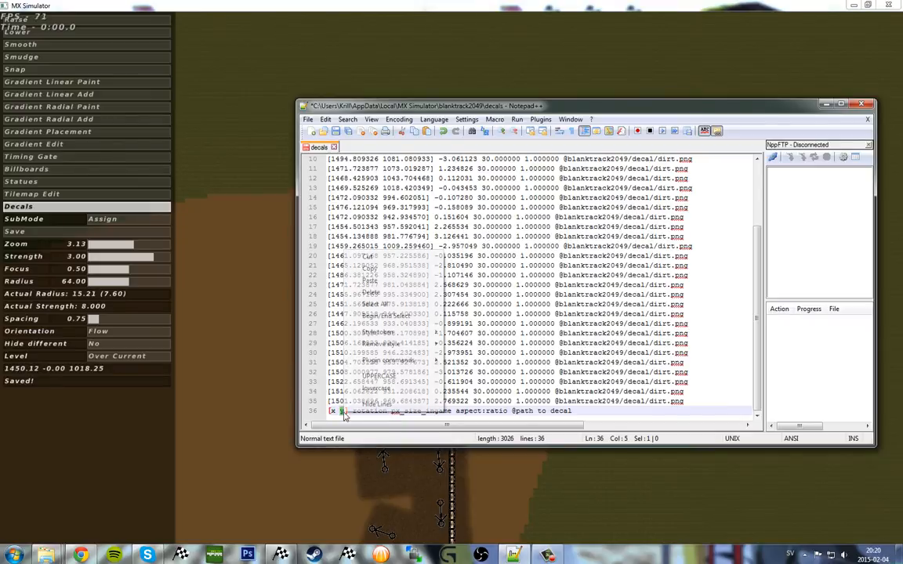
pyautogui.click(360, 418)
pyautogui.moveTo(354, 412); pyautogui.dragTo(373, 412)
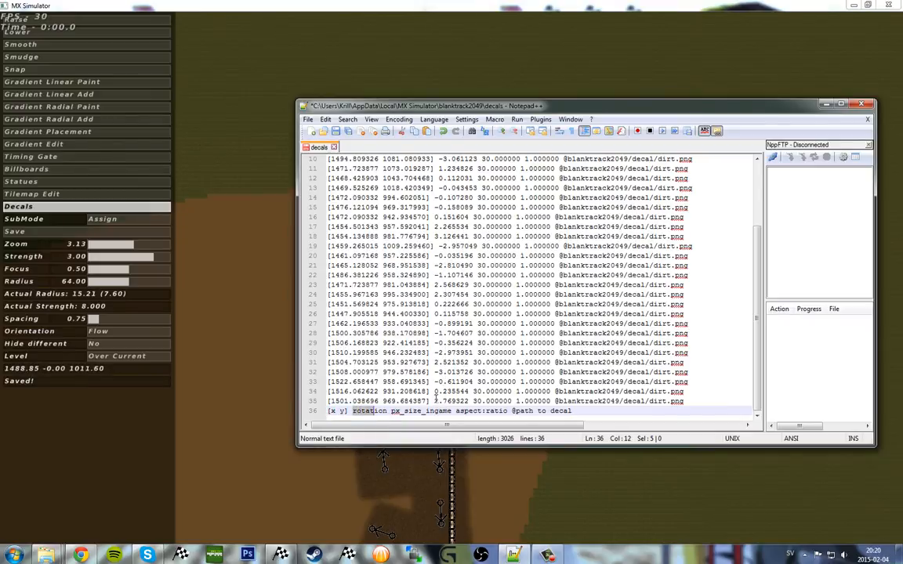
pyautogui.moveTo(435, 401); pyautogui.dragTo(469, 400)
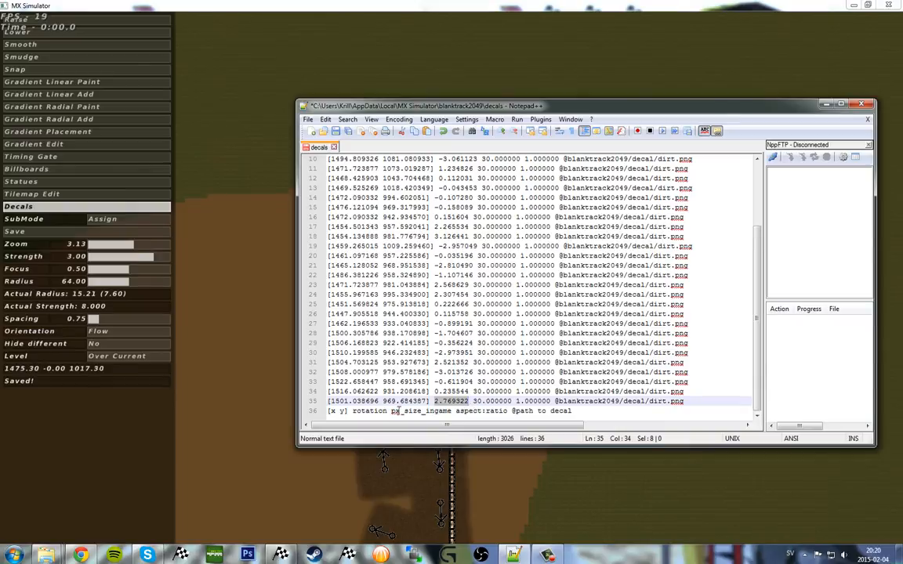
pyautogui.moveTo(395, 411); pyautogui.dragTo(453, 411)
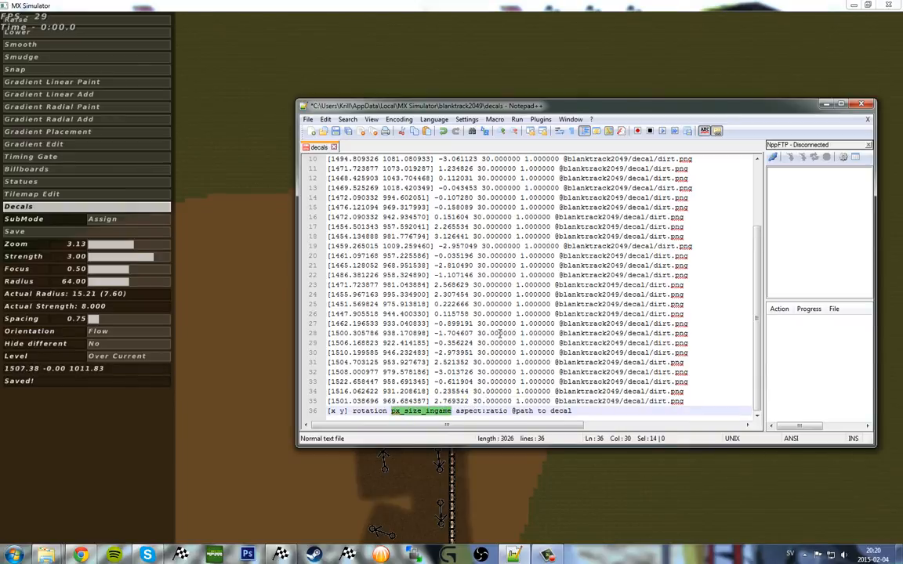
pyautogui.moveTo(473, 285); pyautogui.dragTo(514, 289)
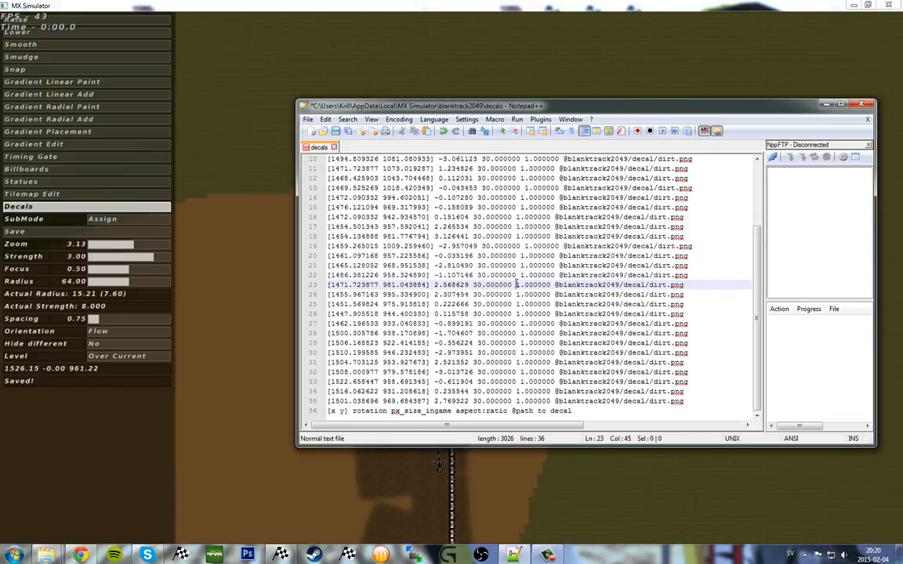
pyautogui.moveTo(516, 285); pyautogui.dragTo(557, 285)
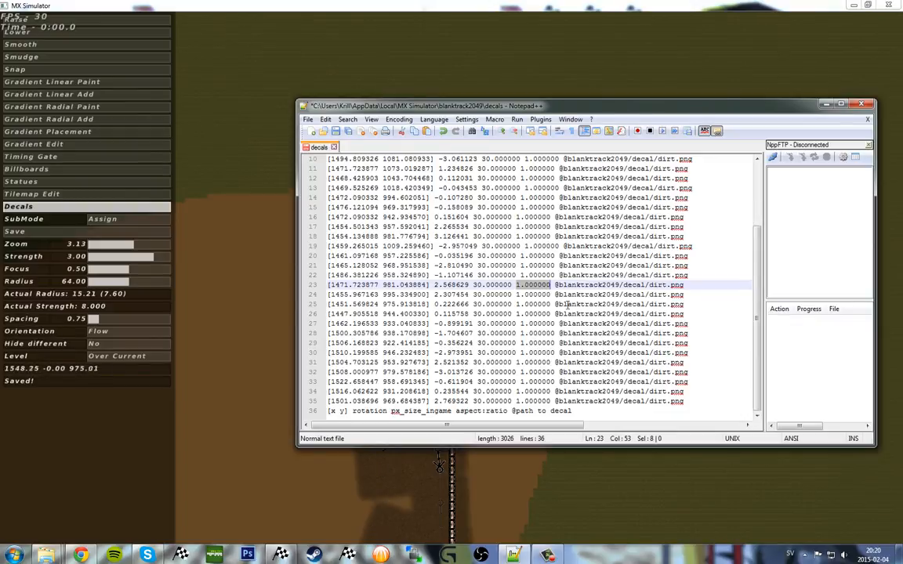
pyautogui.moveTo(556, 285); pyautogui.dragTo(690, 289)
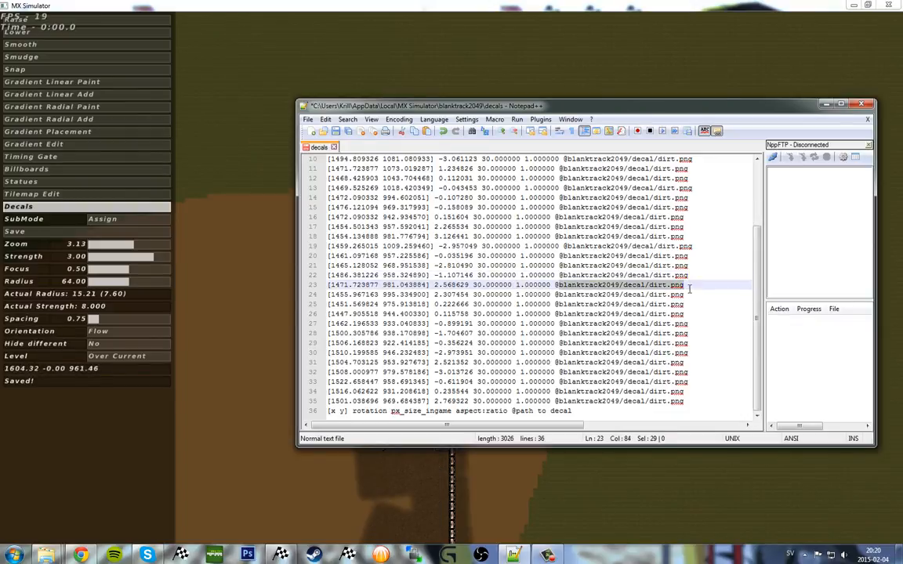
# Step: Remove only the format note from the end of the decals file, keeping the last dirt entry
pyautogui.click(602, 411)
pyautogui.press('Delete')
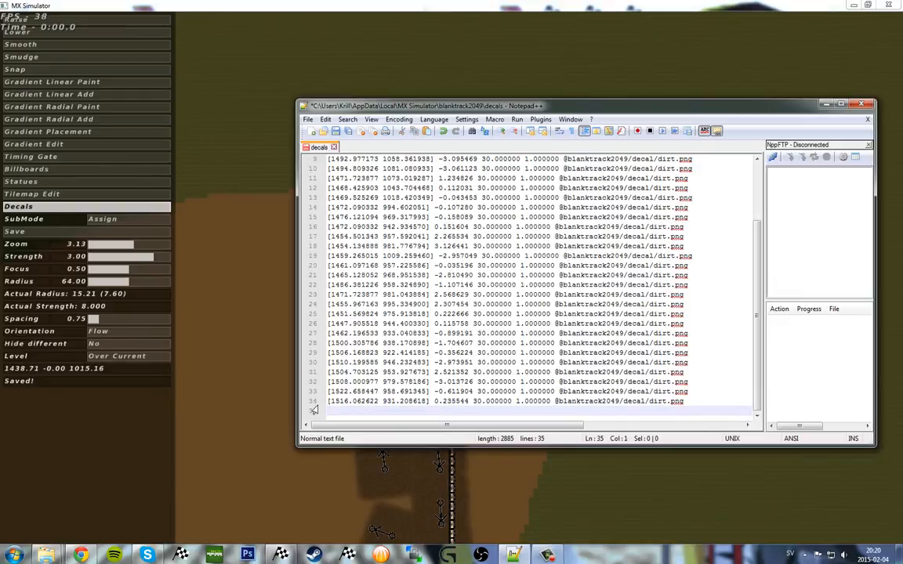
pyautogui.hotkey('ctrl', 'z')
pyautogui.moveTo(587, 411); pyautogui.dragTo(290, 413)
pyautogui.press('BackSpace')
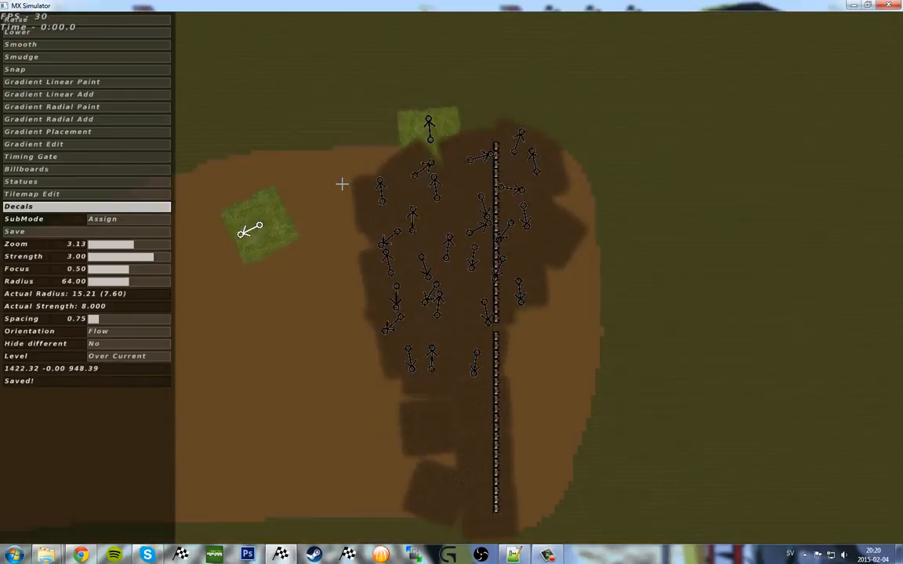
# Step: With decal spacing at 0.56, lay a row of overlapping dirt decals across the track from the start gate's lower end
pyautogui.moveTo(427, 171); pyautogui.dragTo(645, 89, button='right')
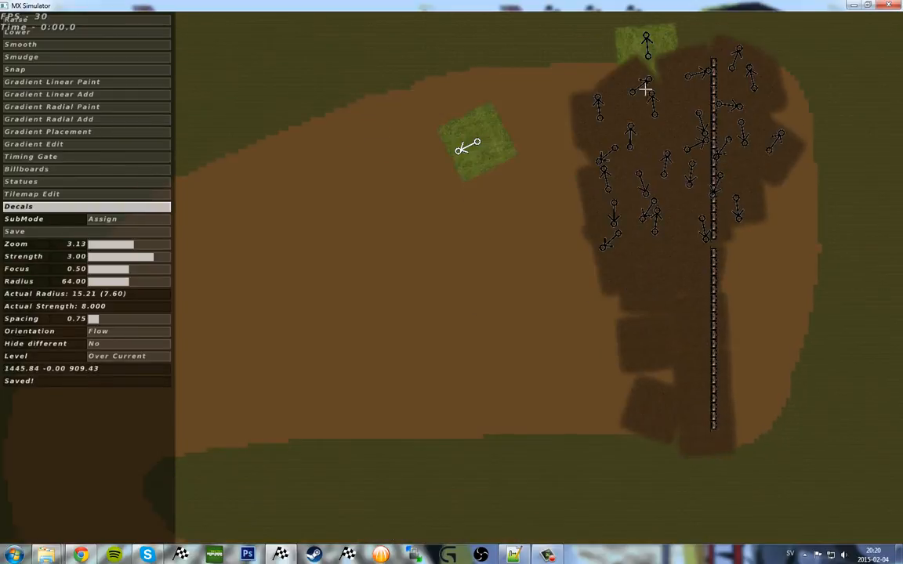
pyautogui.moveTo(574, 213); pyautogui.dragTo(387, 223, button='right')
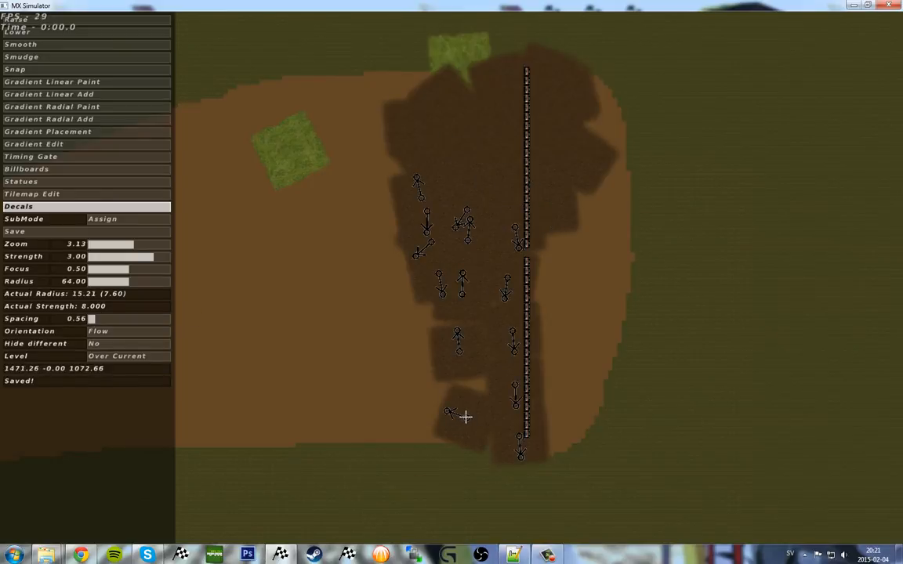
pyautogui.moveTo(473, 397); pyautogui.dragTo(524, 363, button='right')
pyautogui.moveTo(525, 363)
pyautogui.mouseDown()
pyautogui.moveTo(453, 346)
pyautogui.moveTo(363, 342)
pyautogui.mouseUp()
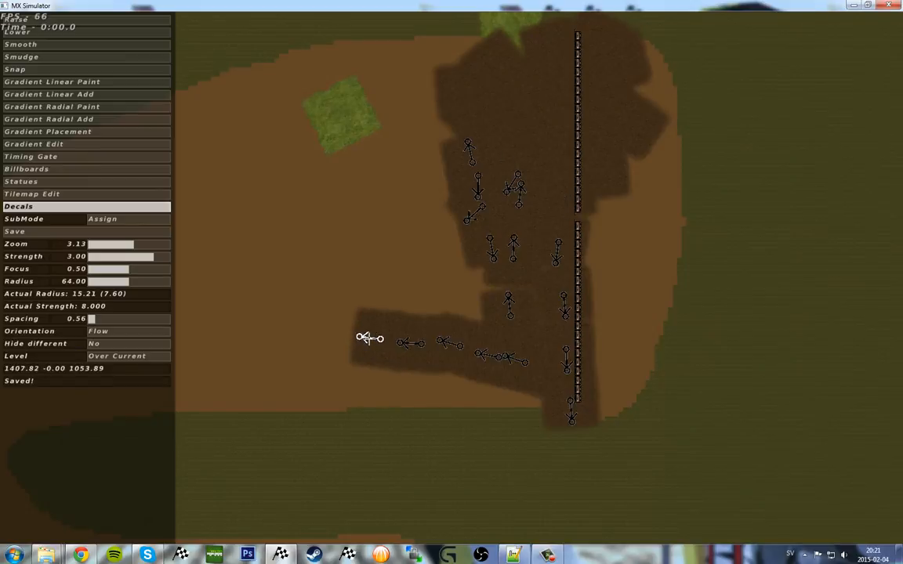
# Step: Set the decal spacing to 1.94 and extend the dirt row further along the track with widely spaced decals
pyautogui.moveTo(363, 342); pyautogui.dragTo(513, 309, button='right')
pyautogui.click(125, 318)
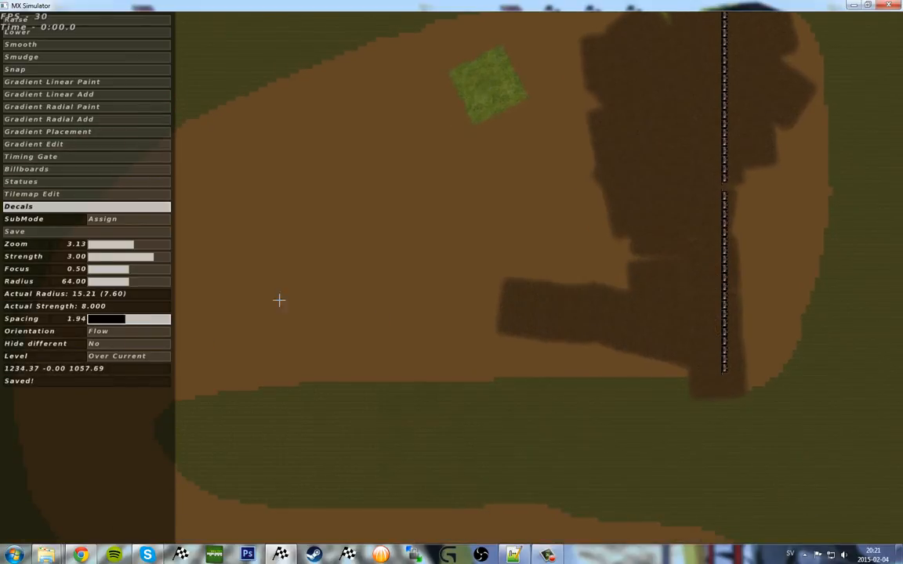
pyautogui.moveTo(280, 300); pyautogui.dragTo(599, 298, button='right')
pyautogui.moveTo(599, 298); pyautogui.dragTo(422, 275)
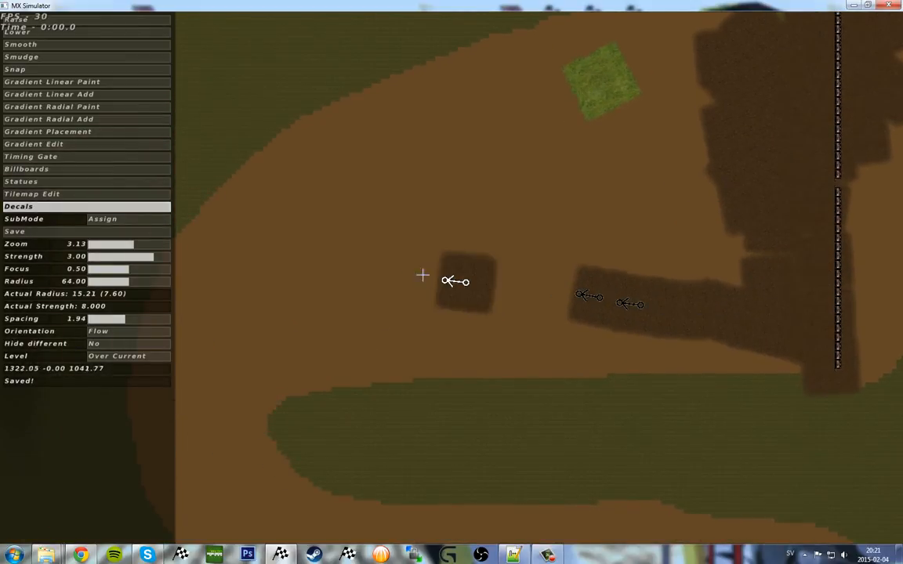
# Step: Add two more widely spaced dirt decals to the row, and lay a looping band of overlapping dirt decals with spacing 0.25
pyautogui.moveTo(310, 249); pyautogui.dragTo(259, 241)
pyautogui.moveTo(192, 255); pyautogui.dragTo(199, 301)
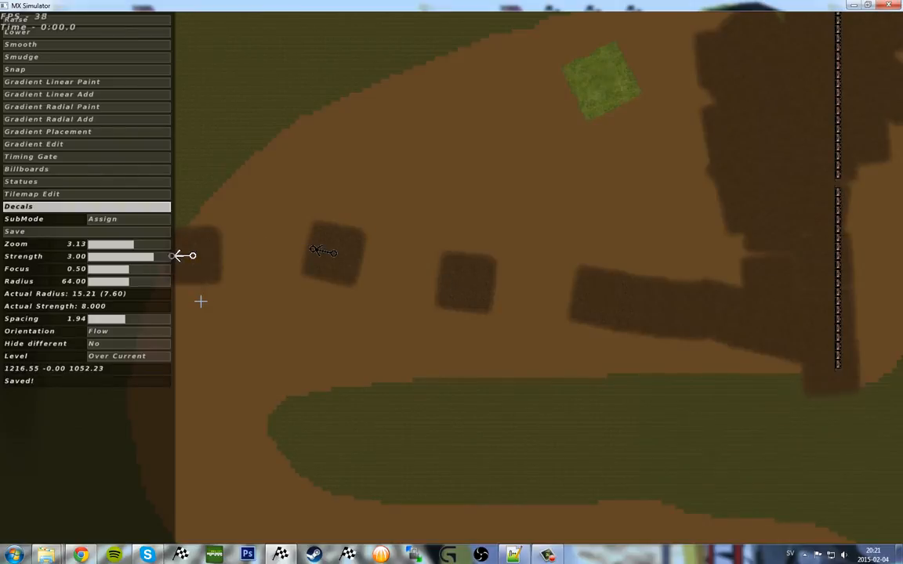
pyautogui.click(95, 318)
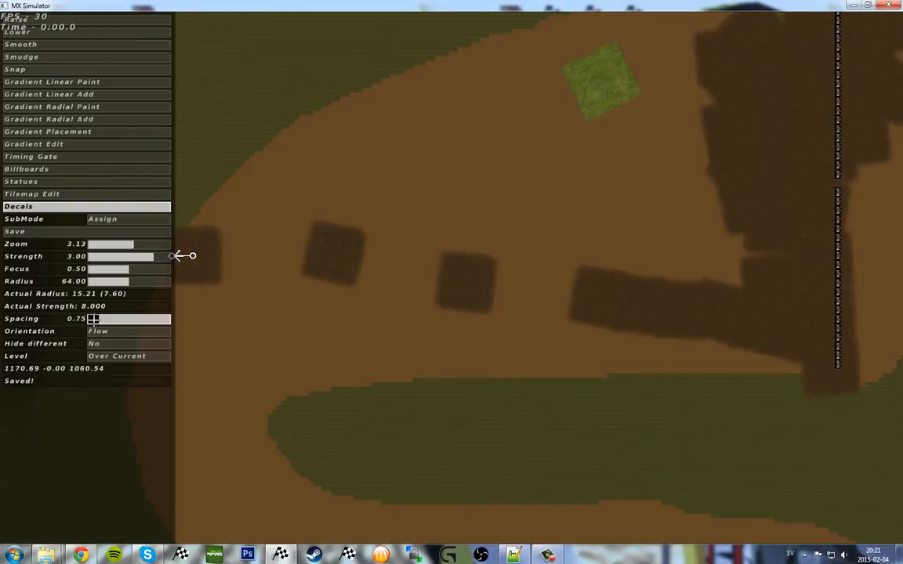
pyautogui.moveTo(253, 201)
pyautogui.mouseDown()
pyautogui.moveTo(303, 177)
pyautogui.moveTo(399, 161)
pyautogui.moveTo(484, 173)
pyautogui.moveTo(394, 238)
pyautogui.moveTo(512, 337)
pyautogui.moveTo(603, 329)
pyautogui.mouseUp()
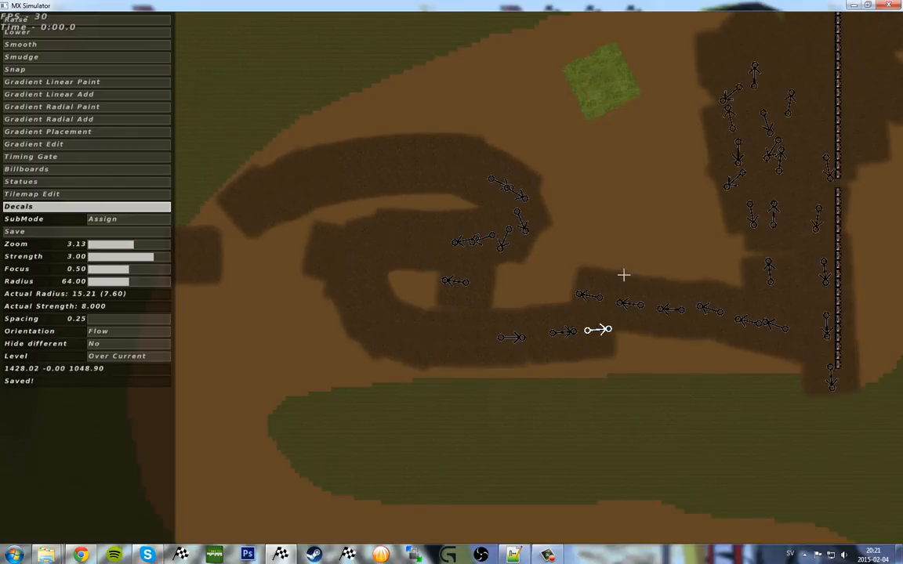
# Step: Place dirt decals one after another in an arc over the grass above the track, curving down beside the loose grass decal
pyautogui.moveTo(515, 204); pyautogui.dragTo(504, 313, button='right')
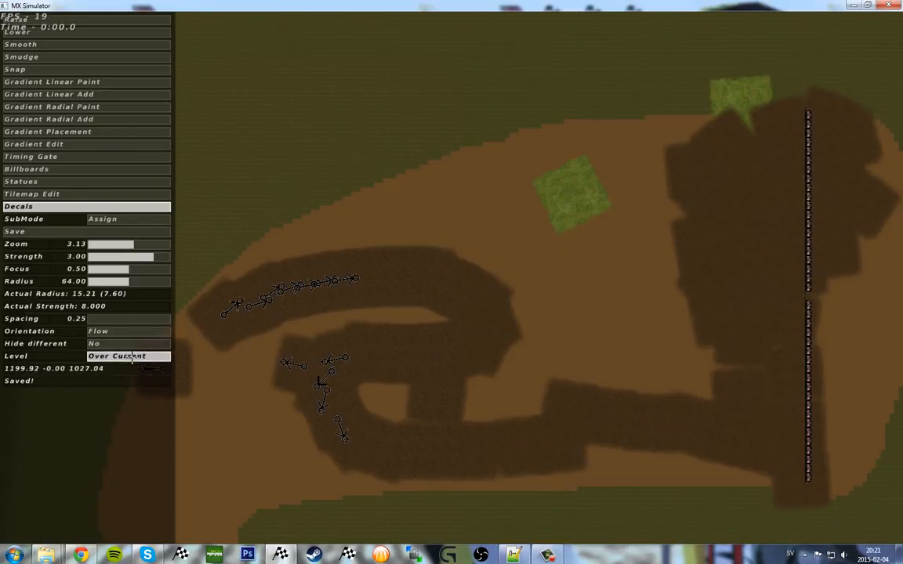
pyautogui.moveTo(312, 225); pyautogui.dragTo(322, 246, button='right')
pyautogui.moveTo(314, 225)
pyautogui.mouseDown()
pyautogui.moveTo(304, 214)
pyautogui.moveTo(412, 134)
pyautogui.mouseUp()
pyautogui.moveTo(440, 117); pyautogui.dragTo(388, 182, button='right')
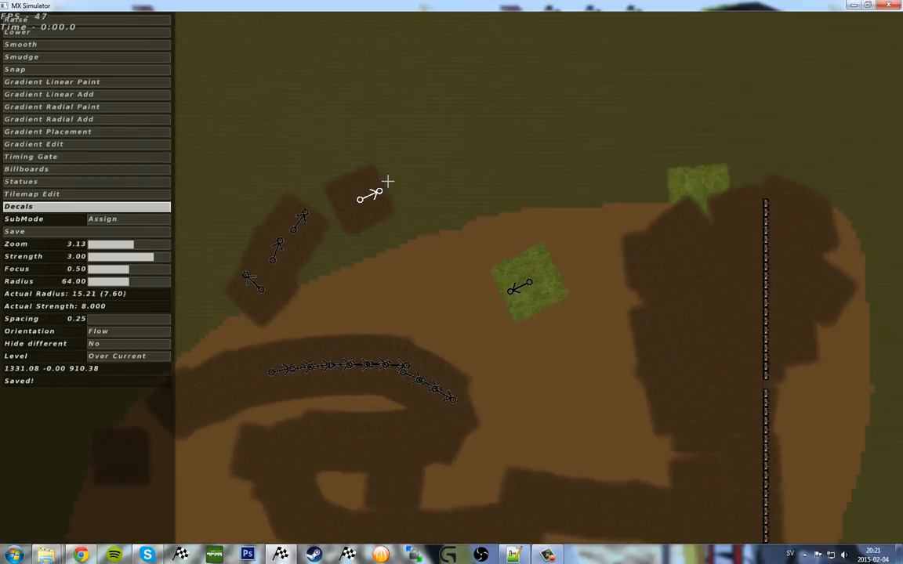
pyautogui.click(388, 182)
pyautogui.click(415, 168)
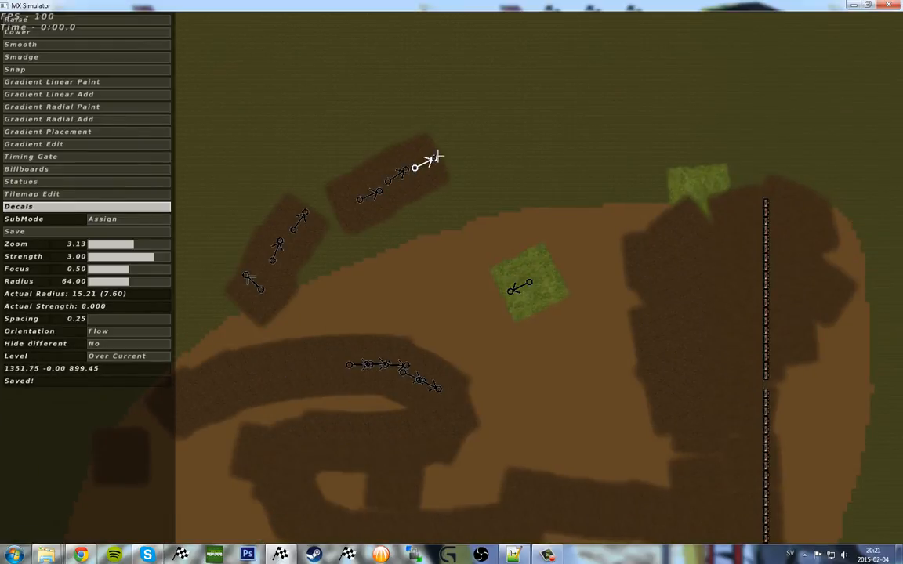
pyautogui.click(441, 156)
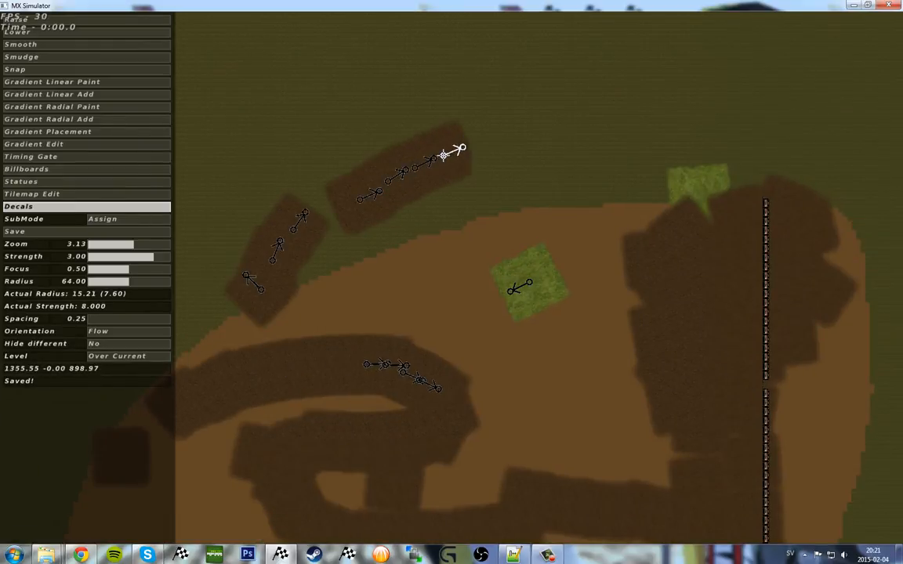
pyautogui.click(492, 161)
pyautogui.click(502, 182)
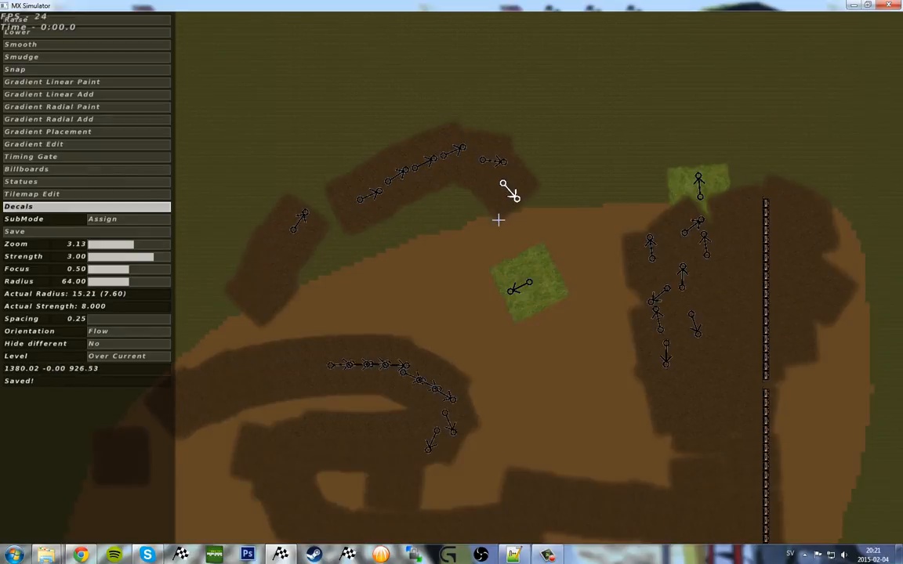
pyautogui.click(498, 222)
# Step: Move the dirt decal at the arc's lower end closer to the bend, and delete the stray decal beside it
pyautogui.click(149, 242)
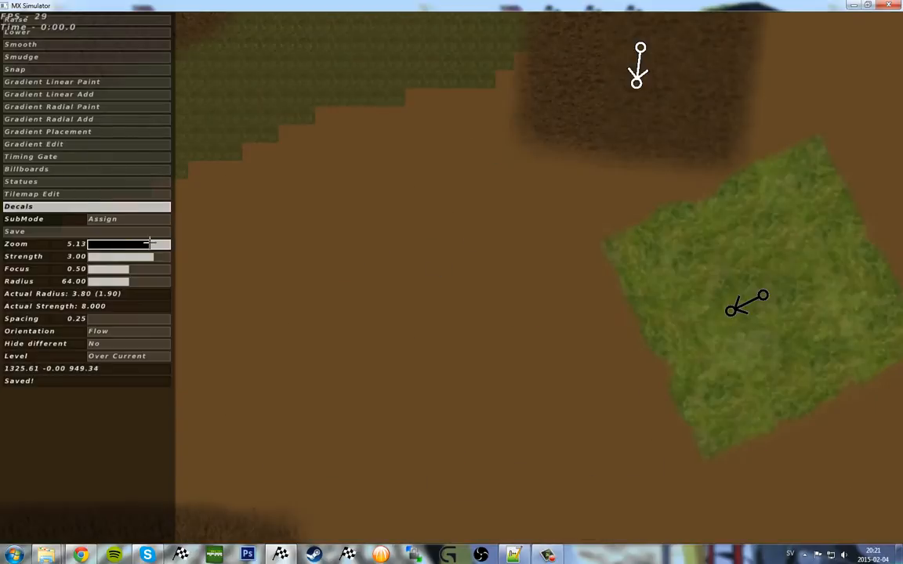
pyautogui.moveTo(499, 37); pyautogui.dragTo(487, 307, button='right')
pyautogui.moveTo(618, 152); pyautogui.dragTo(564, 231, button='right')
pyautogui.moveTo(579, 381); pyautogui.dragTo(618, 321)
pyautogui.moveTo(585, 243); pyautogui.dragTo(577, 210)
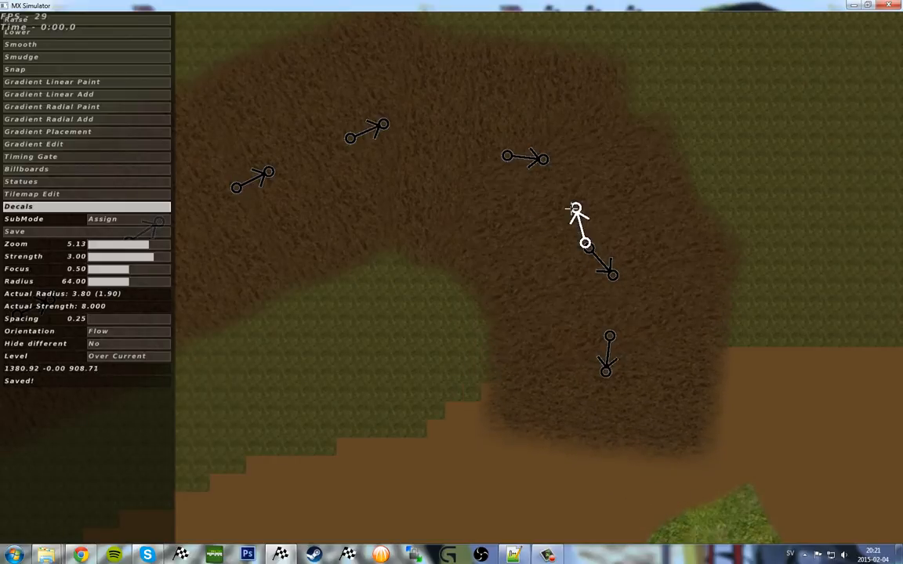
pyautogui.press('x')
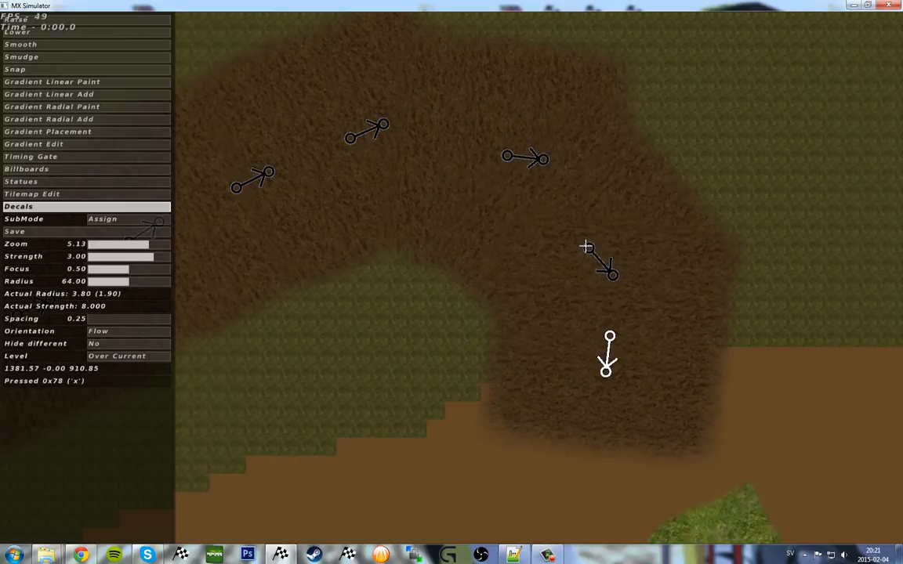
# Step: Shift the remaining dirt decals around the arc's bend closer together, and delete the extra decal placed there
pyautogui.moveTo(588, 248); pyautogui.dragTo(569, 231)
pyautogui.moveTo(505, 120); pyautogui.dragTo(465, 144)
pyautogui.press('x')
pyautogui.click(510, 155)
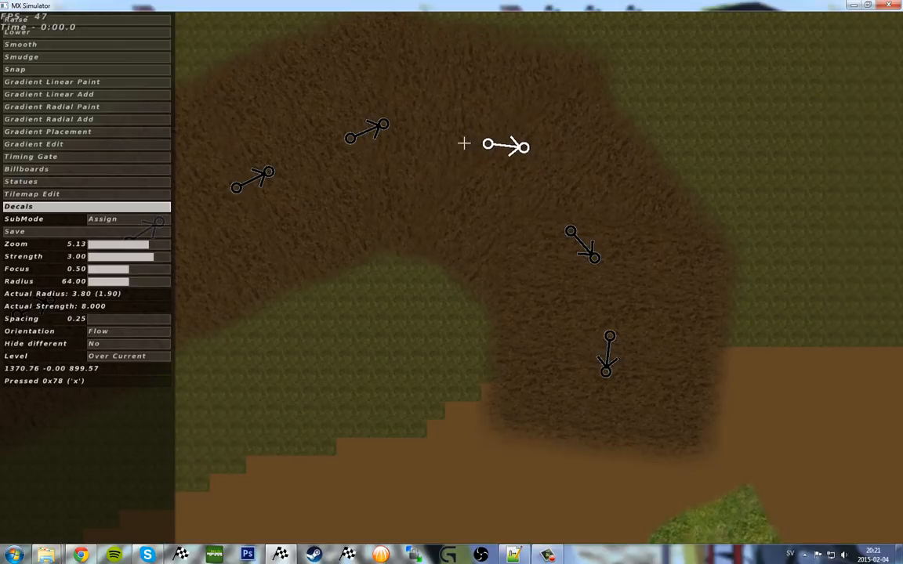
pyautogui.moveTo(338, 118); pyautogui.dragTo(446, 122, button='right')
pyautogui.moveTo(421, 112); pyautogui.dragTo(438, 120)
# Step: With the level set to Bottom, place a dirt decal partly beneath the upper edge of the loose grass decal
pyautogui.moveTo(637, 233); pyautogui.dragTo(527, 151, button='right')
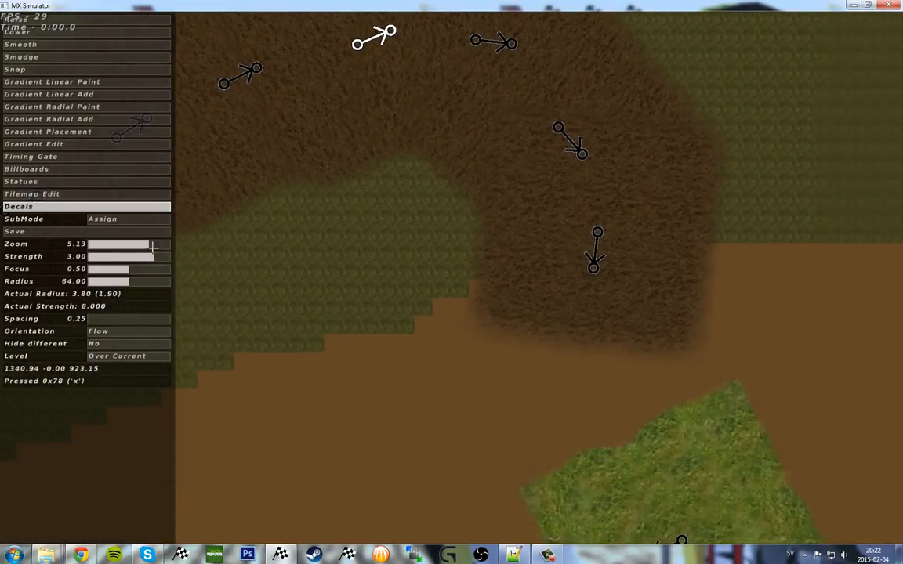
pyautogui.click(114, 356)
pyautogui.moveTo(829, 137); pyautogui.dragTo(532, 229, button='right')
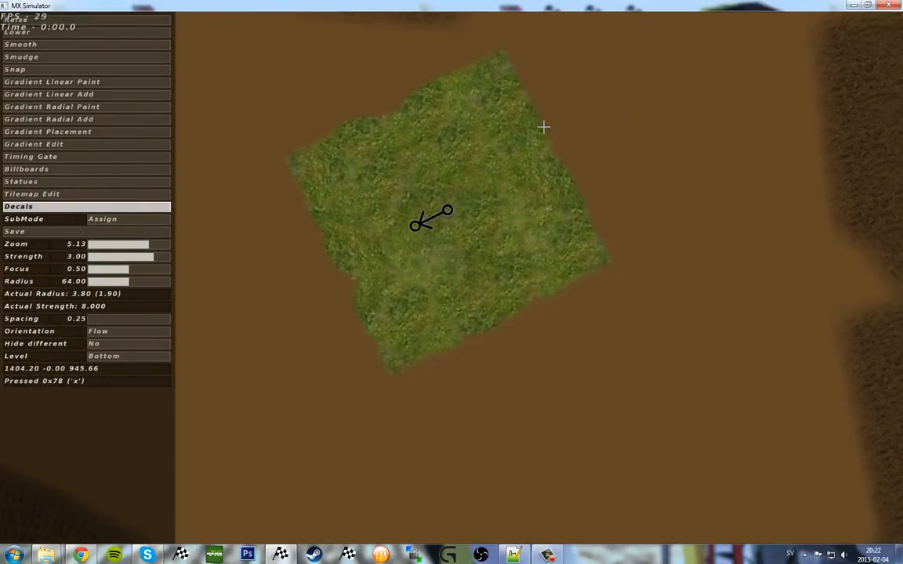
pyautogui.moveTo(495, 161); pyautogui.dragTo(551, 214, button='right')
pyautogui.click(547, 215)
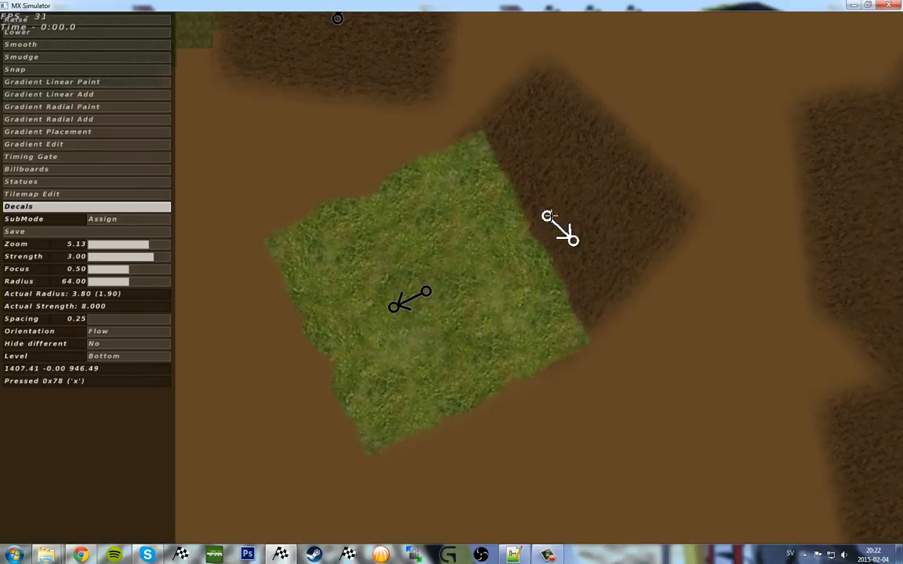
pyautogui.moveTo(550, 215); pyautogui.dragTo(528, 165)
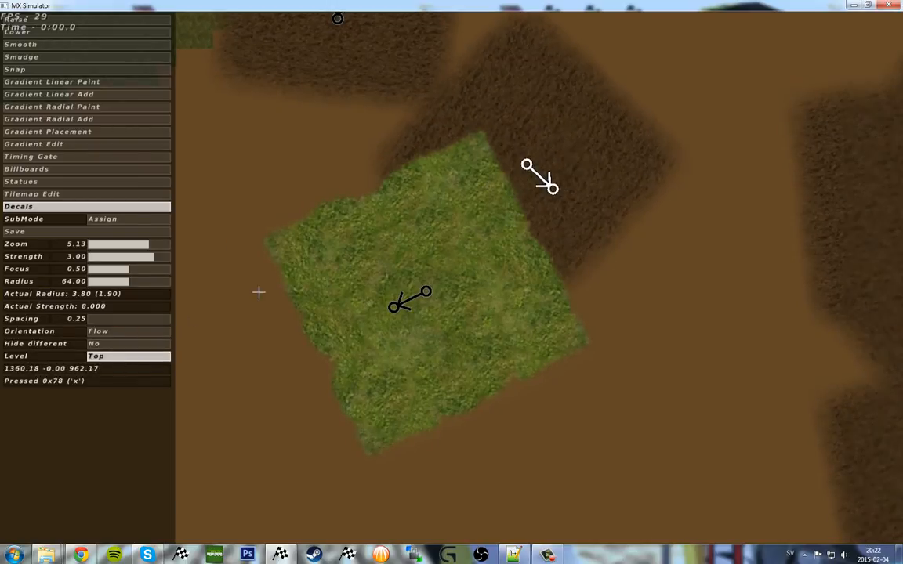
# Step: With the level set to Top, place a dirt decal overlapping the lower edge of the grass decal
pyautogui.moveTo(448, 226); pyautogui.dragTo(415, 241, button='right')
pyautogui.click(452, 306)
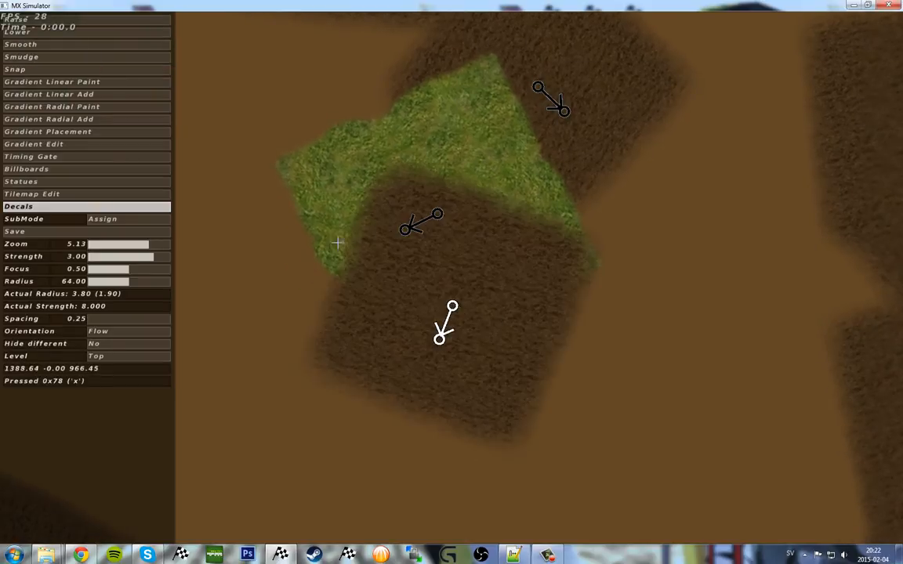
pyautogui.moveTo(453, 306); pyautogui.dragTo(421, 352)
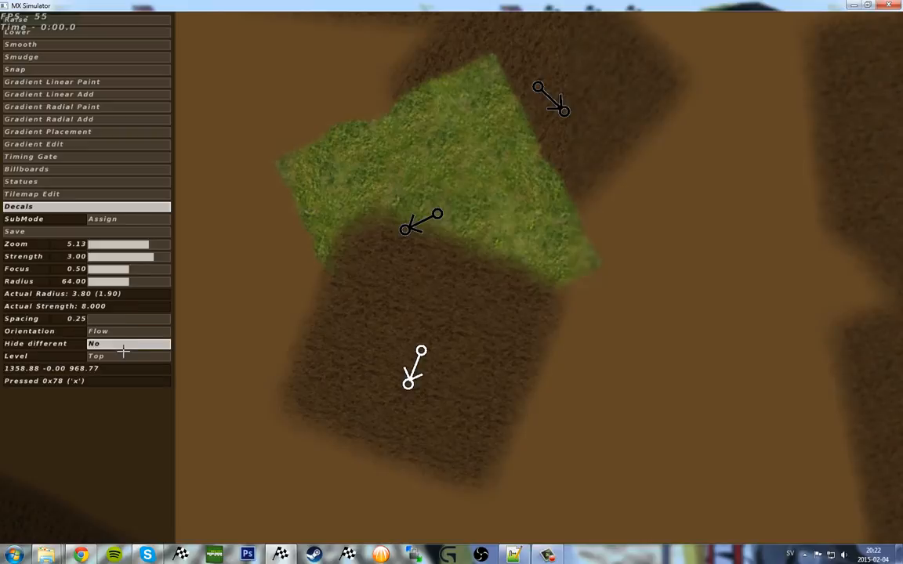
# Step: With the level set to Under Current, extend a row of dirt decals westward from the grass decal, and set the spacing to 0.50
pyautogui.moveTo(409, 155); pyautogui.dragTo(474, 246, button='right')
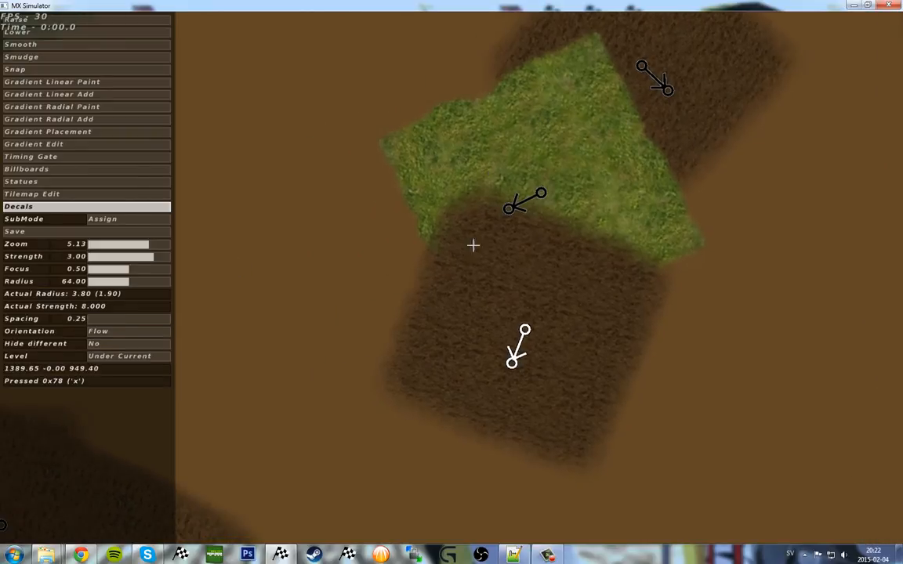
pyautogui.click(372, 267)
pyautogui.click(298, 252)
pyautogui.moveTo(298, 253); pyautogui.dragTo(552, 294, button='right')
pyautogui.click(514, 285)
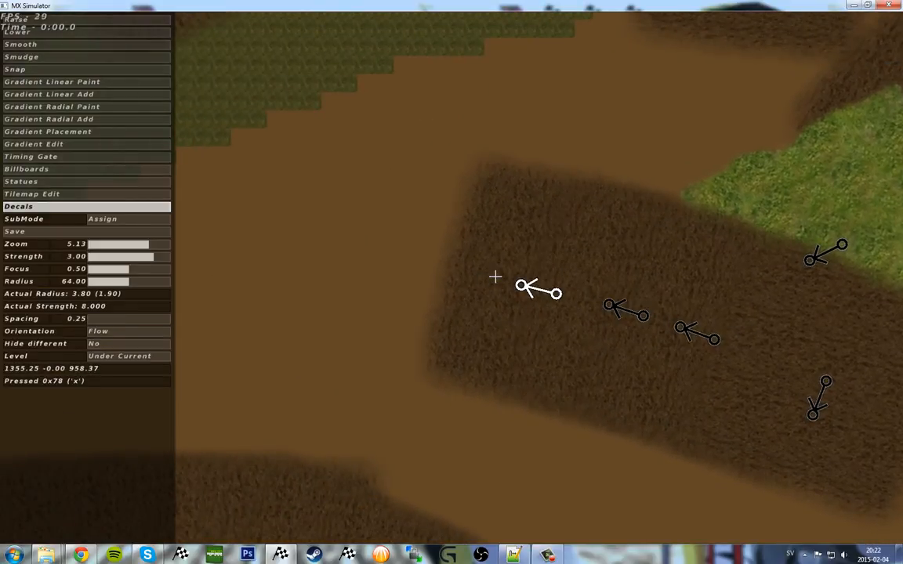
pyautogui.click(442, 264)
pyautogui.click(361, 251)
pyautogui.moveTo(98, 323); pyautogui.dragTo(93, 319)
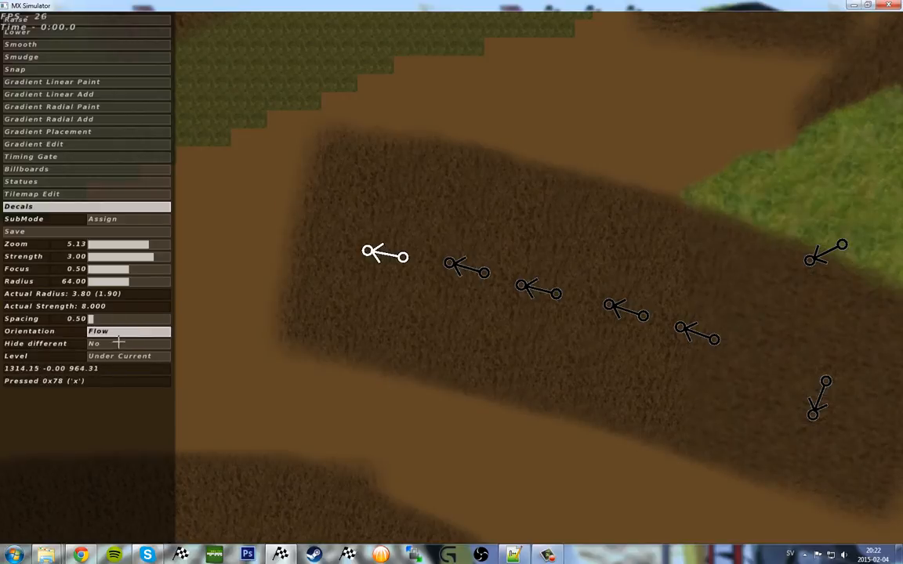
# Step: Turn on Hide different, examine which decal handles show around the grass and dirt decals, and turn it off again
pyautogui.moveTo(564, 313); pyautogui.dragTo(115, 318, button='right')
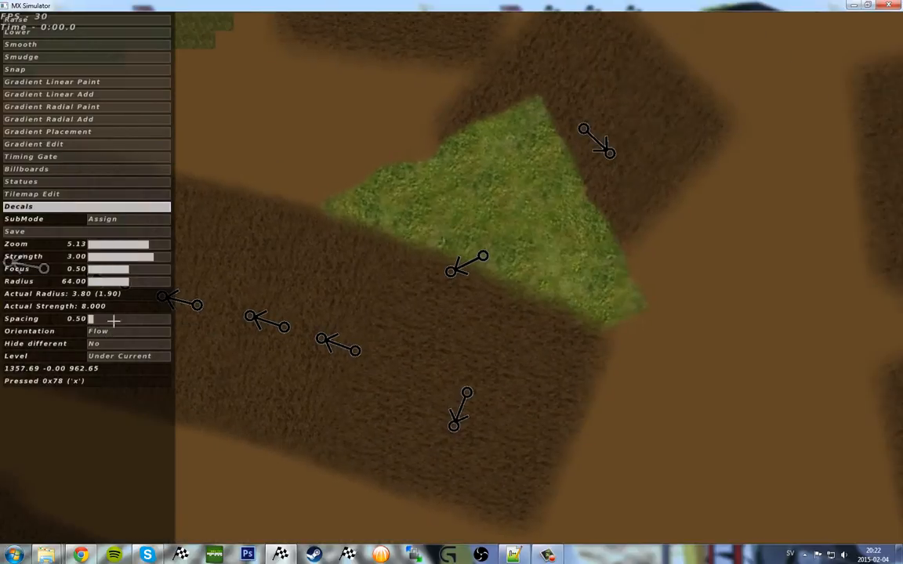
pyautogui.moveTo(121, 243); pyautogui.dragTo(109, 343)
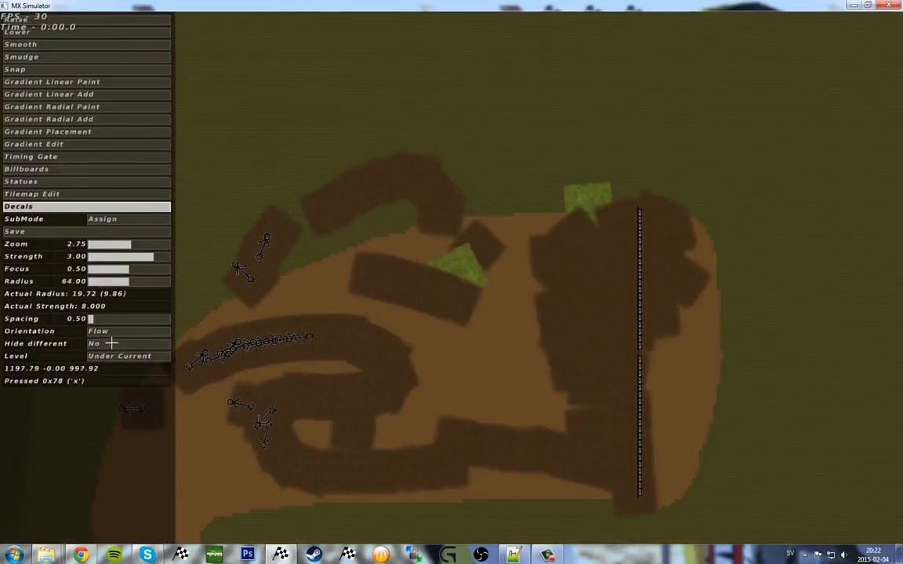
pyautogui.click(126, 345)
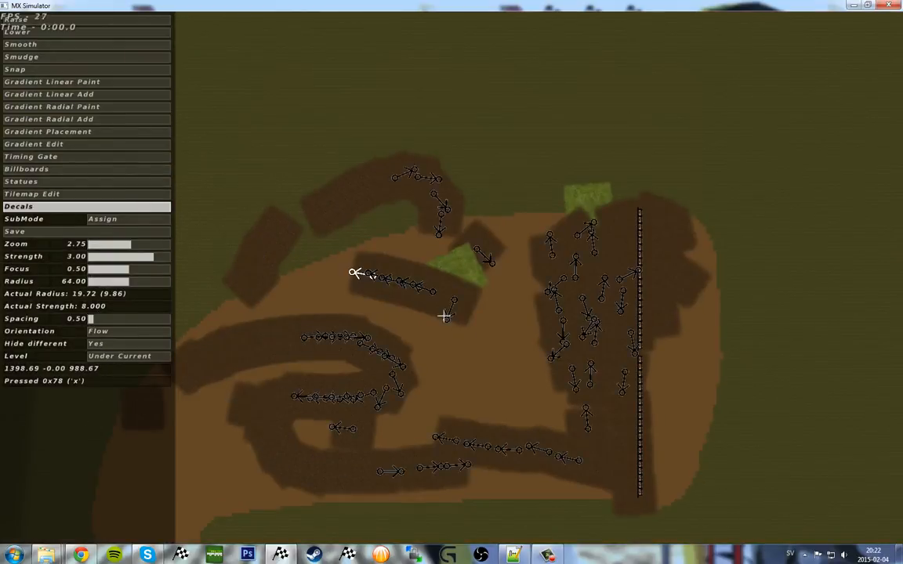
pyautogui.moveTo(443, 312); pyautogui.dragTo(429, 251, button='right')
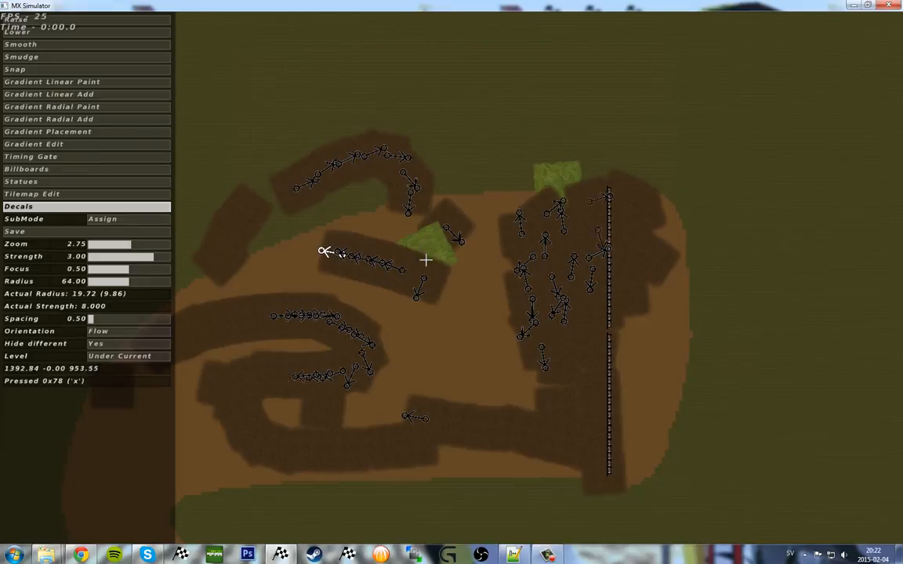
pyautogui.moveTo(432, 248); pyautogui.dragTo(430, 229, button='right')
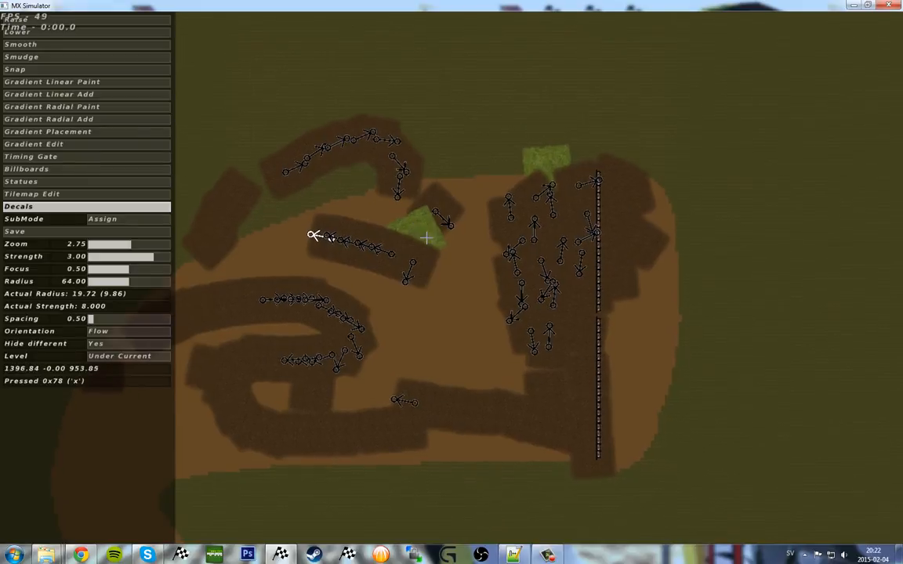
pyautogui.moveTo(361, 215); pyautogui.dragTo(464, 221, button='right')
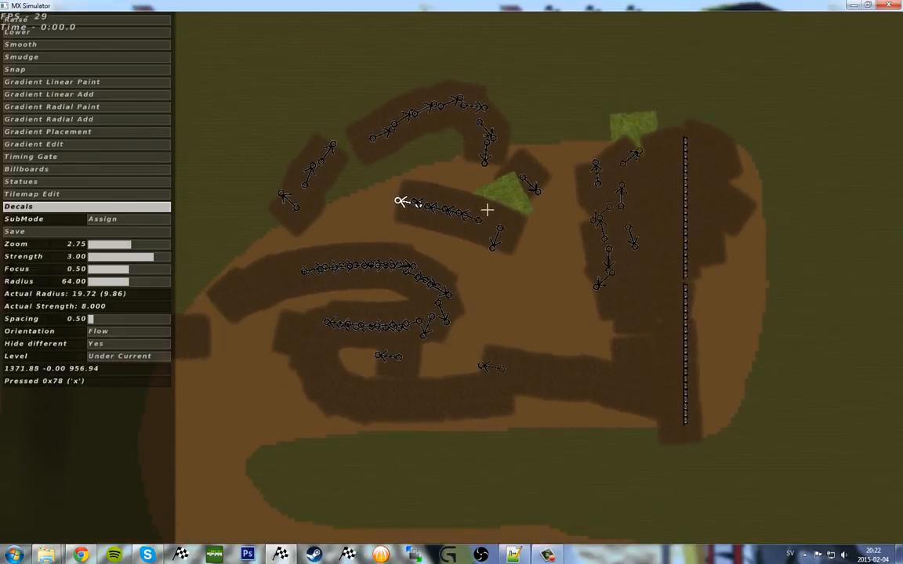
pyautogui.click(134, 341)
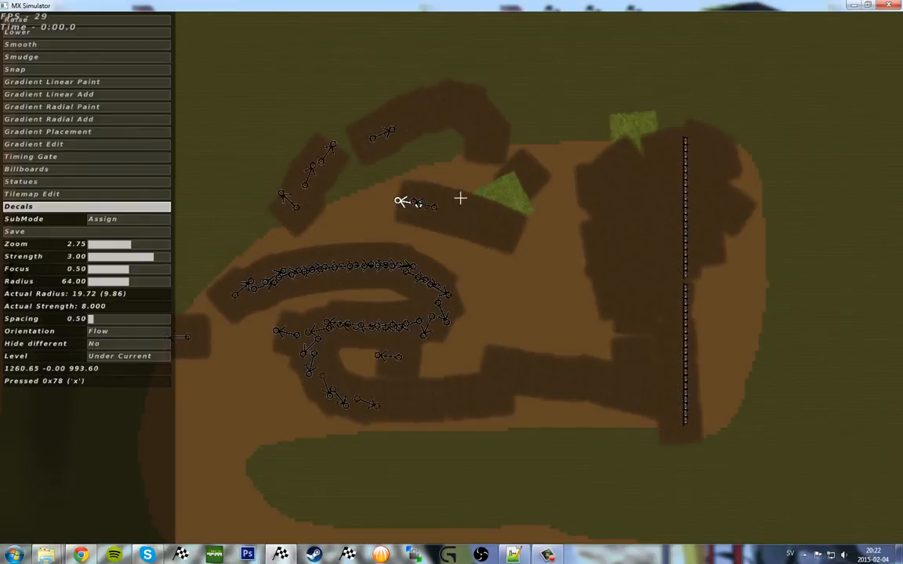
# Step: Lay a curved band of dirt decals over the grass with Flow2 orientation, and a short band beyond its end with Copy orientation
pyautogui.click(117, 331)
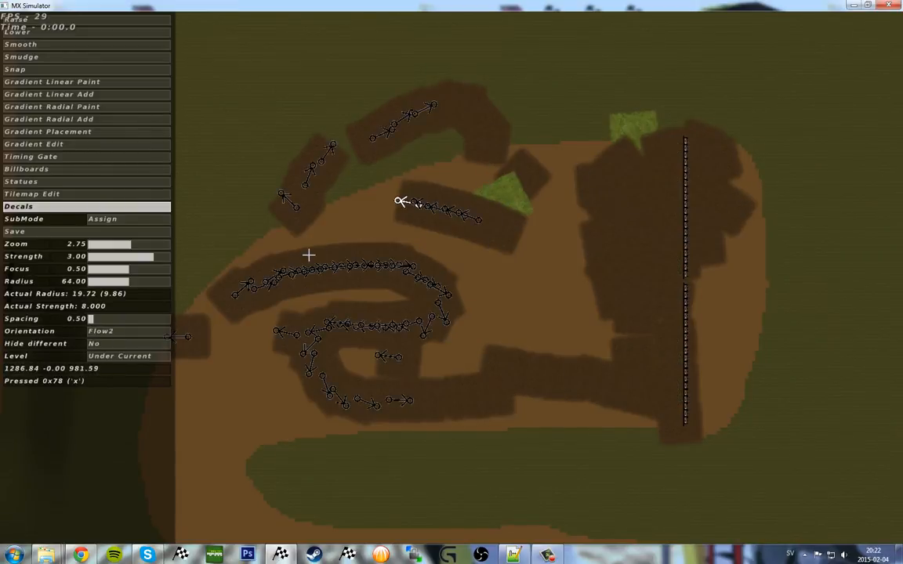
pyautogui.press('Left')
pyautogui.moveTo(335, 196)
pyautogui.mouseDown()
pyautogui.moveTo(322, 155)
pyautogui.moveTo(510, 44)
pyautogui.mouseUp()
pyautogui.click(112, 327)
pyautogui.moveTo(510, 45)
pyautogui.mouseDown(button='middle')
pyautogui.moveTo(272, 207)
pyautogui.moveTo(358, 178)
pyautogui.mouseUp(button='middle')
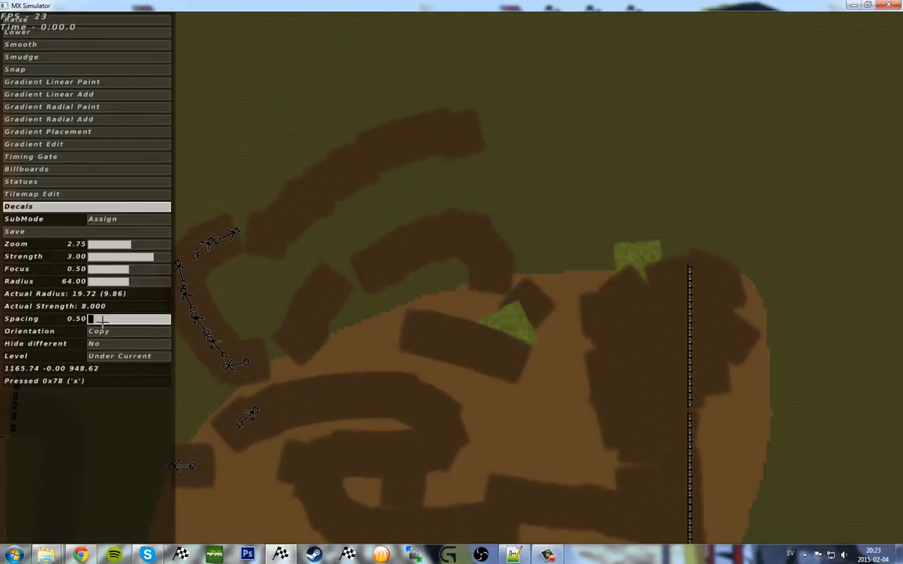
pyautogui.moveTo(430, 179); pyautogui.dragTo(323, 168, button='middle')
pyautogui.moveTo(406, 174); pyautogui.dragTo(488, 152)
pyautogui.moveTo(501, 149); pyautogui.dragTo(575, 153, button='middle')
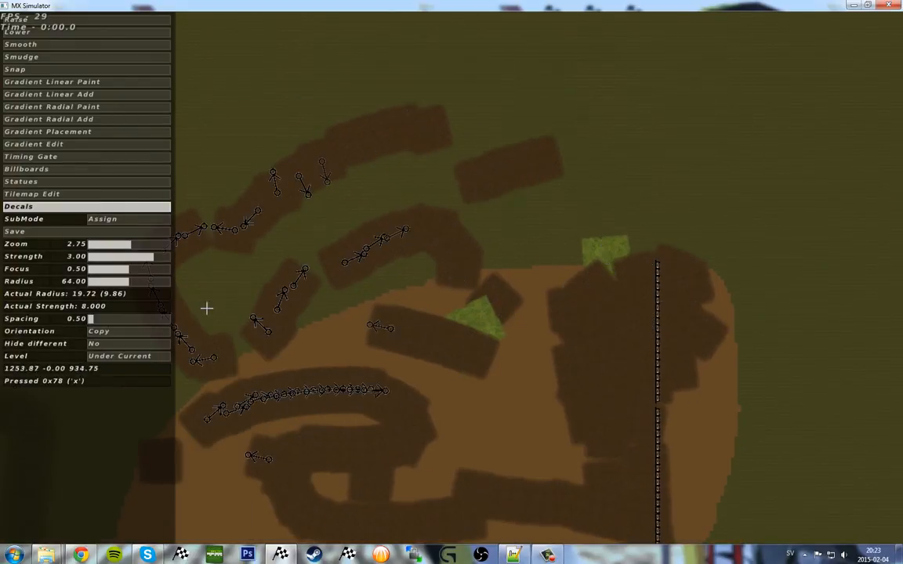
# Step: Lay a diagonal dirt band above the start gate with Random orientation, and a long curved band from it with Flow orientation
pyautogui.click(136, 330)
pyautogui.moveTo(567, 231); pyautogui.dragTo(447, 248, button='middle')
pyautogui.moveTo(427, 234)
pyautogui.mouseDown()
pyautogui.moveTo(457, 229)
pyautogui.moveTo(576, 161)
pyautogui.mouseUp()
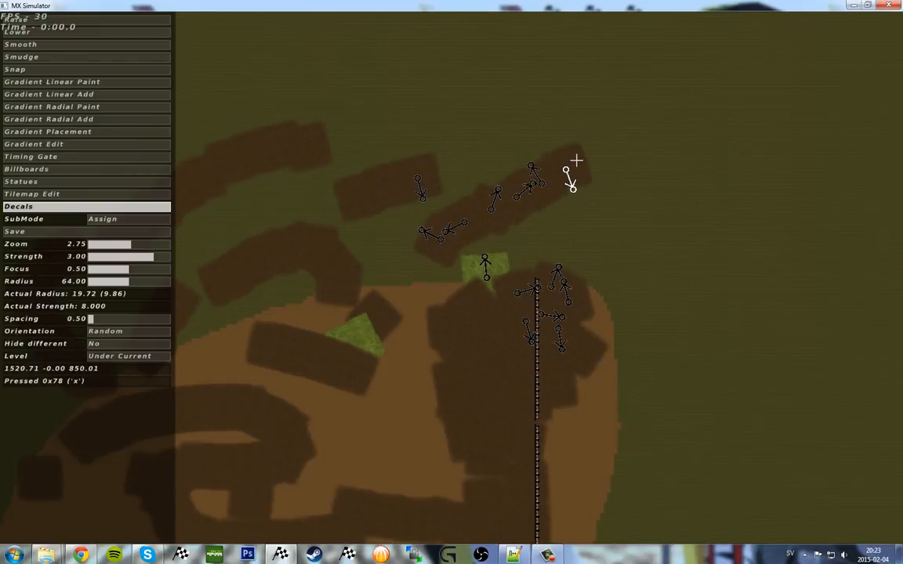
pyautogui.click(127, 330)
pyautogui.moveTo(478, 189)
pyautogui.mouseDown()
pyautogui.moveTo(480, 157)
pyautogui.moveTo(443, 80)
pyautogui.moveTo(329, 55)
pyautogui.moveTo(357, 110)
pyautogui.mouseUp()
# Step: Place a single dirt decal on the grass outside the curved bands and delete it
pyautogui.moveTo(307, 278); pyautogui.dragTo(532, 247, button='middle')
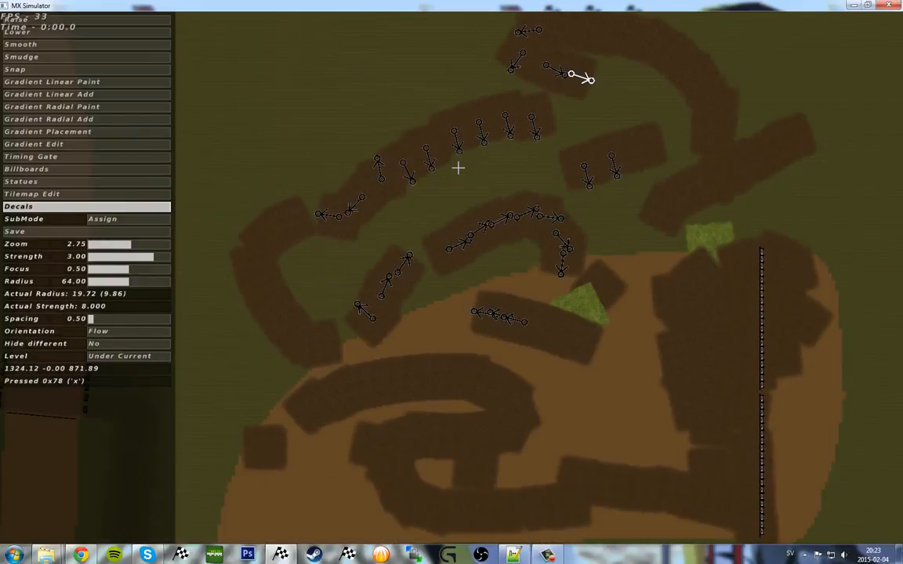
pyautogui.click(324, 147)
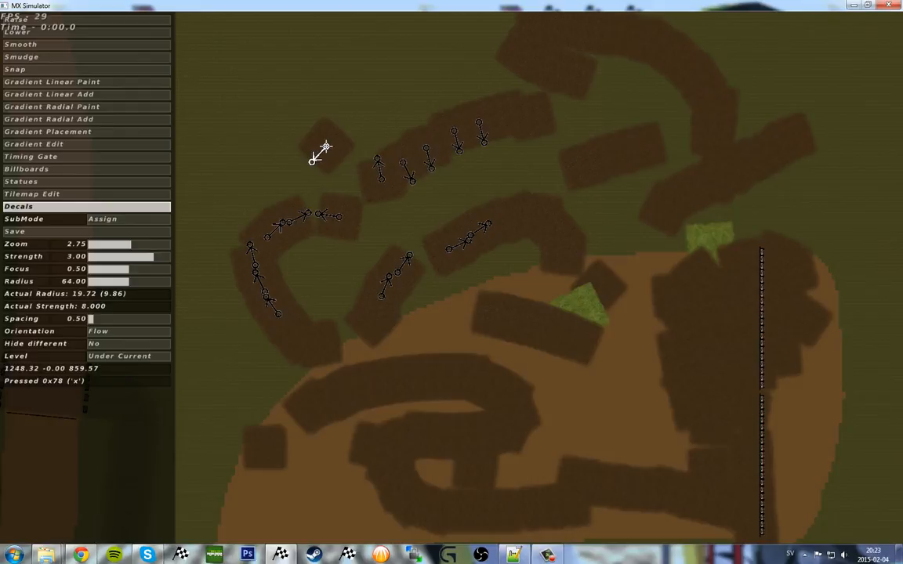
pyautogui.press('x')
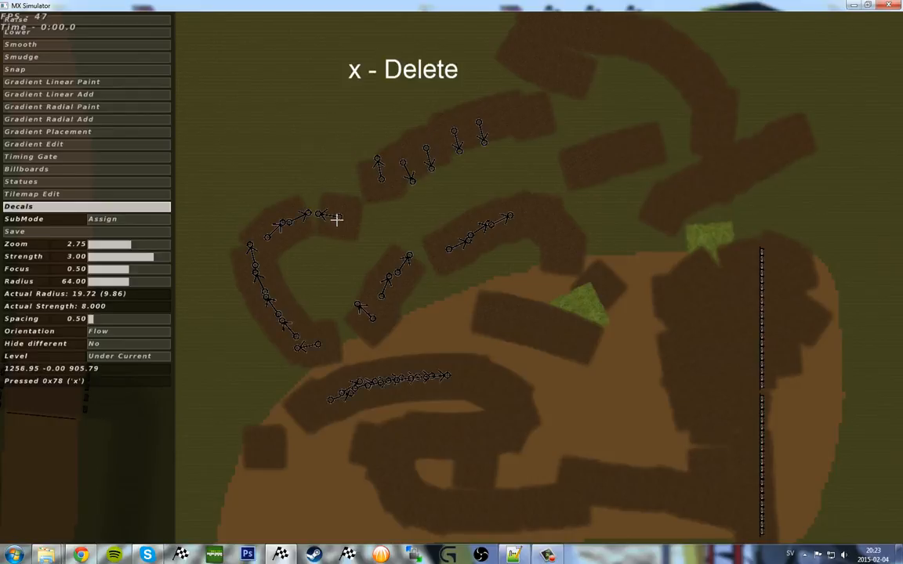
# Step: Delete dirt decals from the curved bands on the grass, around the start gate and from the bands on the dirt area
pyautogui.press('x')
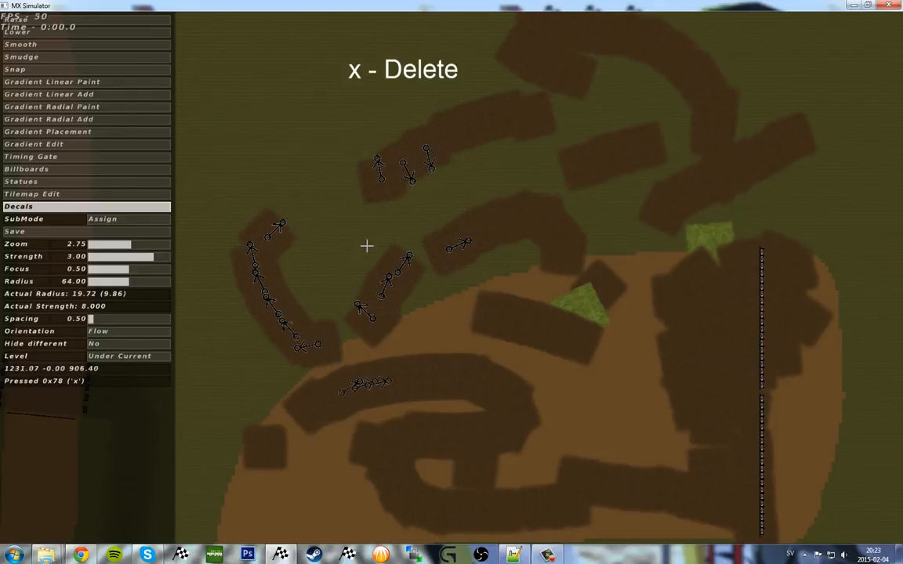
pyautogui.press('d')
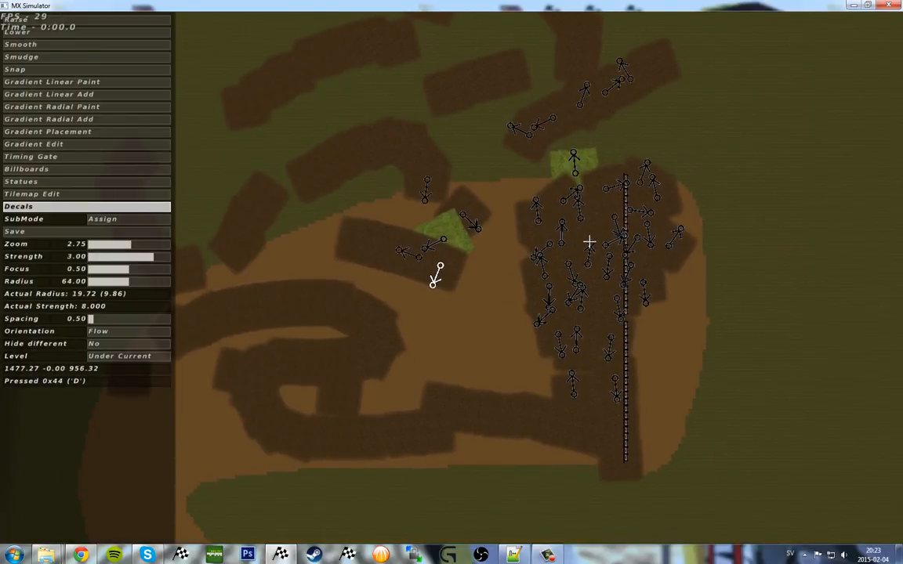
pyautogui.press('x')
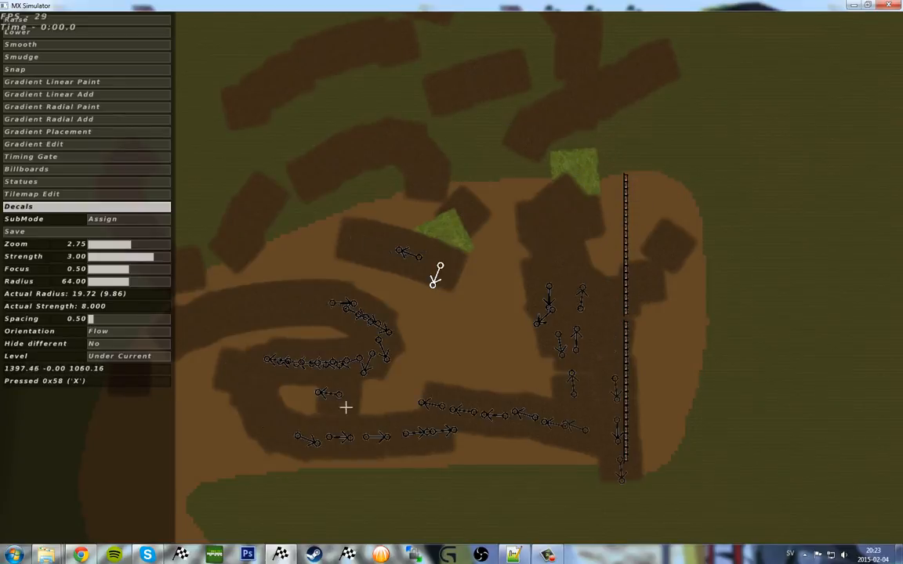
pyautogui.moveTo(321, 315); pyautogui.dragTo(550, 300)
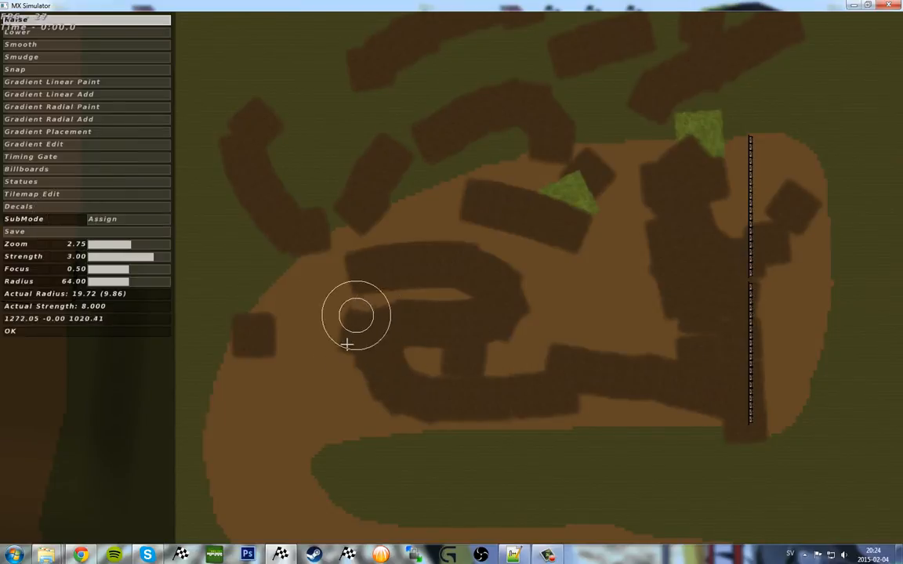
pyautogui.click(69, 206)
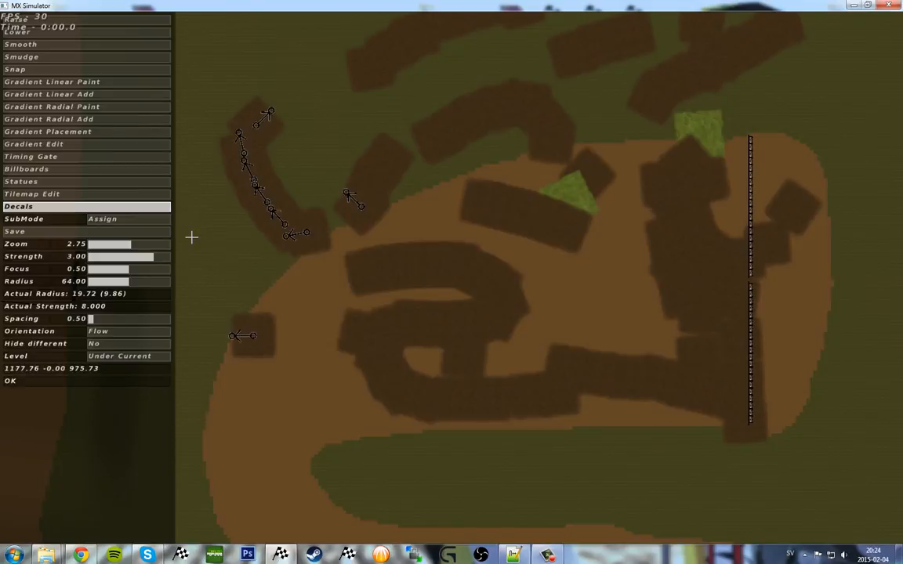
pyautogui.press('x')
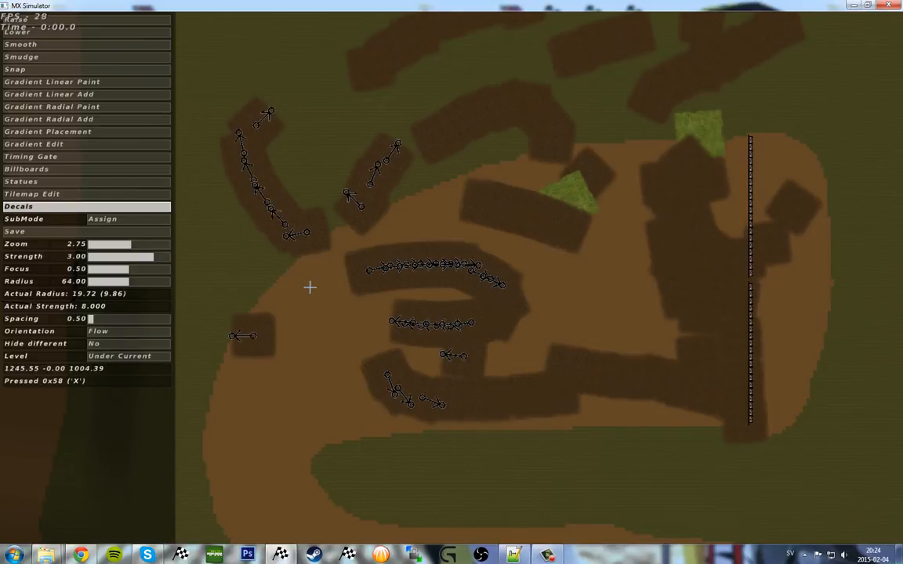
# Step: Move the end decal of the short curved dirt band towards the dirt area, and lay a long arc and a filled patch over the grass
pyautogui.moveTo(315, 254); pyautogui.dragTo(337, 270, button='right')
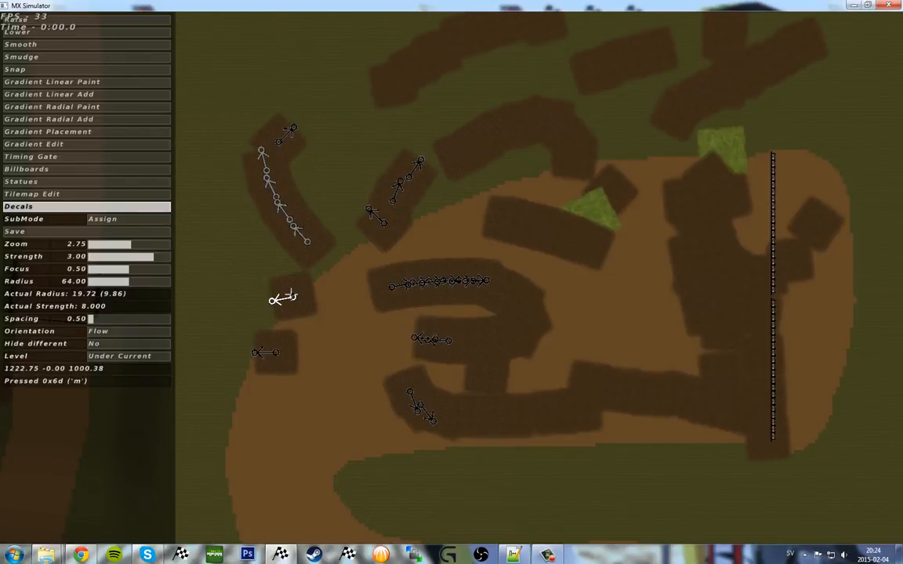
pyautogui.moveTo(297, 294); pyautogui.dragTo(301, 269)
pyautogui.moveTo(223, 257); pyautogui.dragTo(409, 262, button='right')
pyautogui.moveTo(409, 262)
pyautogui.mouseDown()
pyautogui.moveTo(387, 244)
pyautogui.moveTo(367, 152)
pyautogui.moveTo(383, 40)
pyautogui.moveTo(403, 24)
pyautogui.mouseUp()
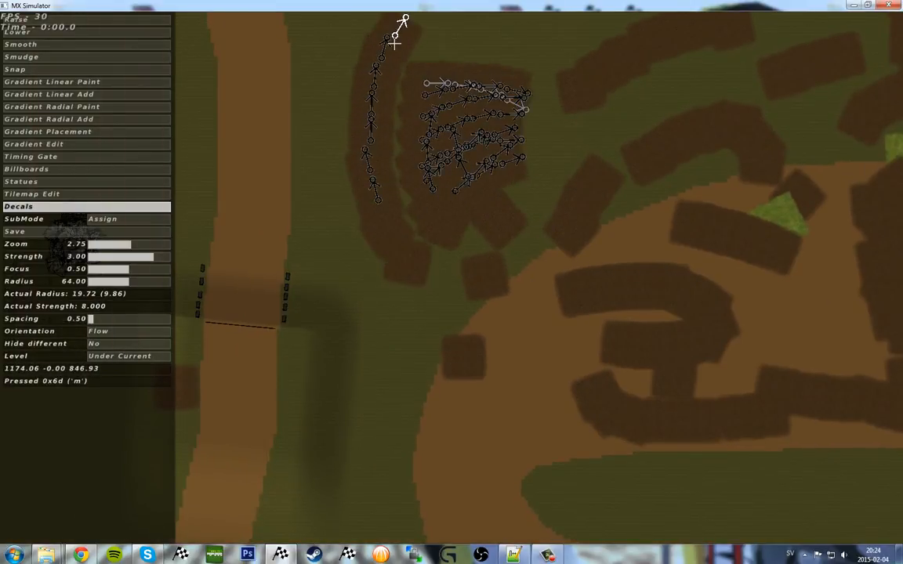
pyautogui.moveTo(403, 24); pyautogui.dragTo(346, 238, button='right')
pyautogui.moveTo(347, 237)
pyautogui.mouseDown()
pyautogui.moveTo(392, 248)
pyautogui.moveTo(476, 226)
pyautogui.mouseUp()
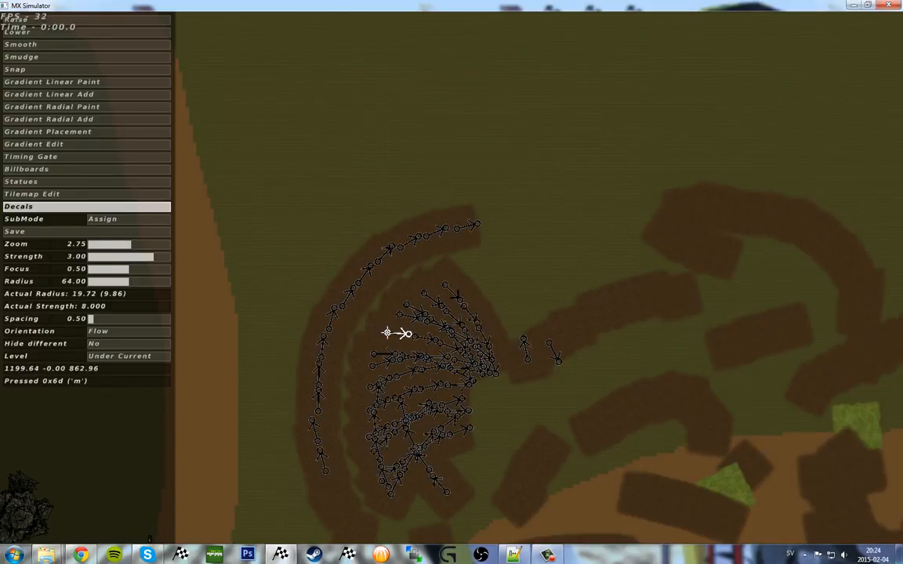
# Step: Cover the grass beyond the curved bands with a large dirt decal area and separate patches, moving a single dirt decal beside them
pyautogui.moveTo(126, 246); pyautogui.dragTo(131, 245)
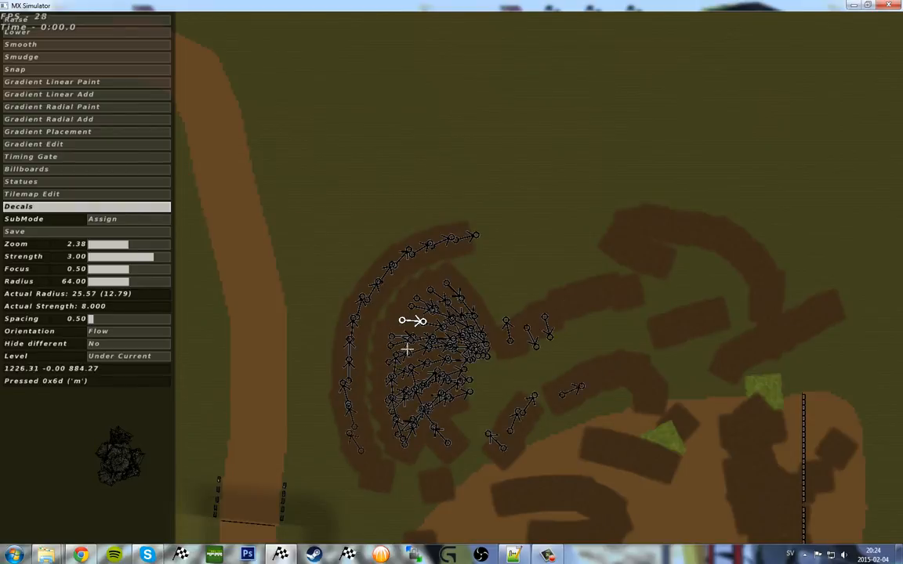
pyautogui.press('r')
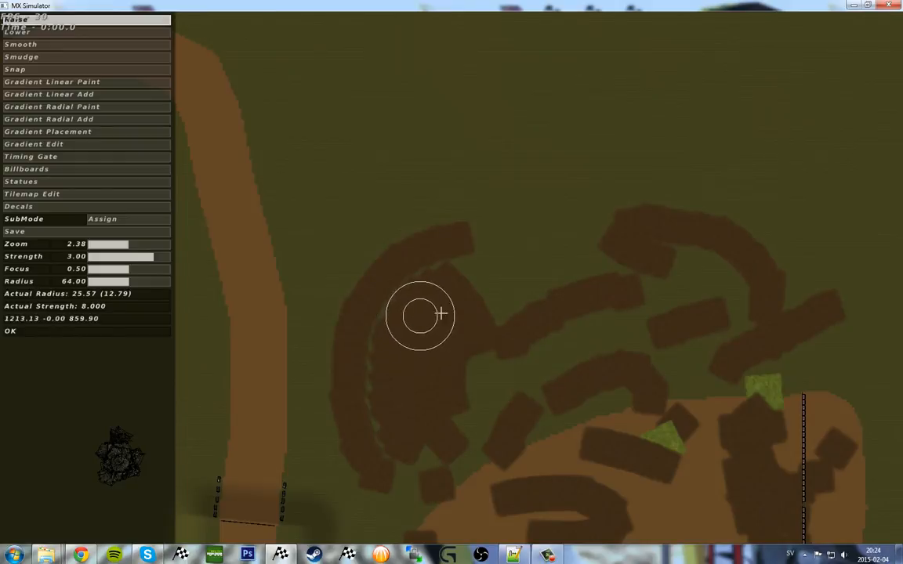
pyautogui.click(53, 194)
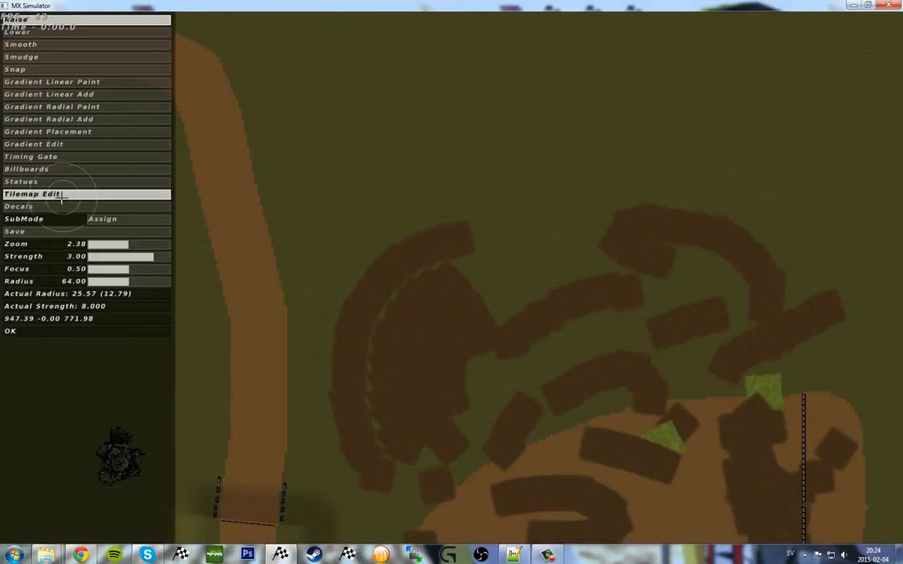
pyautogui.click(55, 205)
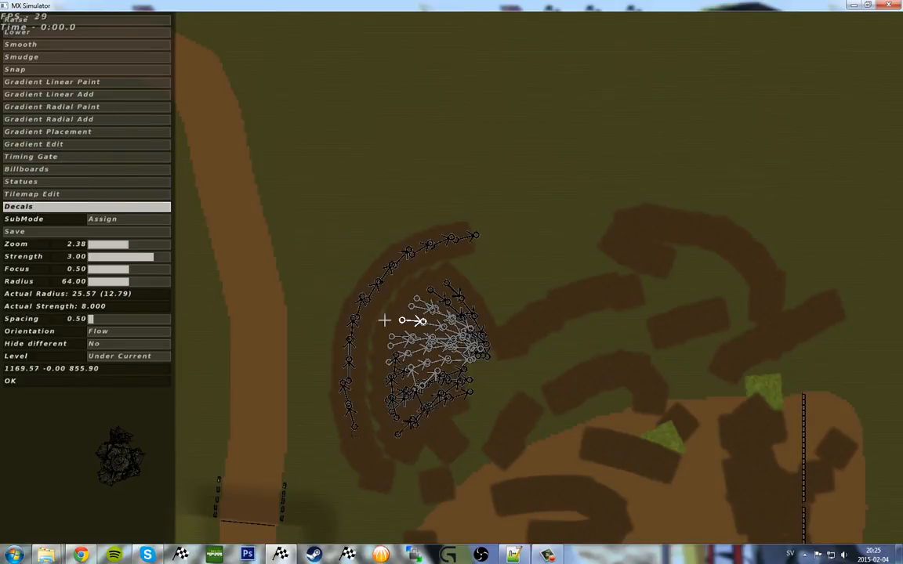
pyautogui.moveTo(402, 320)
pyautogui.mouseDown()
pyautogui.moveTo(469, 137)
pyautogui.moveTo(470, 105)
pyautogui.moveTo(518, 109)
pyautogui.moveTo(493, 132)
pyautogui.moveTo(403, 145)
pyautogui.moveTo(434, 151)
pyautogui.moveTo(538, 136)
pyautogui.moveTo(571, 92)
pyautogui.moveTo(455, 81)
pyautogui.moveTo(435, 317)
pyautogui.moveTo(751, 190)
pyautogui.moveTo(448, 411)
pyautogui.moveTo(359, 124)
pyautogui.moveTo(830, 98)
pyautogui.moveTo(776, 113)
pyautogui.moveTo(657, 384)
pyautogui.moveTo(580, 232)
pyautogui.moveTo(516, 229)
pyautogui.mouseUp()
pyautogui.press('m')
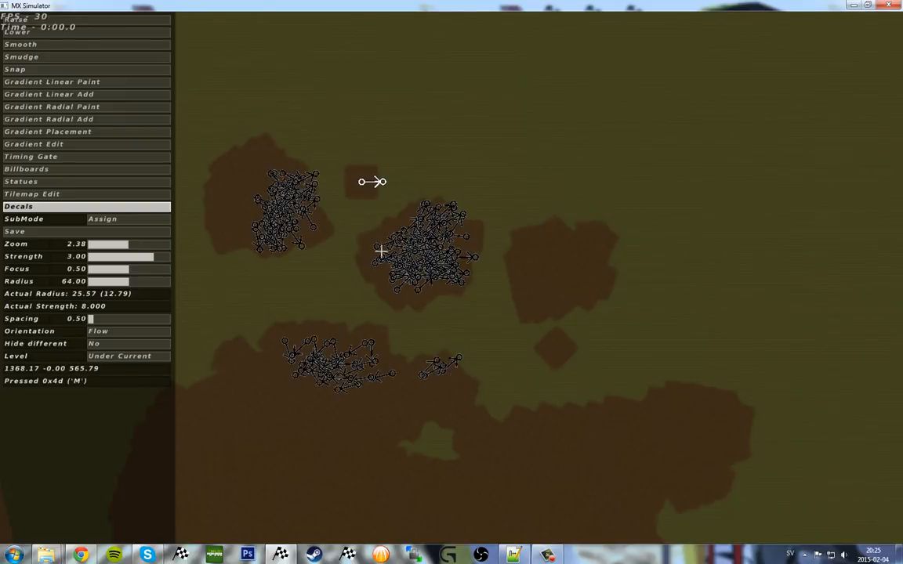
# Step: Save the decals, reload the decals file in Notepad++, and select its last dirt.png line for examination
pyautogui.moveTo(513, 554)
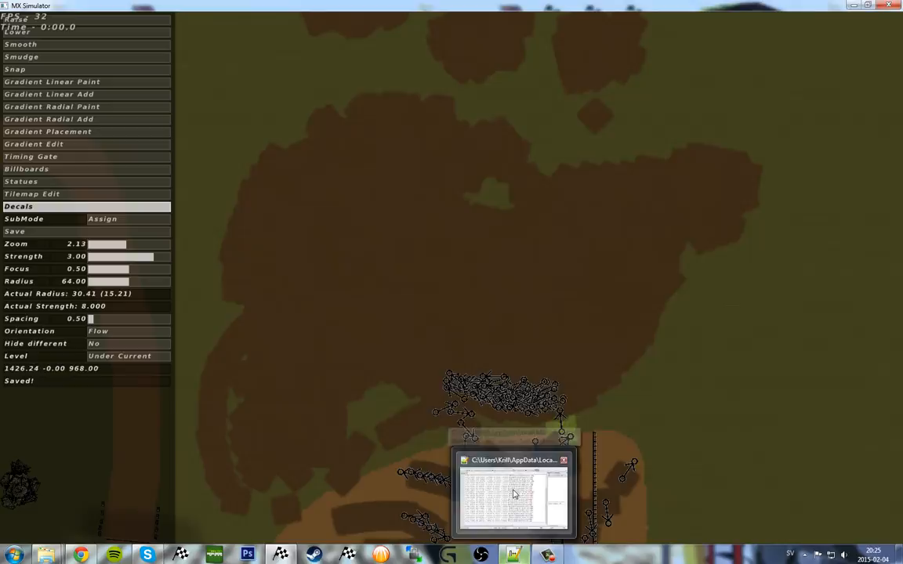
pyautogui.click(514, 494)
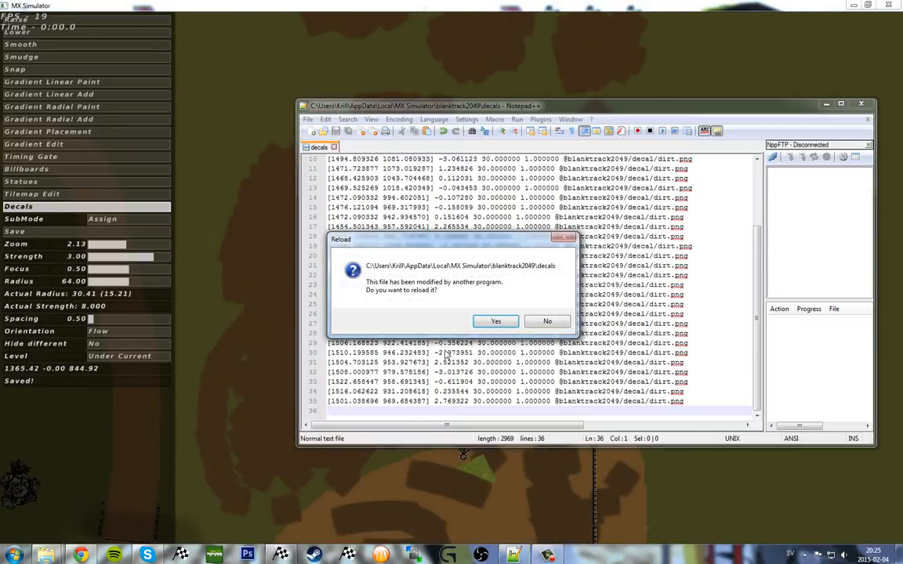
pyautogui.click(492, 322)
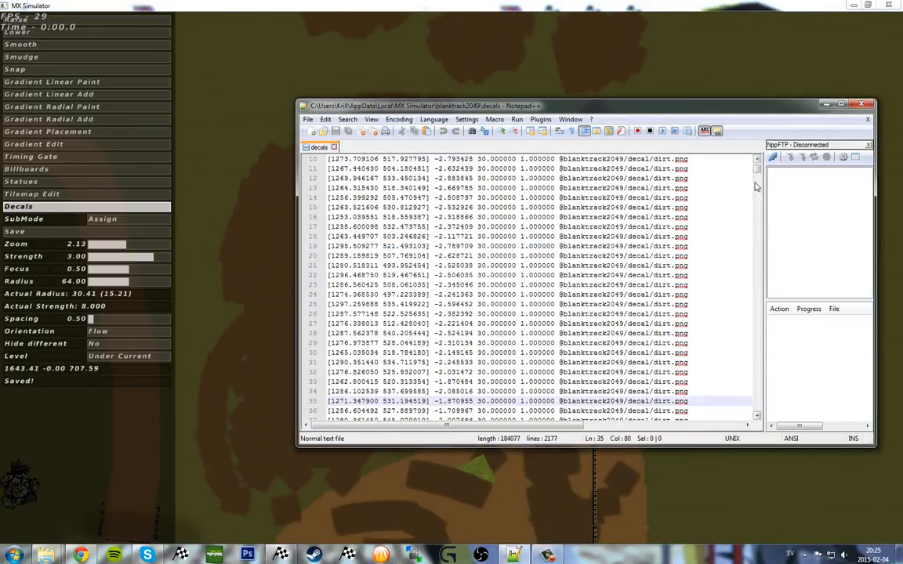
pyautogui.moveTo(757, 171); pyautogui.dragTo(758, 408)
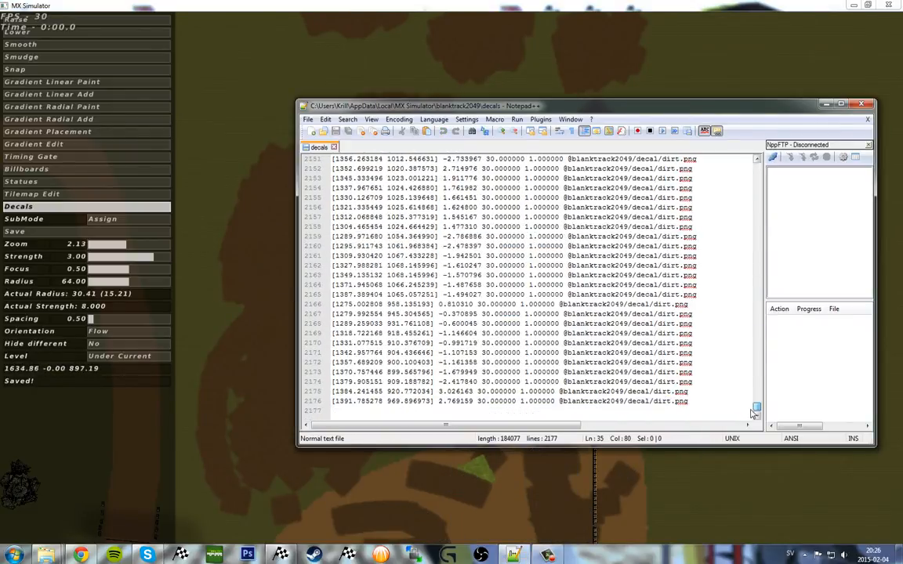
pyautogui.click(333, 401)
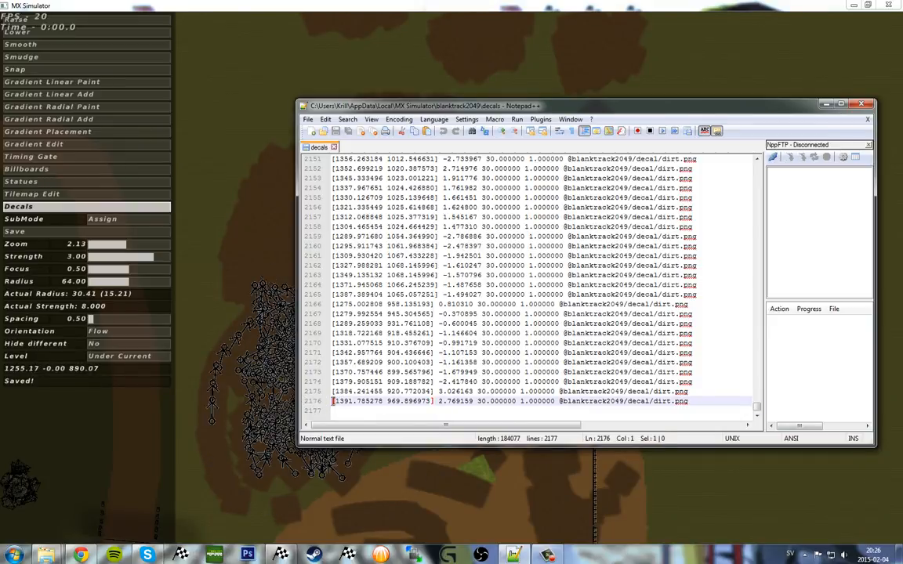
pyautogui.moveTo(333, 402); pyautogui.dragTo(691, 400)
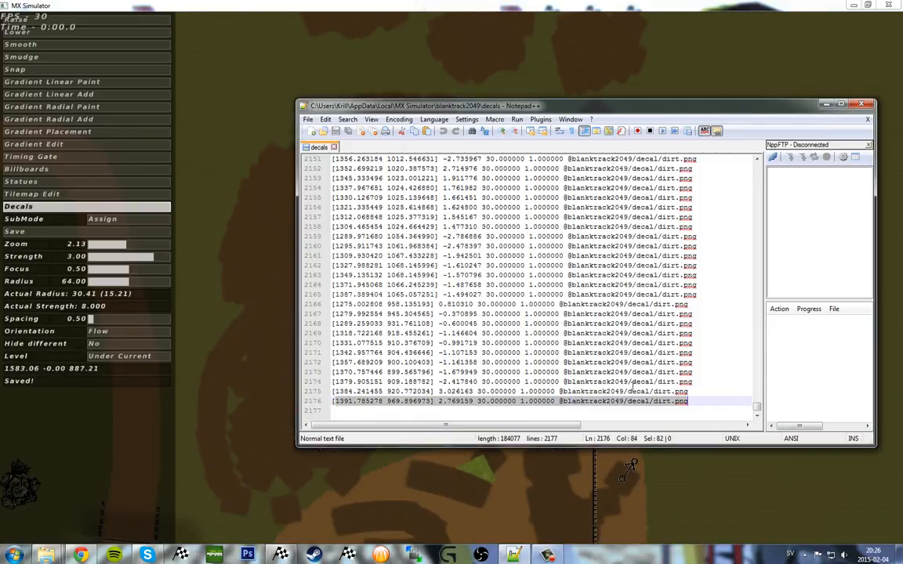
# Step: Switch back to MX Simulator, turn Hide different on, and delete the dirt decals across the grass and the start area
pyautogui.click(225, 139)
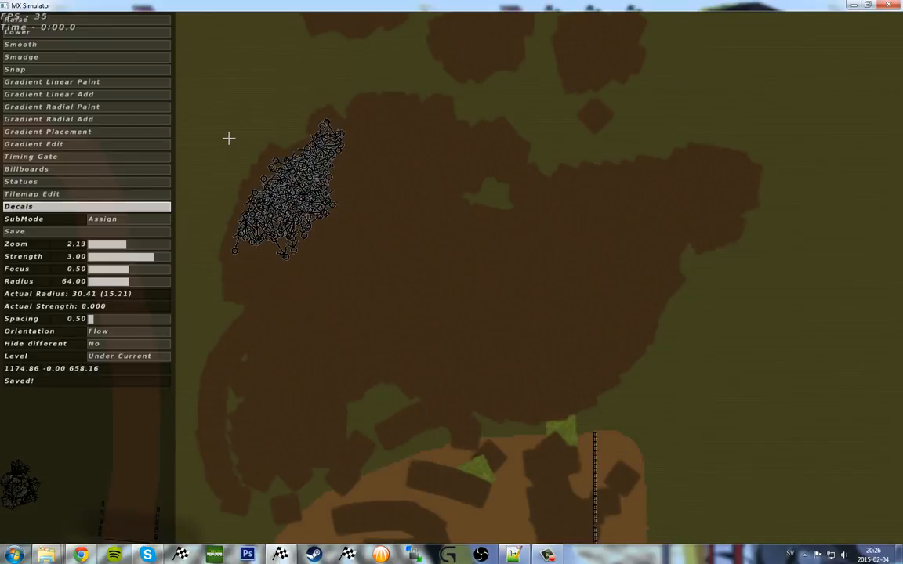
pyautogui.moveTo(133, 244); pyautogui.dragTo(141, 244)
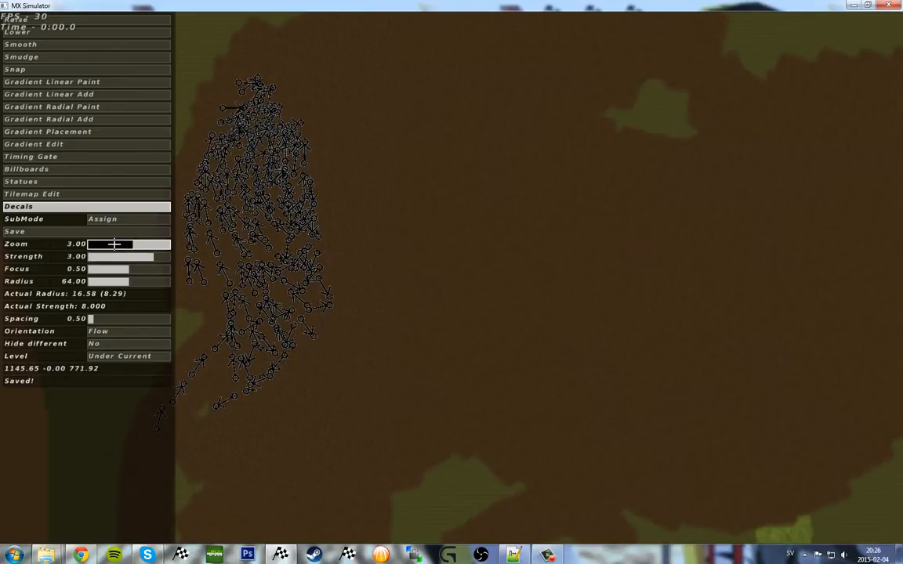
pyautogui.click(110, 245)
pyautogui.moveTo(312, 320); pyautogui.dragTo(101, 273, button='right')
pyautogui.click(115, 244)
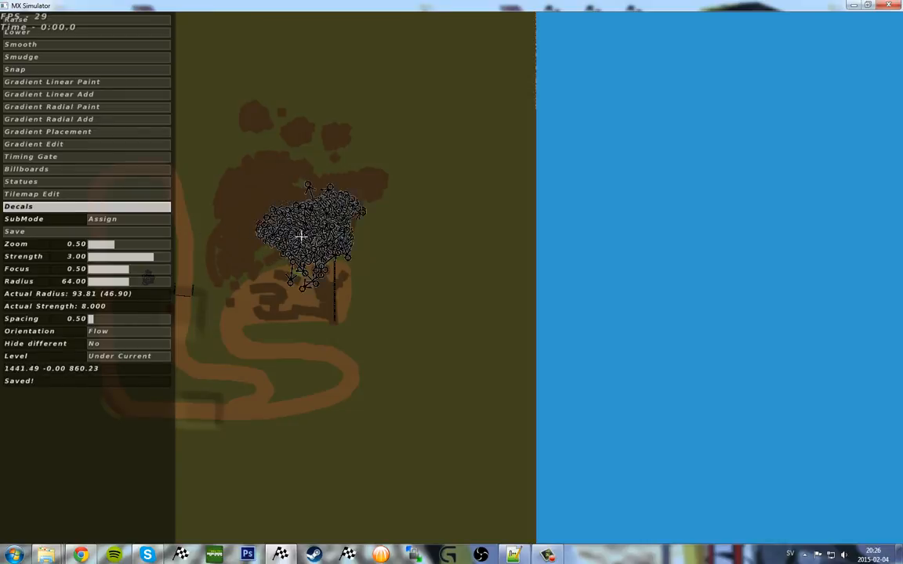
pyautogui.moveTo(301, 237); pyautogui.dragTo(360, 253, button='right')
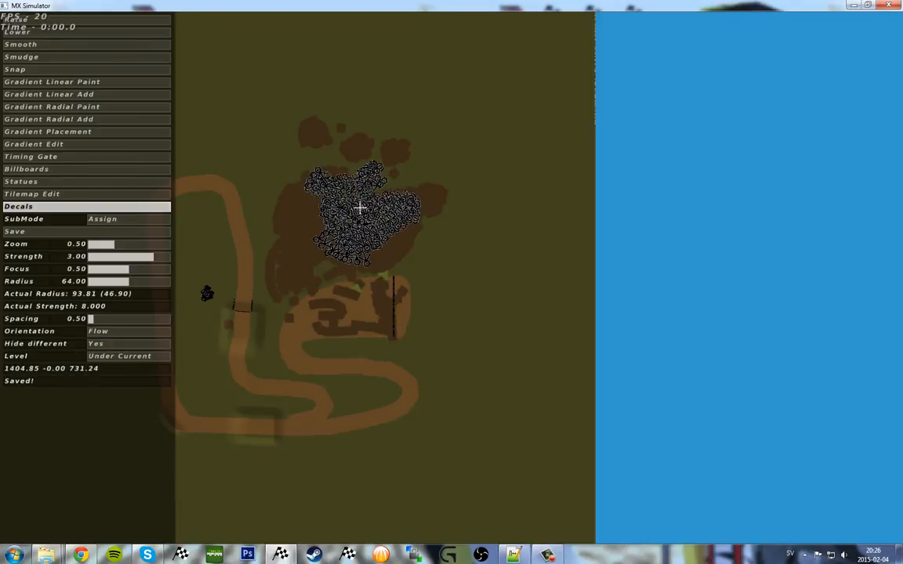
pyautogui.press('x')
pyautogui.moveTo(355, 204)
pyautogui.mouseDown()
pyautogui.moveTo(412, 187)
pyautogui.moveTo(355, 206)
pyautogui.moveTo(322, 144)
pyautogui.moveTo(407, 155)
pyautogui.moveTo(294, 124)
pyautogui.moveTo(409, 198)
pyautogui.moveTo(294, 131)
pyautogui.moveTo(307, 212)
pyautogui.moveTo(472, 201)
pyautogui.moveTo(532, 293)
pyautogui.moveTo(416, 257)
pyautogui.moveTo(285, 252)
pyautogui.moveTo(315, 341)
pyautogui.moveTo(360, 252)
pyautogui.mouseUp()
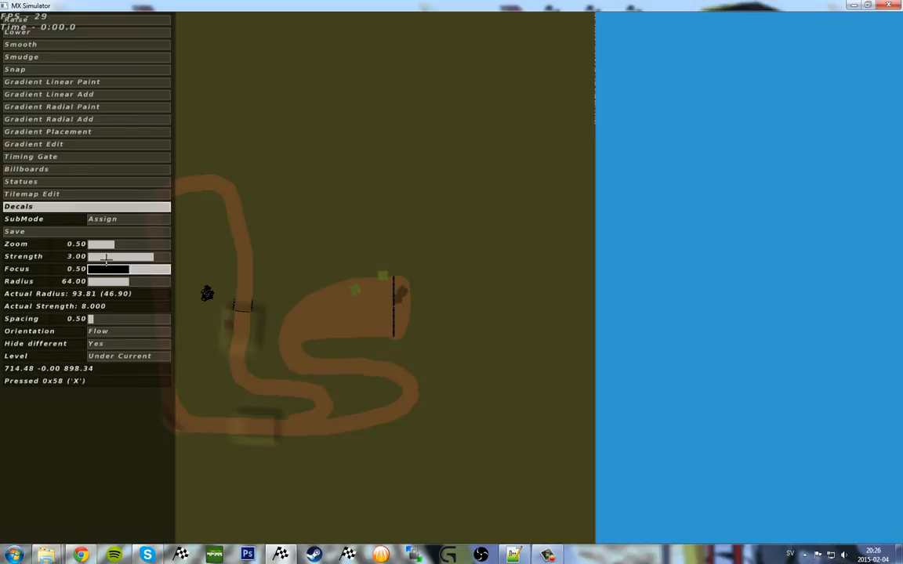
# Step: Turn Hide different off and lay a Flow dirt decal band along the track from the start gate through the first bends
pyautogui.click(115, 344)
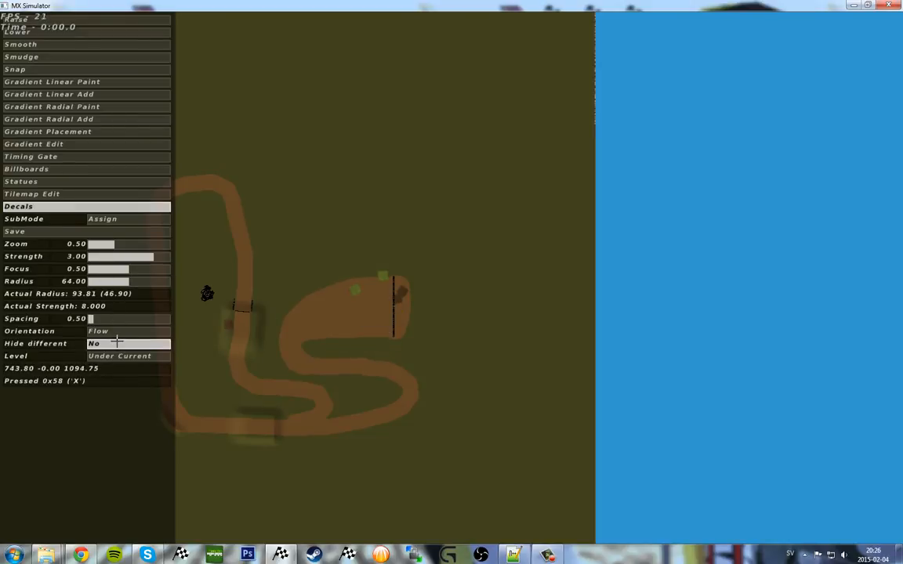
pyautogui.click(125, 243)
pyautogui.moveTo(394, 285); pyautogui.dragTo(482, 223, button='right')
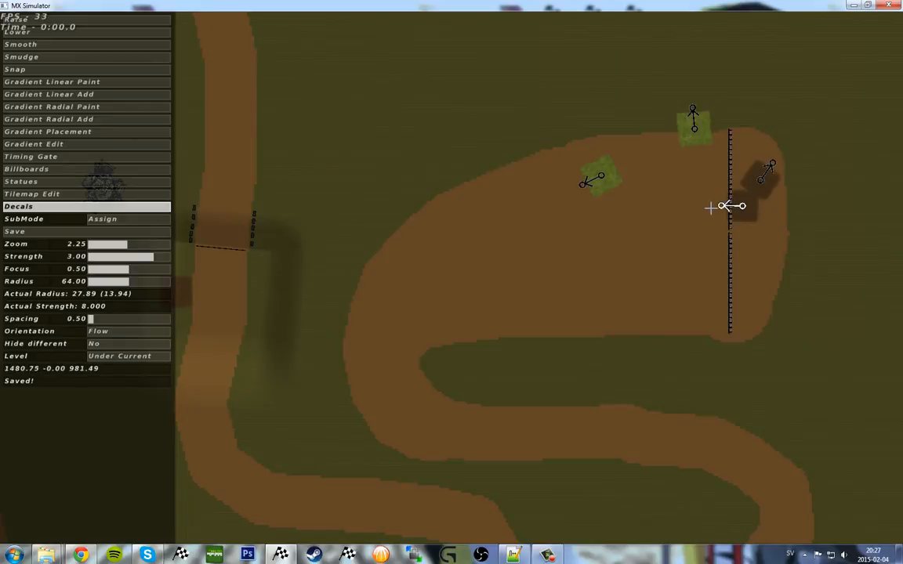
pyautogui.moveTo(710, 208)
pyautogui.mouseDown()
pyautogui.moveTo(539, 229)
pyautogui.moveTo(468, 249)
pyautogui.moveTo(387, 244)
pyautogui.moveTo(363, 162)
pyautogui.moveTo(353, 218)
pyautogui.moveTo(406, 273)
pyautogui.moveTo(470, 258)
pyautogui.moveTo(564, 271)
pyautogui.moveTo(373, 201)
pyautogui.moveTo(480, 234)
pyautogui.moveTo(498, 265)
pyautogui.moveTo(478, 311)
pyautogui.moveTo(423, 342)
pyautogui.moveTo(624, 286)
pyautogui.moveTo(515, 313)
pyautogui.moveTo(799, 196)
pyautogui.moveTo(716, 208)
pyautogui.moveTo(571, 207)
pyautogui.moveTo(760, 236)
pyautogui.moveTo(456, 208)
pyautogui.moveTo(399, 157)
pyautogui.moveTo(393, 121)
pyautogui.mouseUp()
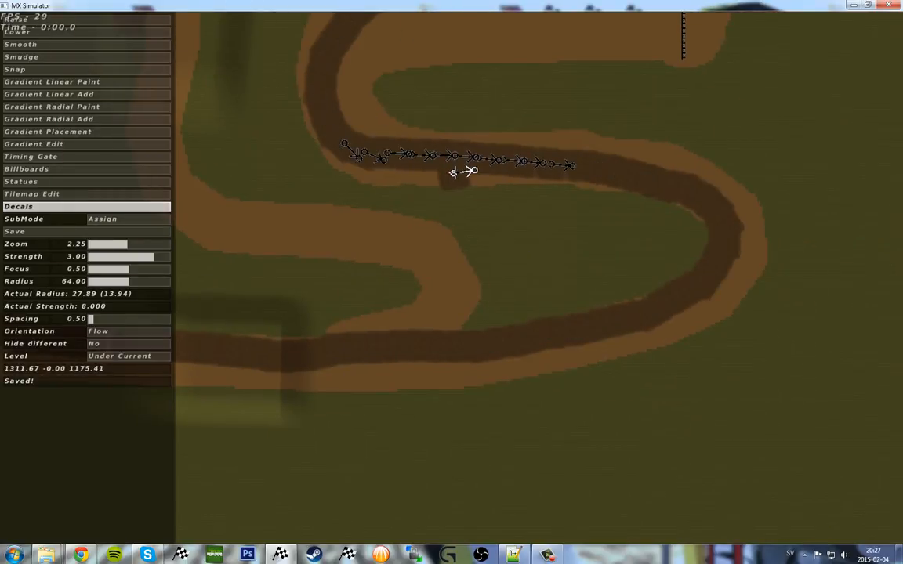
pyautogui.moveTo(510, 166)
pyautogui.mouseDown()
pyautogui.moveTo(675, 162)
pyautogui.moveTo(731, 182)
pyautogui.moveTo(747, 214)
pyautogui.moveTo(750, 272)
pyautogui.moveTo(698, 316)
pyautogui.moveTo(558, 351)
pyautogui.mouseUp()
# Step: Continue the dirt decal band along the track's lower straight, around the corner and up the outer straight
pyautogui.moveTo(559, 351)
pyautogui.mouseDown(button='right')
pyautogui.moveTo(767, 329)
pyautogui.moveTo(878, 298)
pyautogui.mouseUp(button='right')
pyautogui.moveTo(878, 299)
pyautogui.mouseDown()
pyautogui.moveTo(811, 314)
pyautogui.moveTo(616, 323)
pyautogui.mouseUp()
pyautogui.moveTo(616, 323); pyautogui.dragTo(571, 314, button='right')
pyautogui.moveTo(571, 315)
pyautogui.mouseDown()
pyautogui.moveTo(421, 294)
pyautogui.moveTo(381, 238)
pyautogui.moveTo(379, 151)
pyautogui.mouseUp()
pyautogui.moveTo(379, 151); pyautogui.dragTo(489, 394, button='right')
pyautogui.moveTo(490, 394)
pyautogui.mouseDown()
pyautogui.moveTo(470, 339)
pyautogui.moveTo(469, 222)
pyautogui.mouseUp()
pyautogui.moveTo(468, 221); pyautogui.dragTo(492, 410, button='right')
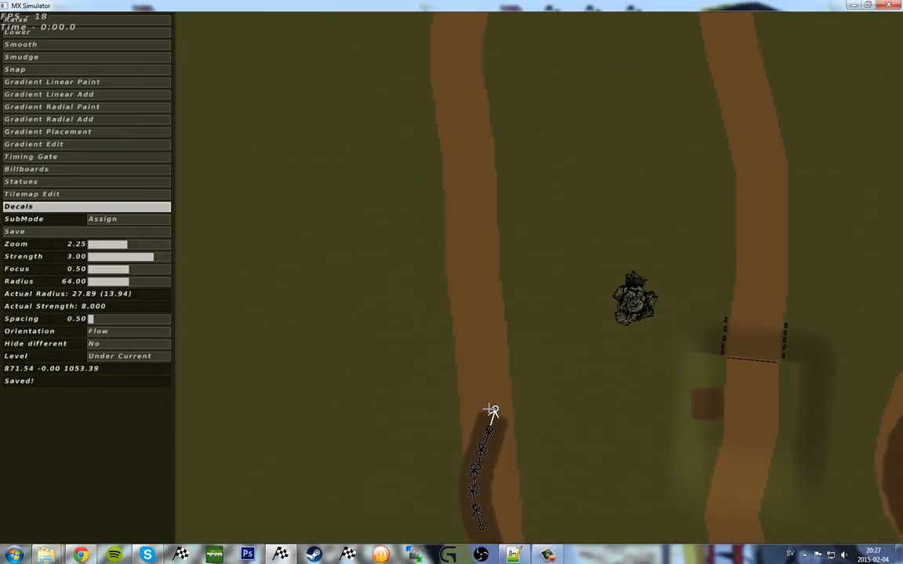
pyautogui.moveTo(494, 411)
pyautogui.mouseDown()
pyautogui.moveTo(467, 369)
pyautogui.moveTo(462, 208)
pyautogui.mouseUp()
pyautogui.moveTo(462, 208)
pyautogui.mouseDown(button='right')
pyautogui.moveTo(467, 535)
pyautogui.moveTo(460, 474)
pyautogui.mouseUp(button='right')
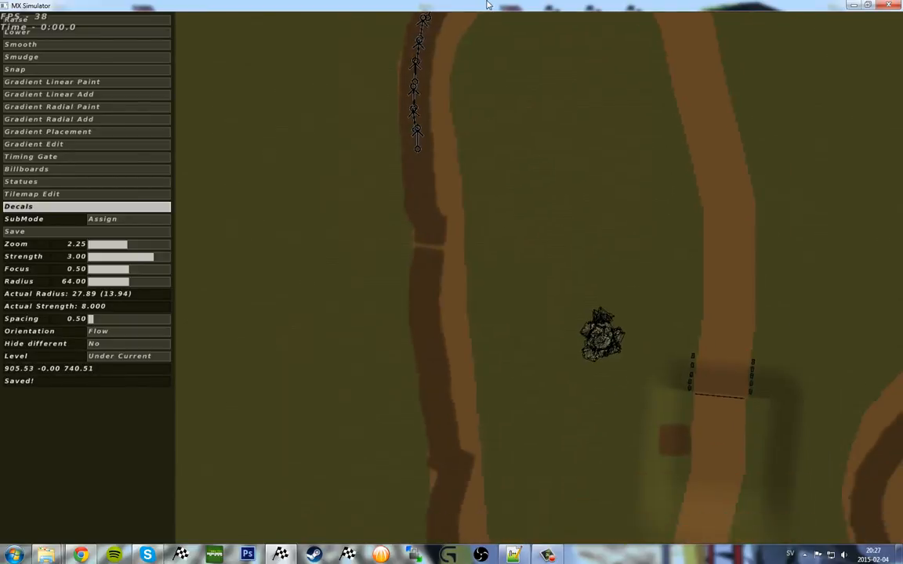
# Step: Widen the dirt band with parallel decal rows on the lower straight and fill the track between the start gate and first bend
pyautogui.moveTo(488, 4)
pyautogui.mouseDown(button='right')
pyautogui.moveTo(442, 395)
pyautogui.moveTo(478, 83)
pyautogui.moveTo(554, 167)
pyautogui.moveTo(522, 101)
pyautogui.moveTo(407, 137)
pyautogui.moveTo(620, 355)
pyautogui.mouseUp(button='right')
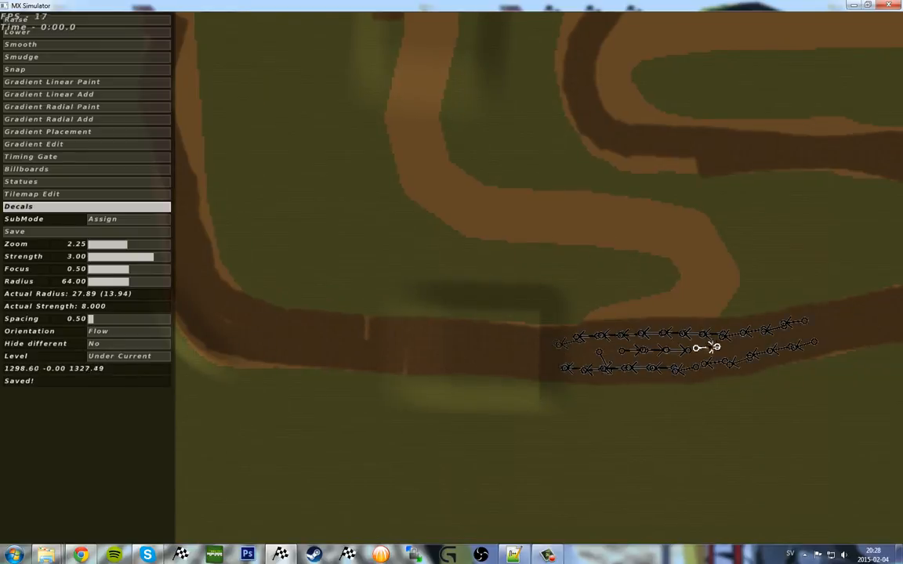
pyautogui.moveTo(353, 327); pyautogui.dragTo(529, 374, button='right')
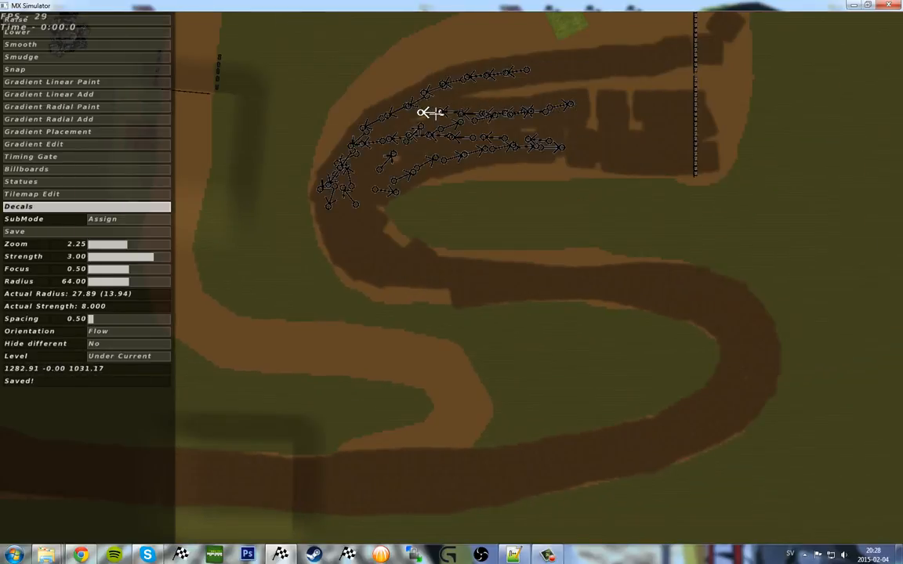
pyautogui.moveTo(650, 80); pyautogui.dragTo(717, 77)
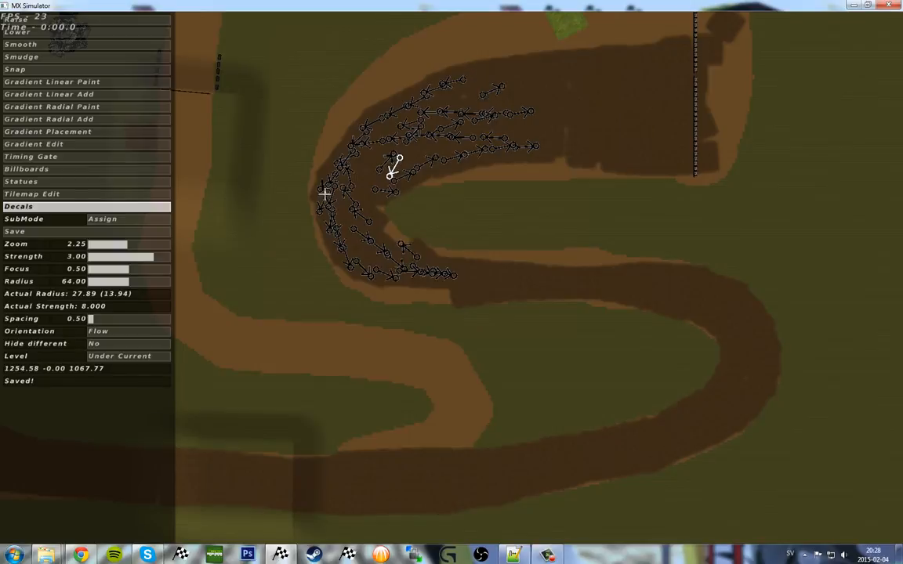
# Step: Continue the Flow dirt decal band from the outer straight across the track's upper bend
pyautogui.scroll(2, 325, 193)
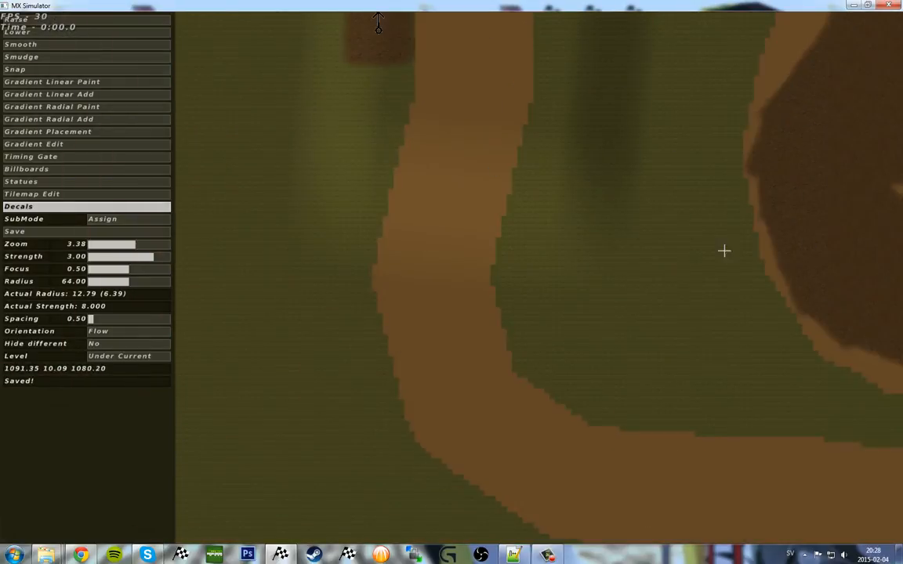
pyautogui.moveTo(197, 220); pyautogui.dragTo(597, 327, button='right')
pyautogui.moveTo(470, 102); pyautogui.dragTo(564, 467, button='right')
pyautogui.moveTo(476, 124); pyautogui.dragTo(518, 391, button='right')
pyautogui.moveTo(519, 196); pyautogui.dragTo(476, 493, button='right')
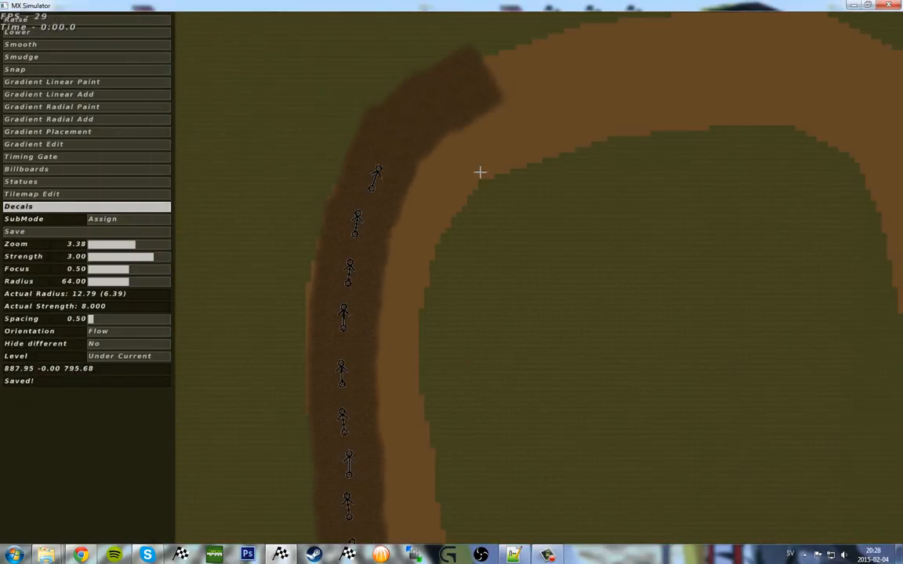
pyautogui.moveTo(480, 171); pyautogui.dragTo(363, 186, button='right')
pyautogui.moveTo(409, 81); pyautogui.dragTo(303, 106, button='right')
pyautogui.moveTo(302, 107)
pyautogui.mouseDown()
pyautogui.moveTo(308, 160)
pyautogui.moveTo(404, 139)
pyautogui.moveTo(546, 137)
pyautogui.moveTo(593, 144)
pyautogui.moveTo(679, 202)
pyautogui.mouseUp()
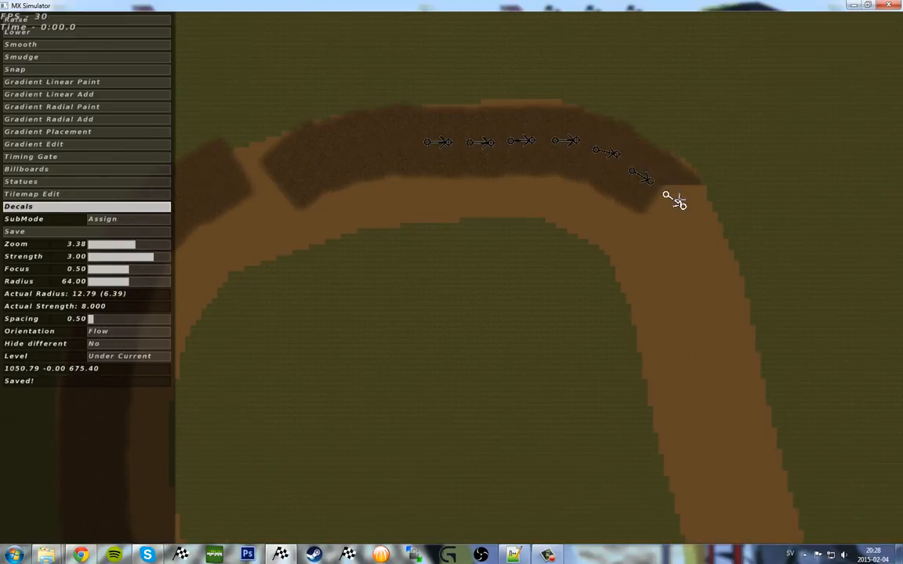
# Step: Delete the misaligned end decal and continue the dirt decals out of the upper bend onto the inner straight
pyautogui.moveTo(694, 209); pyautogui.dragTo(418, 44, button='right')
pyautogui.moveTo(417, 44); pyautogui.dragTo(419, 45)
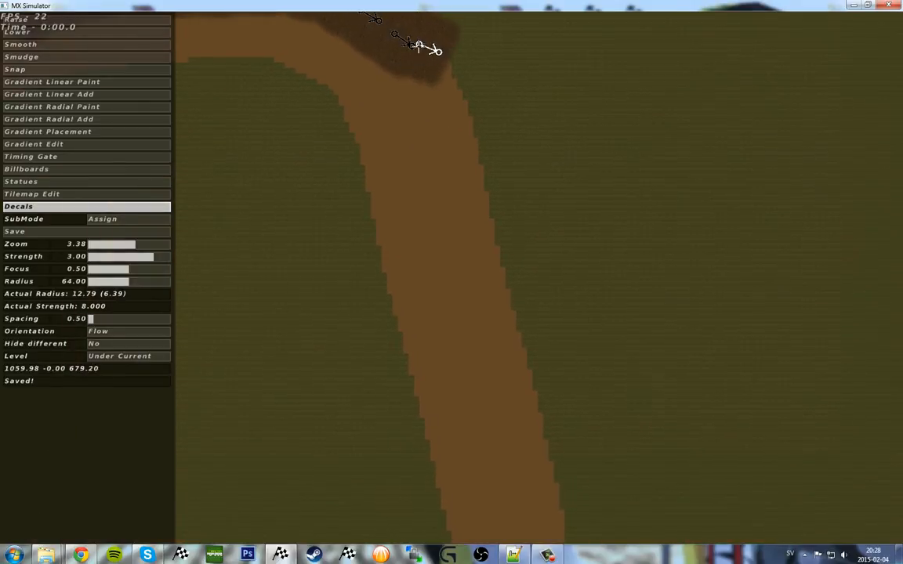
pyautogui.moveTo(420, 45); pyautogui.dragTo(414, 86, button='right')
pyautogui.press('x')
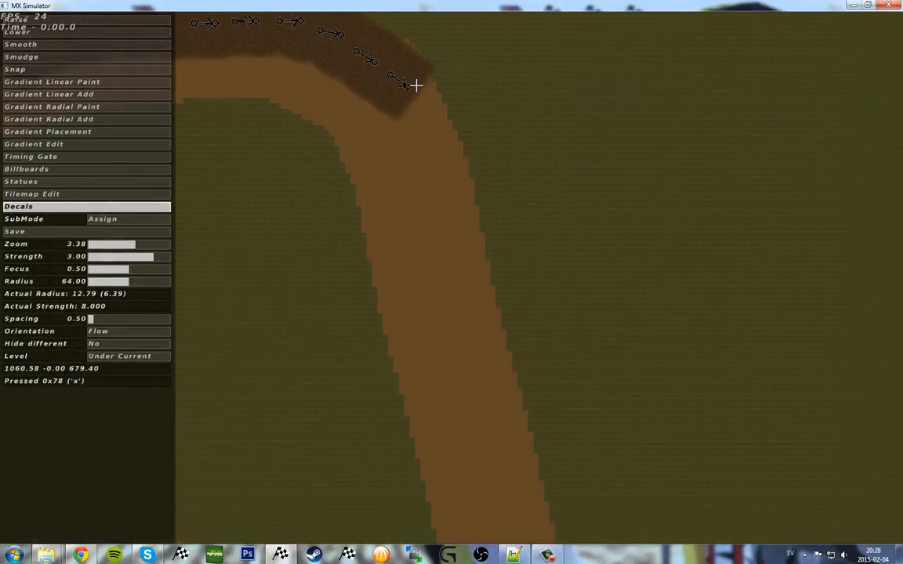
pyautogui.click(411, 109)
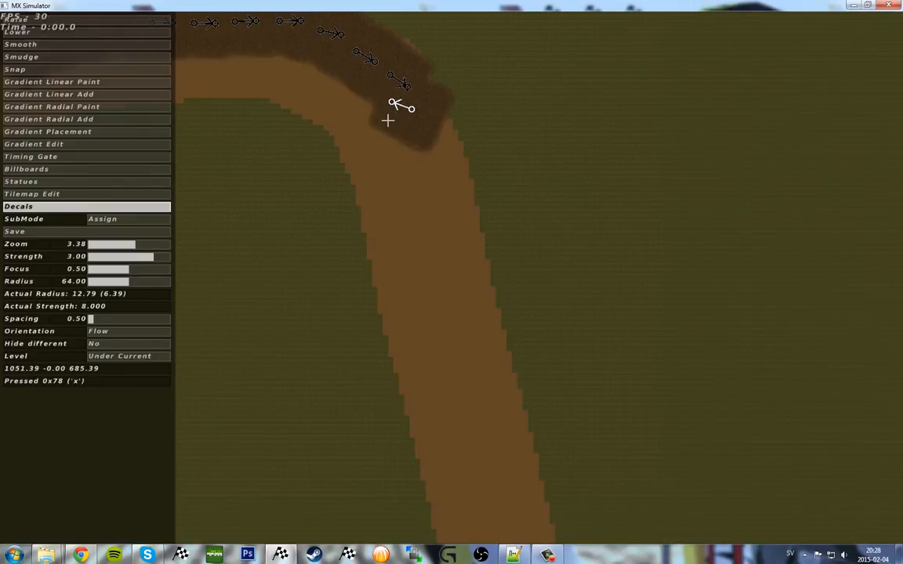
pyautogui.moveTo(387, 120); pyautogui.dragTo(441, 178)
pyautogui.click(423, 155)
pyautogui.click(436, 185)
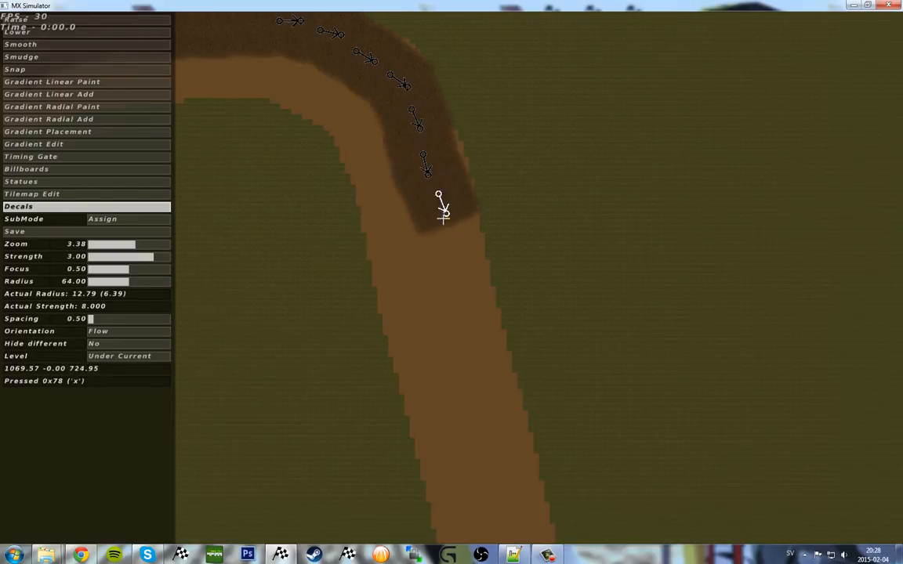
pyautogui.click(441, 232)
# Step: Place several individual dirt decals on the inner straight just before the timing gate
pyautogui.moveTo(402, 127); pyautogui.dragTo(360, 13, button='right')
pyautogui.click(488, 227)
pyautogui.press('x')
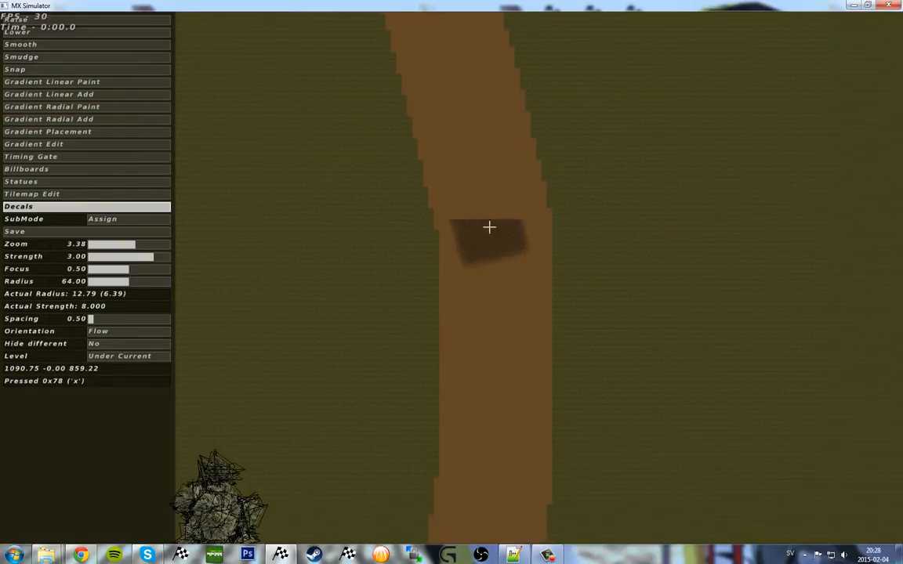
pyautogui.click(489, 228)
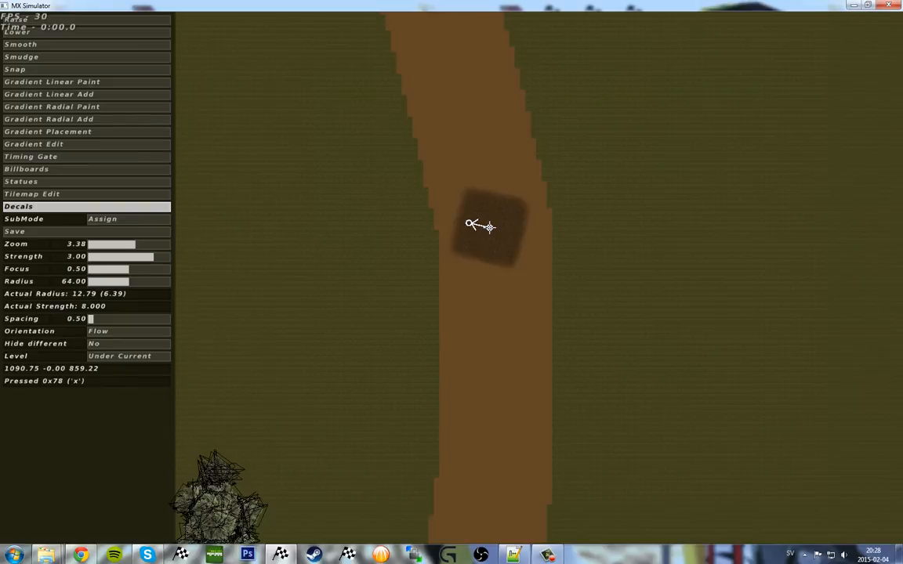
pyautogui.moveTo(463, 251); pyautogui.dragTo(492, 280)
pyautogui.click(467, 264)
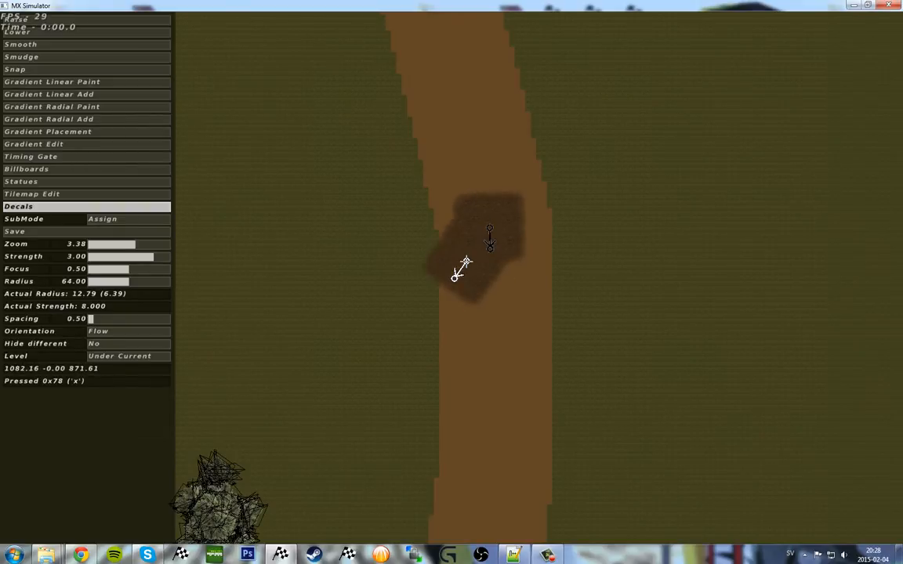
pyautogui.click(455, 277)
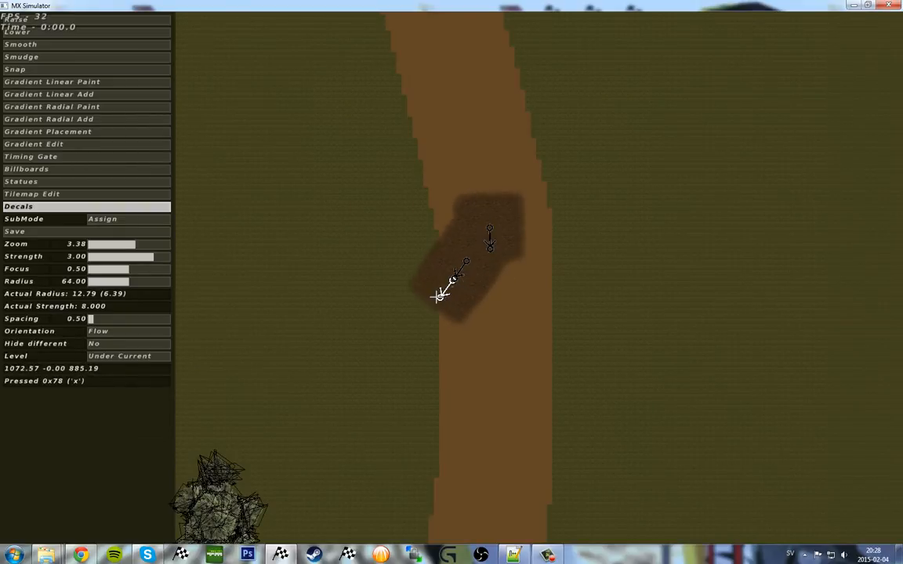
pyautogui.click(467, 308)
pyautogui.click(498, 306)
# Step: Rearrange the individual dirt decals into a block with four corners and a centre, spanning the width of the inner straight
pyautogui.moveTo(468, 299); pyautogui.dragTo(456, 207)
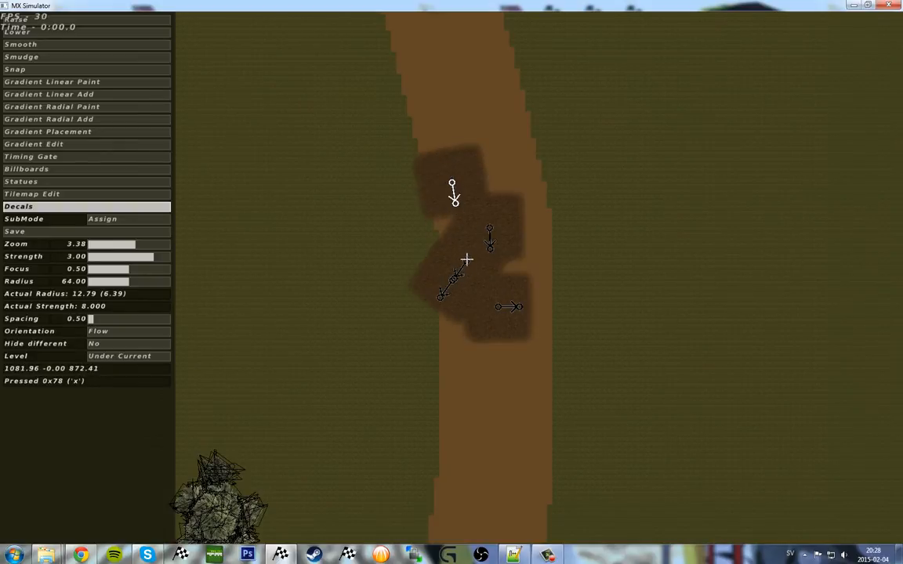
pyautogui.moveTo(467, 259); pyautogui.dragTo(462, 237)
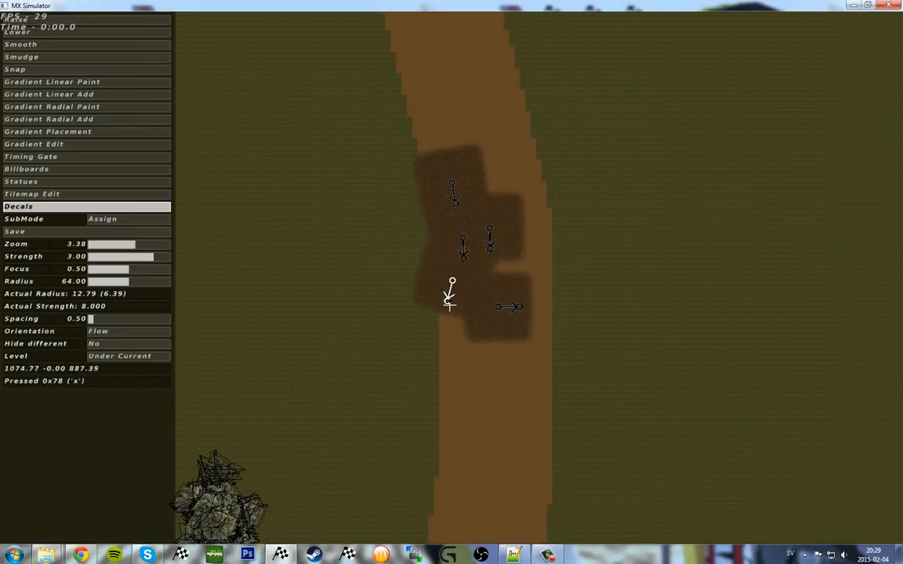
pyautogui.moveTo(453, 280); pyautogui.dragTo(513, 168)
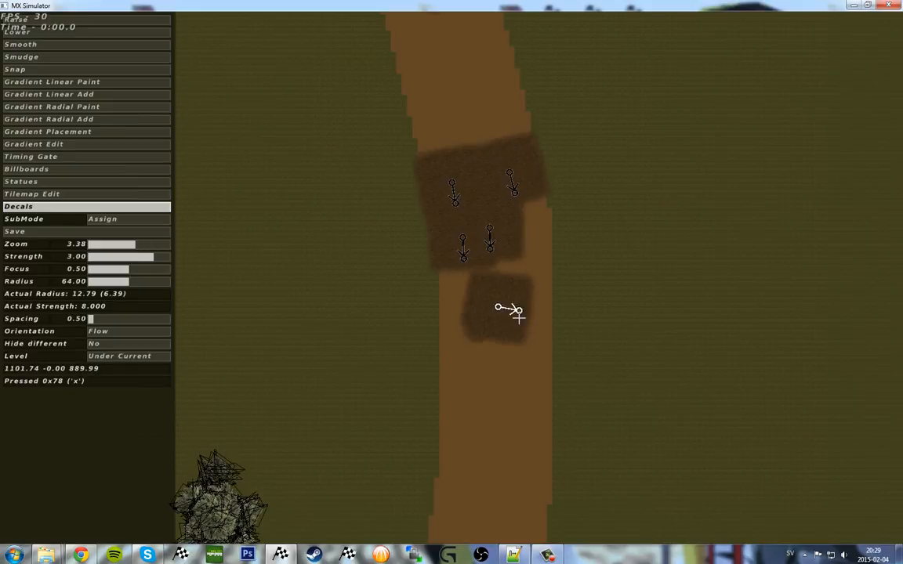
pyautogui.moveTo(519, 317); pyautogui.dragTo(513, 229)
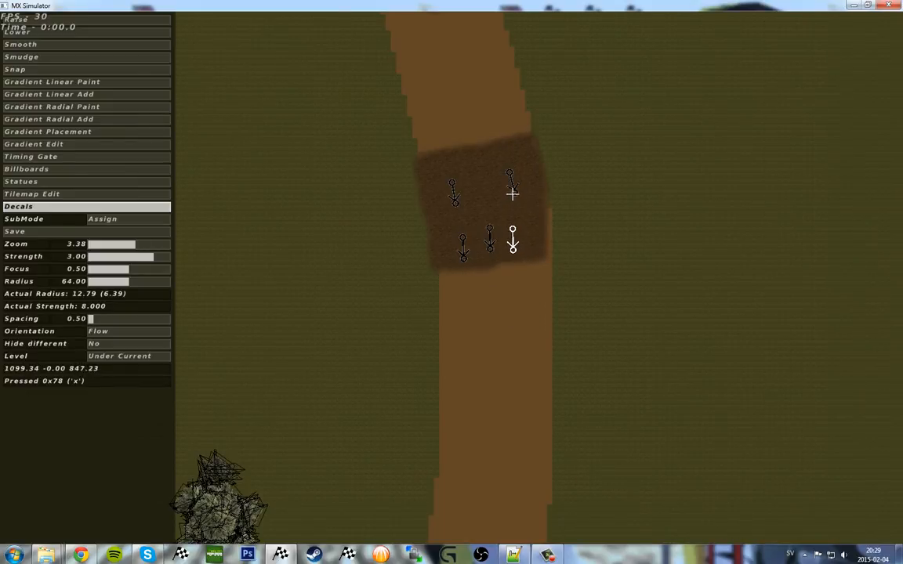
pyautogui.moveTo(510, 172); pyautogui.dragTo(506, 179)
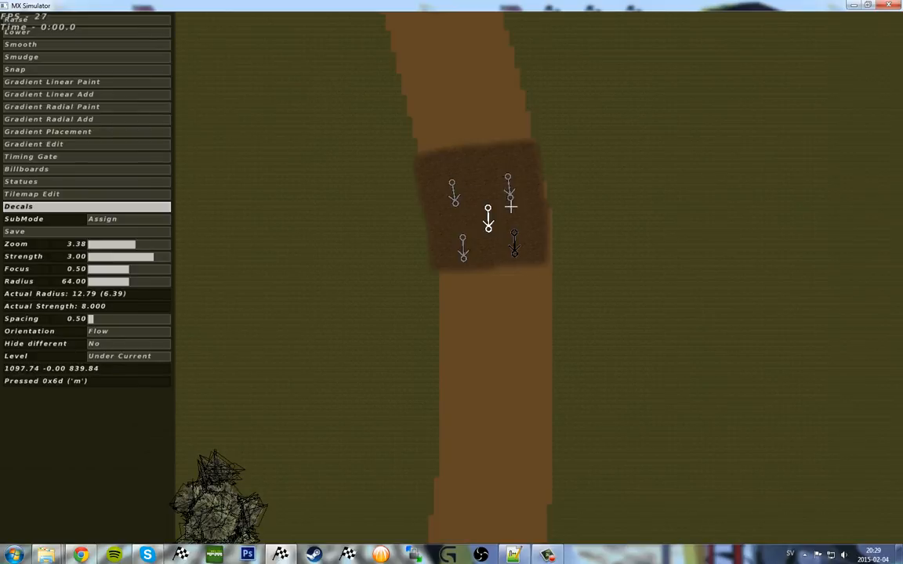
# Step: Group the five dirt decals as a multi-decal brush and lay it along the inner straight towards the timing gate
pyautogui.moveTo(535, 271); pyautogui.dragTo(505, 182, button='right')
pyautogui.click(461, 227)
pyautogui.click(466, 267)
pyautogui.click(461, 309)
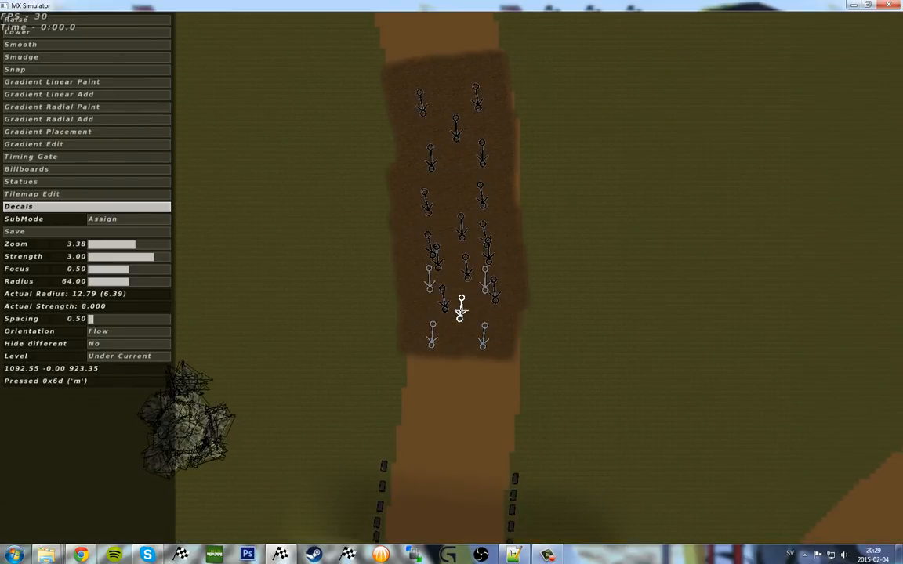
# Step: Set Spacing to 1.06 and lay the dirt decal group through the timing gate and around the bend to the lower junction
pyautogui.moveTo(461, 311); pyautogui.dragTo(459, 147, button='right')
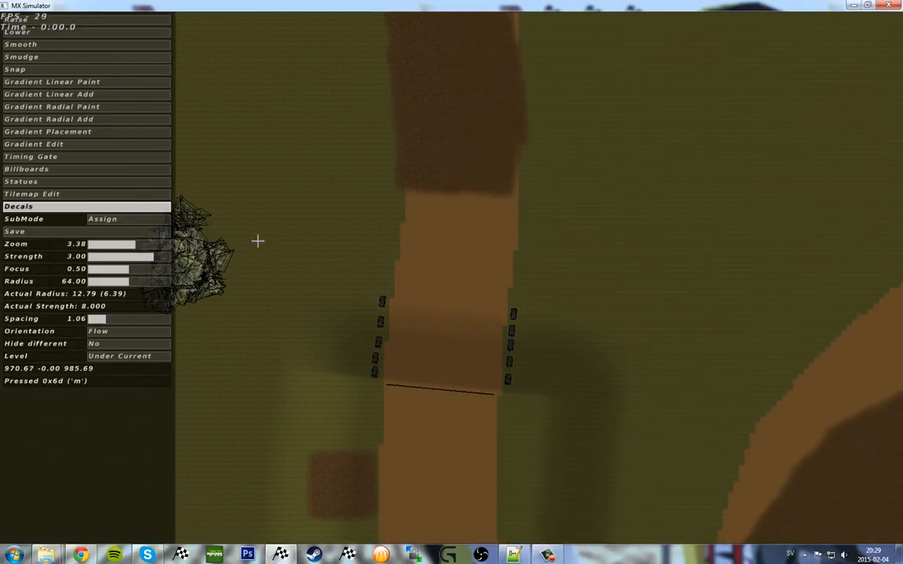
pyautogui.moveTo(460, 243); pyautogui.dragTo(464, 237)
pyautogui.click(452, 332)
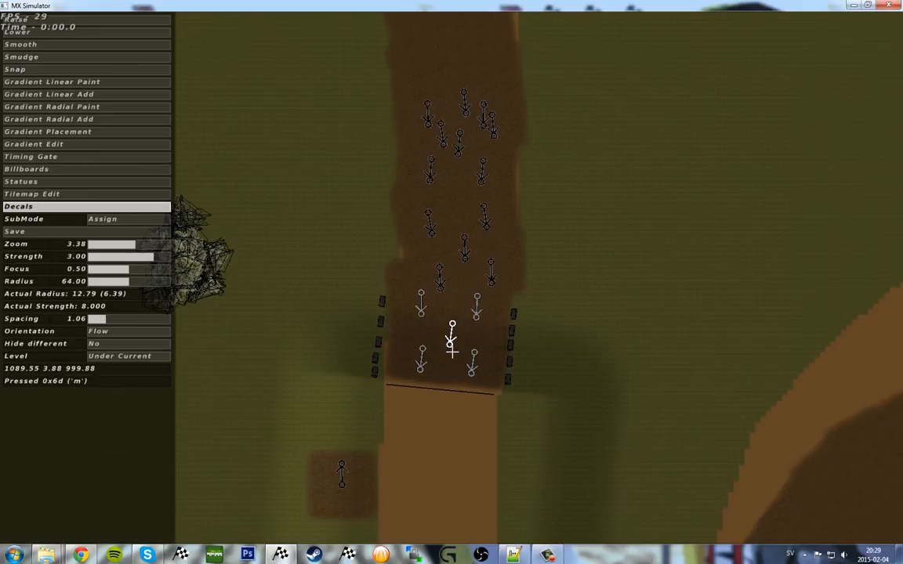
pyautogui.moveTo(452, 343); pyautogui.dragTo(478, 135, button='right')
pyautogui.click(471, 206)
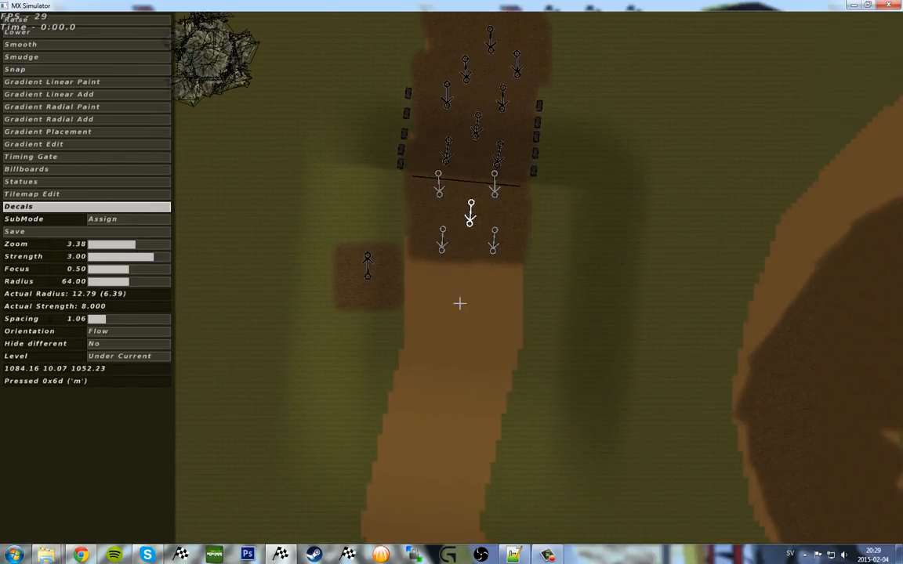
pyautogui.moveTo(459, 360); pyautogui.dragTo(438, 184, button='right')
pyautogui.click(439, 183)
pyautogui.moveTo(473, 244)
pyautogui.mouseDown()
pyautogui.moveTo(514, 299)
pyautogui.moveTo(584, 332)
pyautogui.mouseUp()
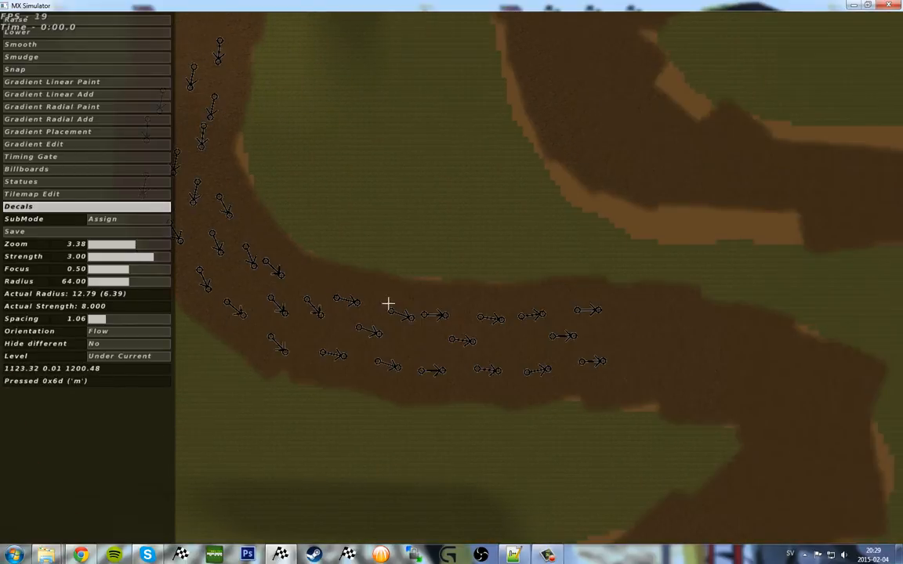
# Step: Release the decal group, set Spacing to 0.56, and delete the stray dirt decal beside the timing gate
pyautogui.moveTo(387, 303); pyautogui.dragTo(579, 341, button='right')
pyautogui.moveTo(348, 118); pyautogui.dragTo(356, 325, button='right')
pyautogui.moveTo(397, 104); pyautogui.dragTo(417, 246, button='right')
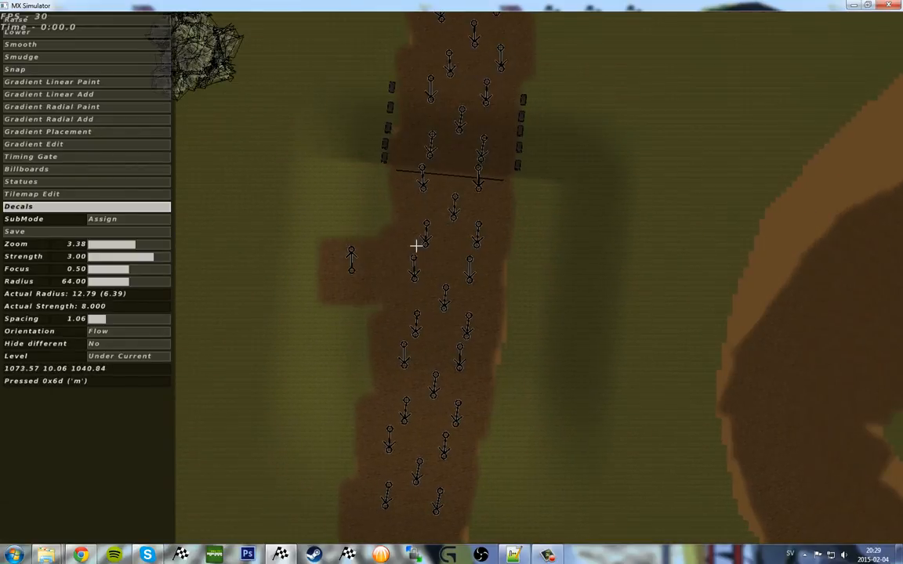
pyautogui.press('m')
pyautogui.moveTo(430, 304); pyautogui.dragTo(422, 529, button='right')
pyautogui.moveTo(479, 99); pyautogui.dragTo(536, 373, button='right')
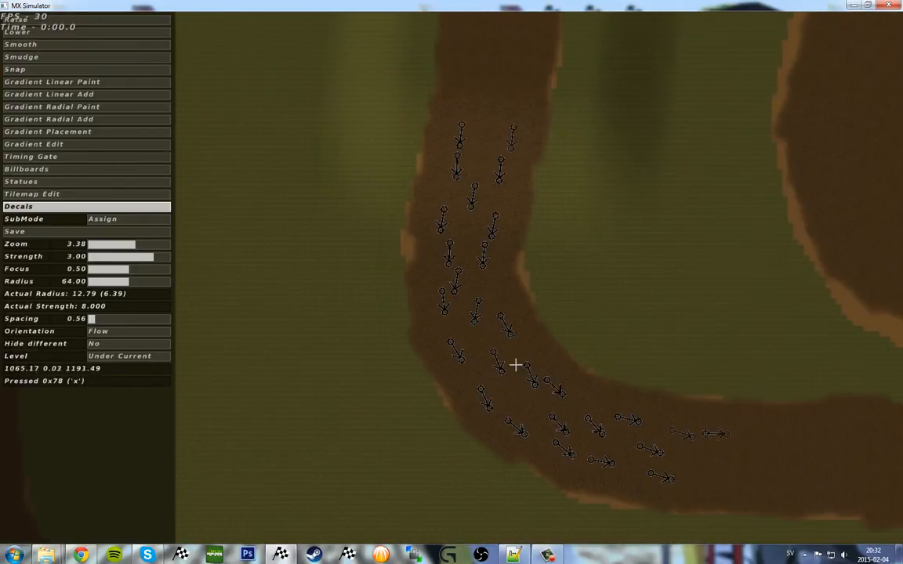
# Step: Turn Hide different on and shift one grass decal away from the start area onto the open grass
pyautogui.scroll(-20, 125, 244)
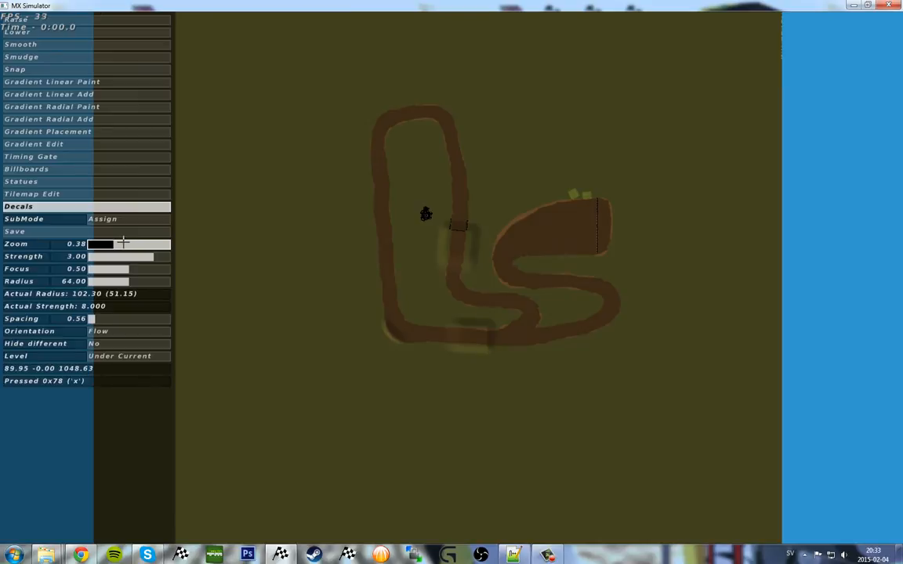
pyautogui.moveTo(450, 177); pyautogui.dragTo(391, 216, button='right')
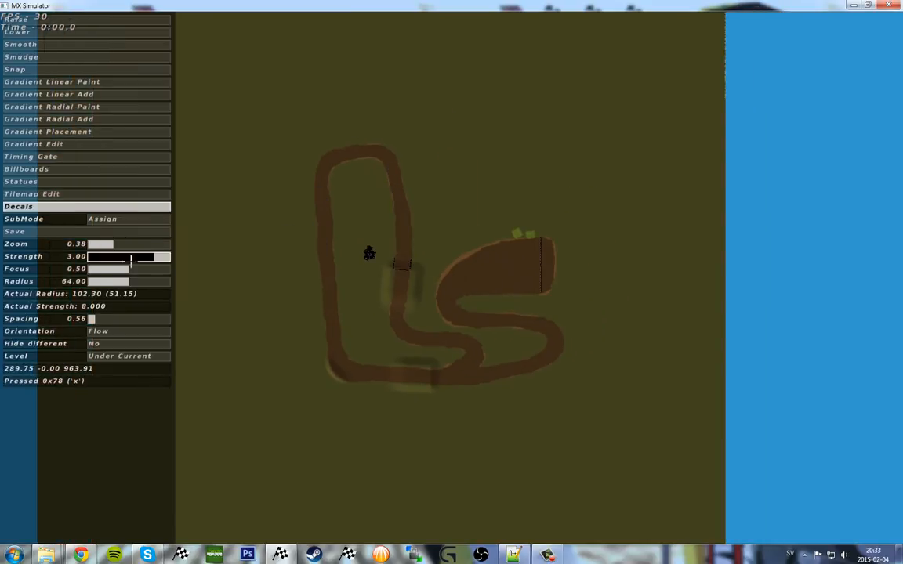
pyautogui.scroll(5, 118, 243)
pyautogui.hotkey('shift', 'x')
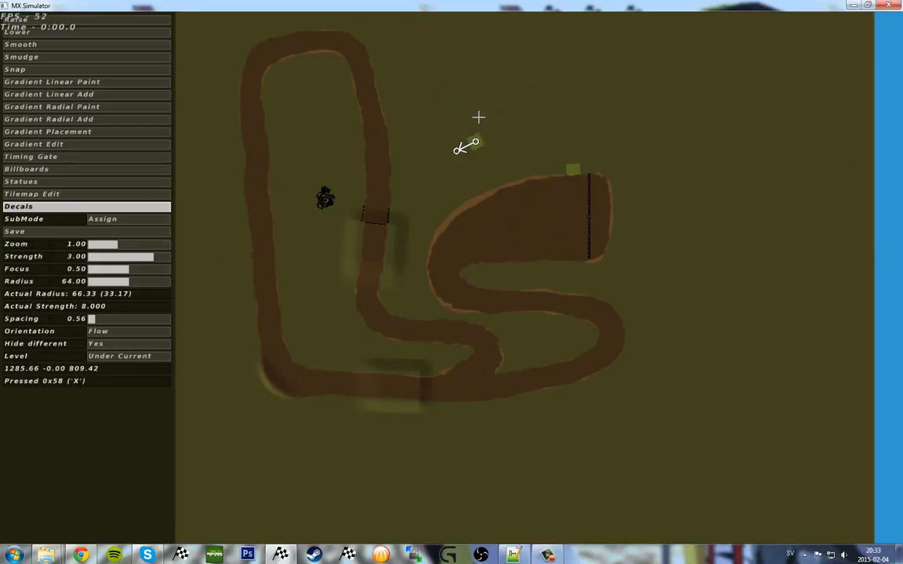
# Step: Turn Hide different off, set Level to Bottom, and lay a wide band of grass decals underneath the inner straight
pyautogui.click(116, 344)
pyautogui.click(115, 356)
pyautogui.click(115, 356)
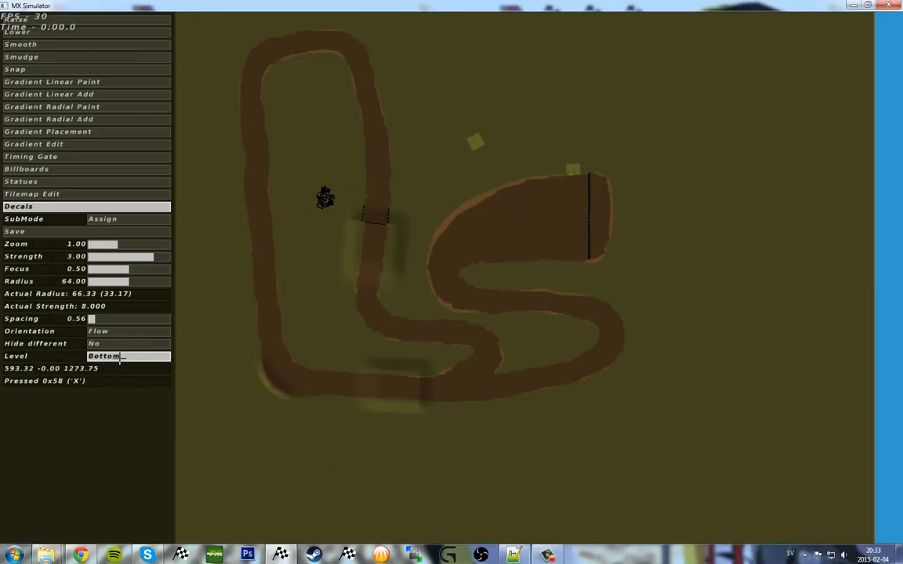
pyautogui.moveTo(466, 146)
pyautogui.mouseDown()
pyautogui.moveTo(355, 144)
pyautogui.moveTo(379, 152)
pyautogui.moveTo(378, 161)
pyautogui.moveTo(347, 154)
pyautogui.moveTo(466, 142)
pyautogui.mouseUp()
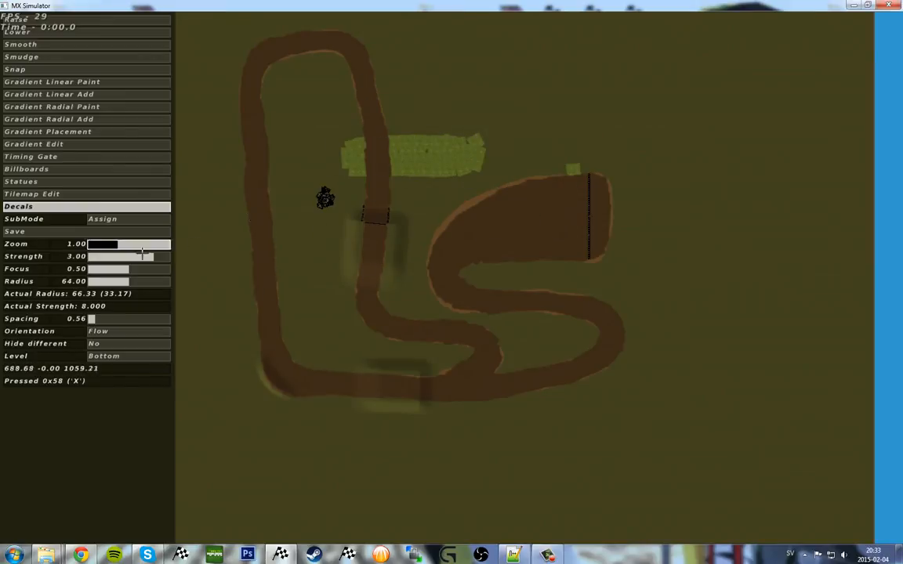
# Step: Turn Hide different on and delete the band of grass decals around the inner straight
pyautogui.click(108, 344)
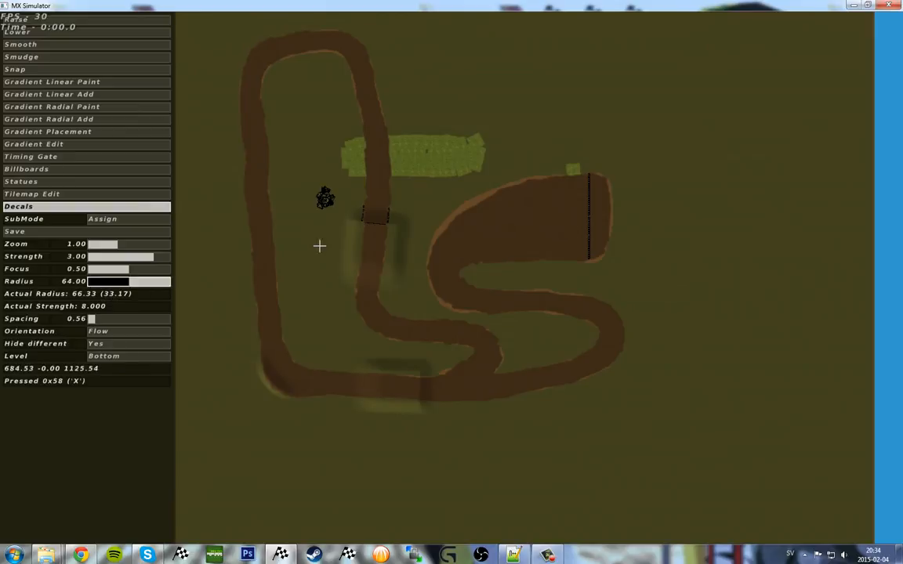
pyautogui.press('x')
pyautogui.press('x')
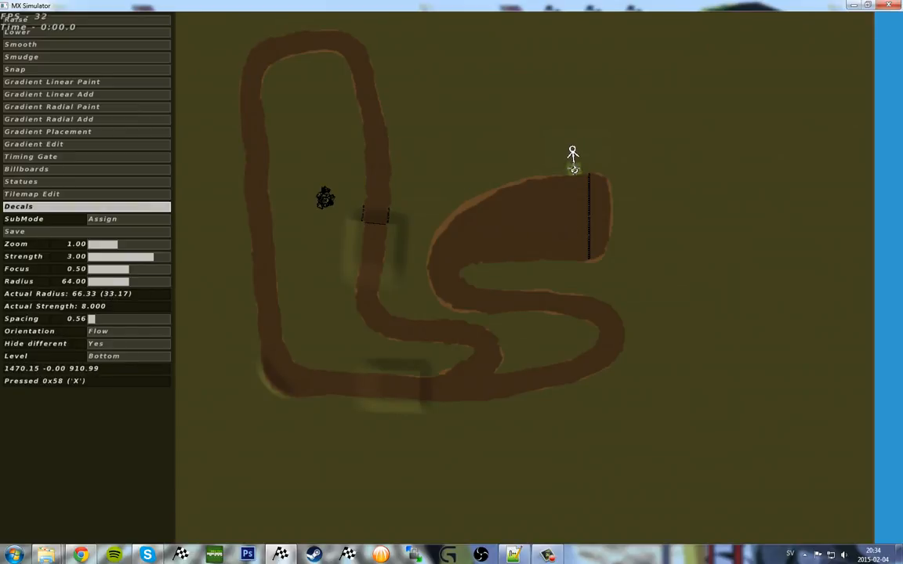
# Step: Put two grass decals side by side on the grass above the first bend and save the decals
pyautogui.moveTo(573, 167); pyautogui.dragTo(529, 154)
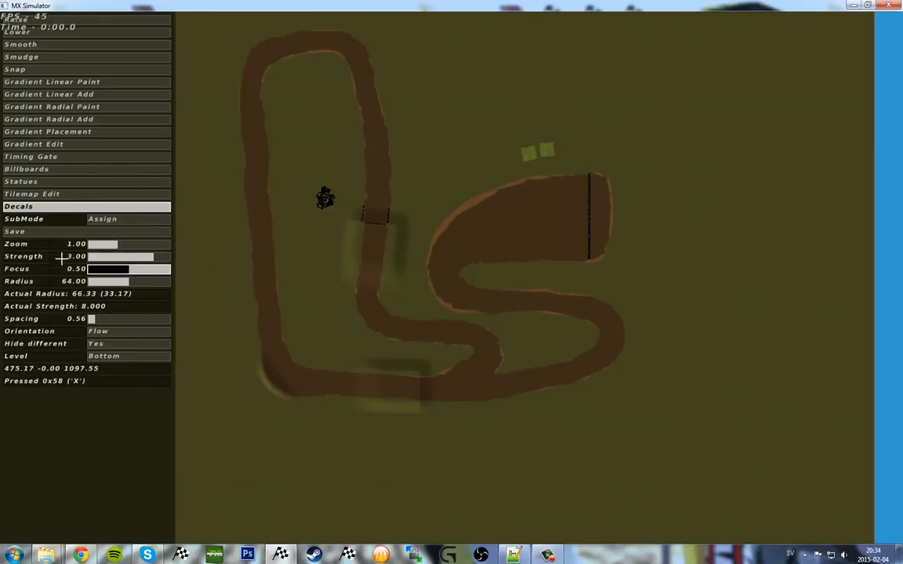
pyautogui.click(33, 231)
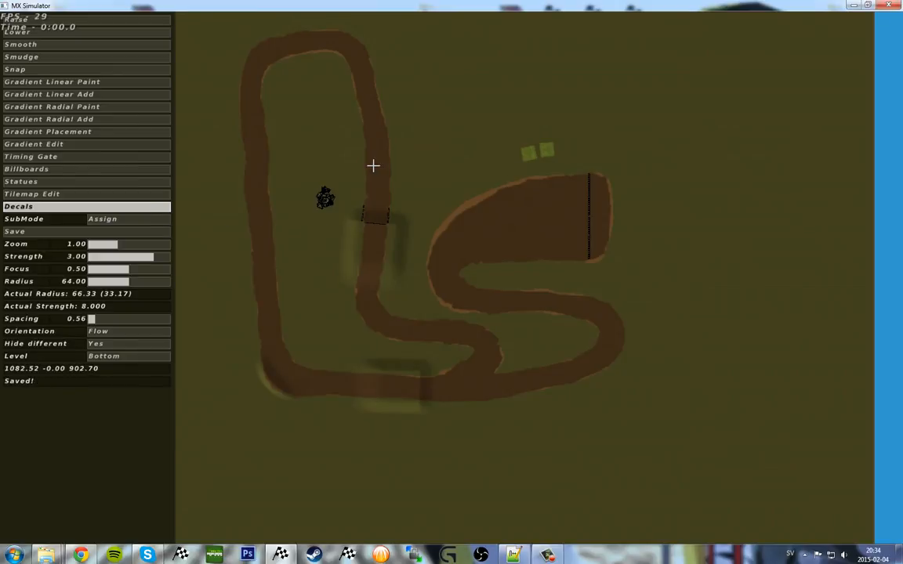
# Step: Switch to Notepad++, reload the modified decals file, and check its entries from the last line up to the first
pyautogui.press('Escape')
pyautogui.click(285, 282)
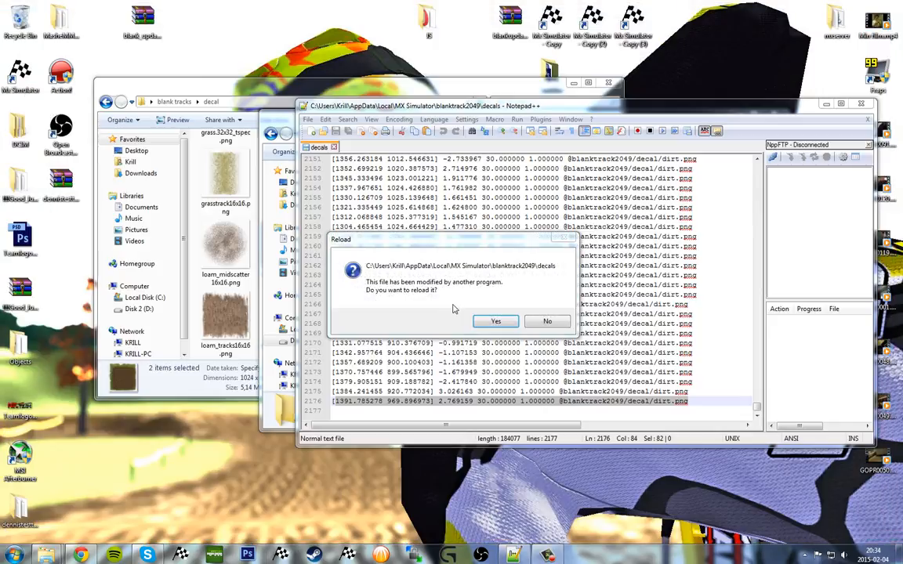
pyautogui.press('Return')
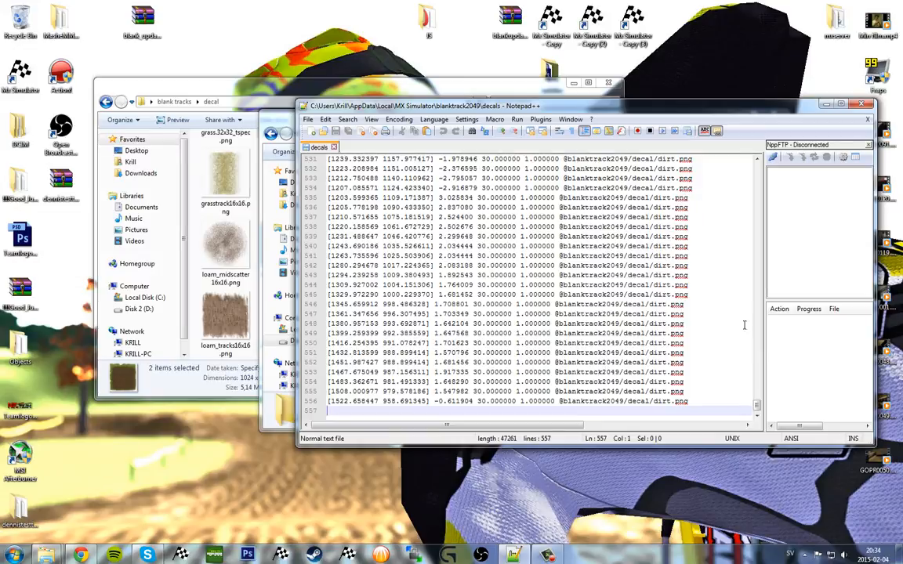
pyautogui.moveTo(757, 408); pyautogui.dragTo(758, 166)
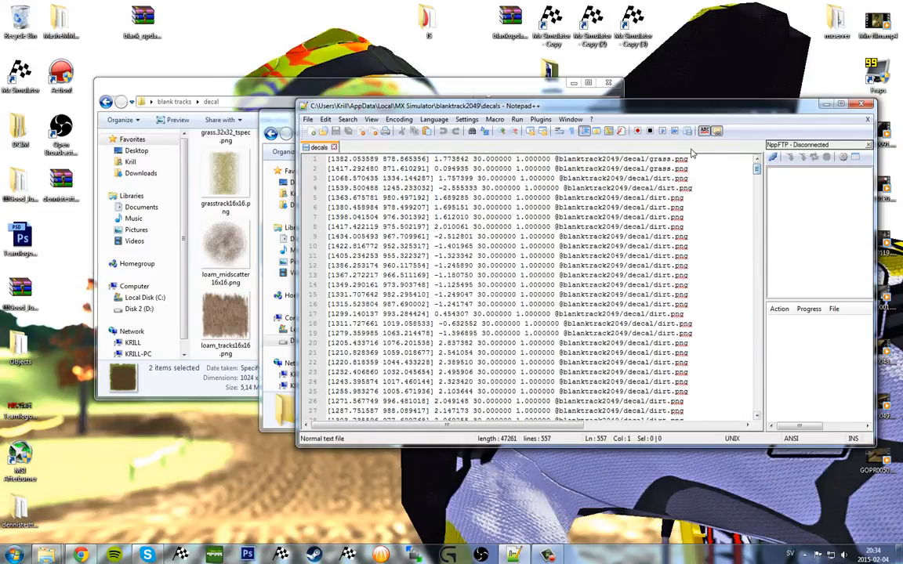
# Step: Set the size value of the first grass decal entry in the decals file to 100
pyautogui.moveTo(702, 158); pyautogui.dragTo(373, 149)
pyautogui.click(479, 157)
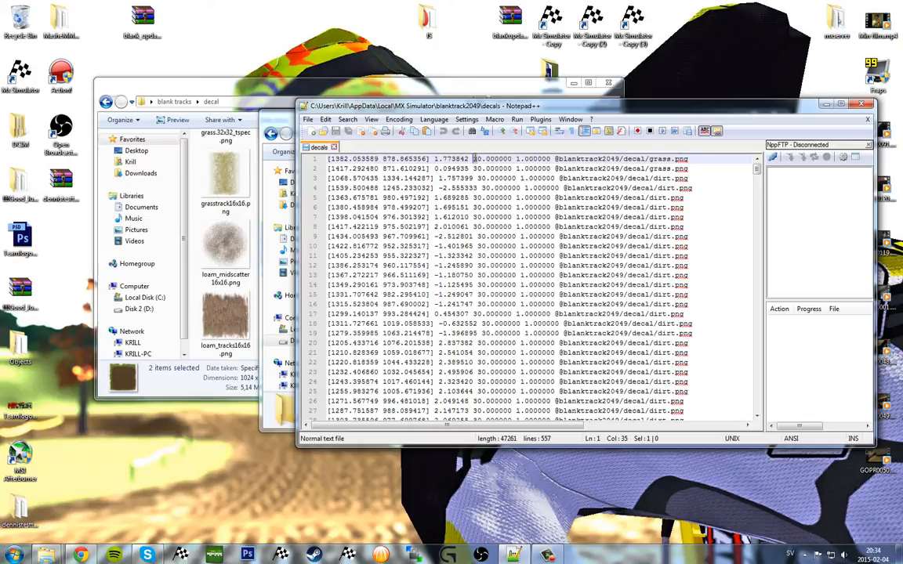
pyautogui.write('10')
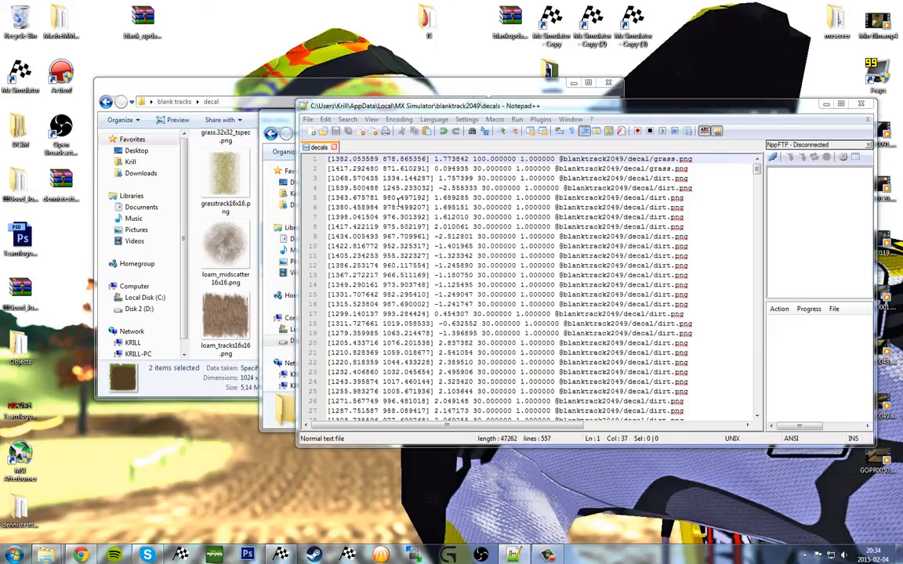
# Step: Switch to MX Simulator and activate the Decals editing mode
pyautogui.hotkey('alt', 'Tab')
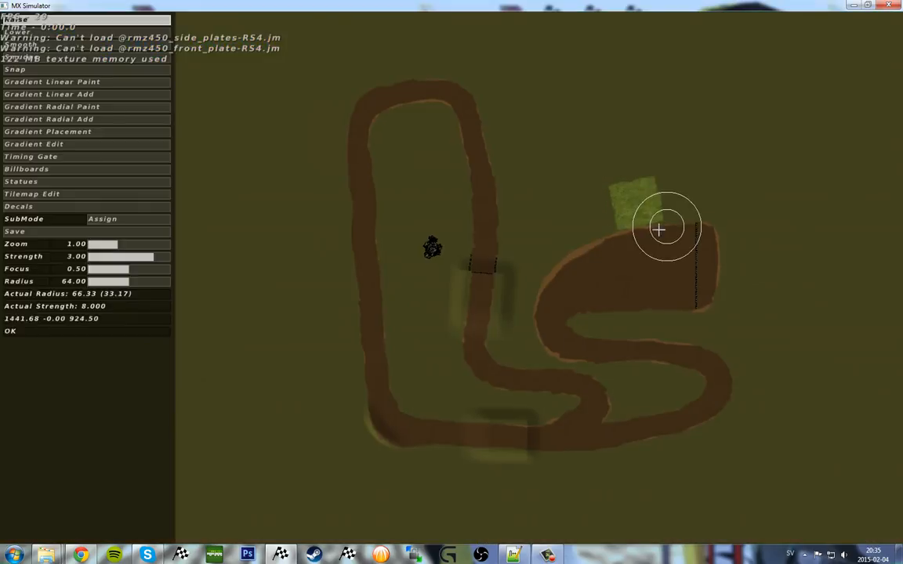
pyautogui.click(51, 131)
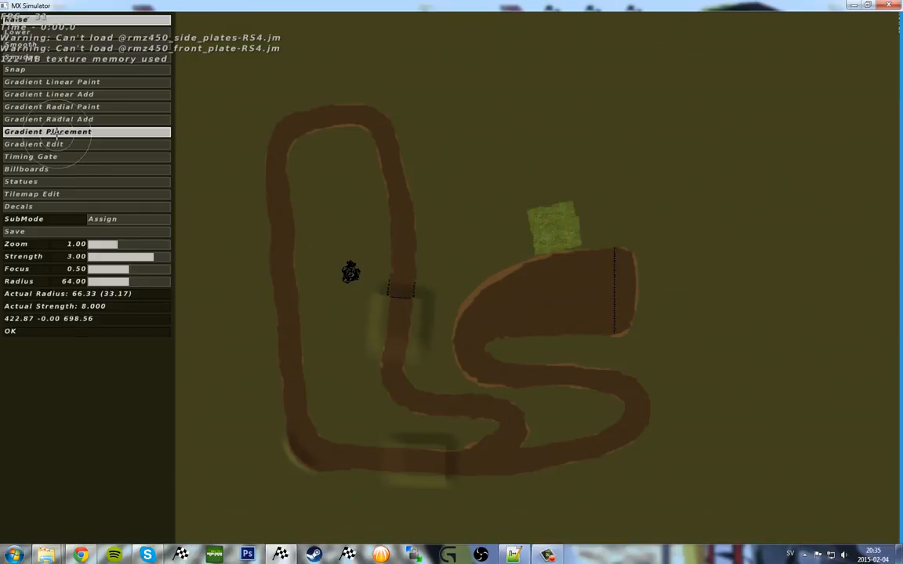
pyautogui.click(73, 144)
pyautogui.click(47, 207)
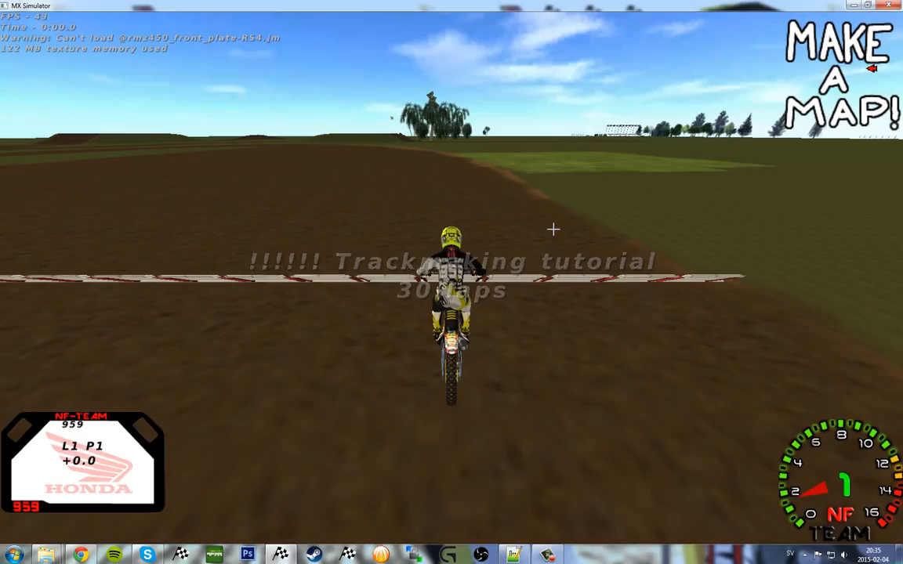
# Step: Ride the bike off the start straight onto the enlarged grass decal to examine its texture up close
pyautogui.press('Up')
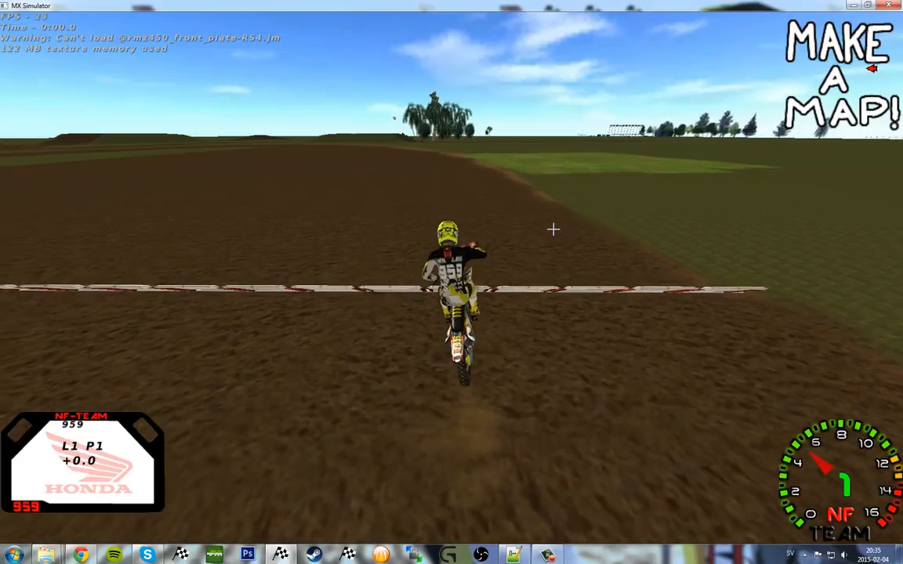
pyautogui.press('Right')
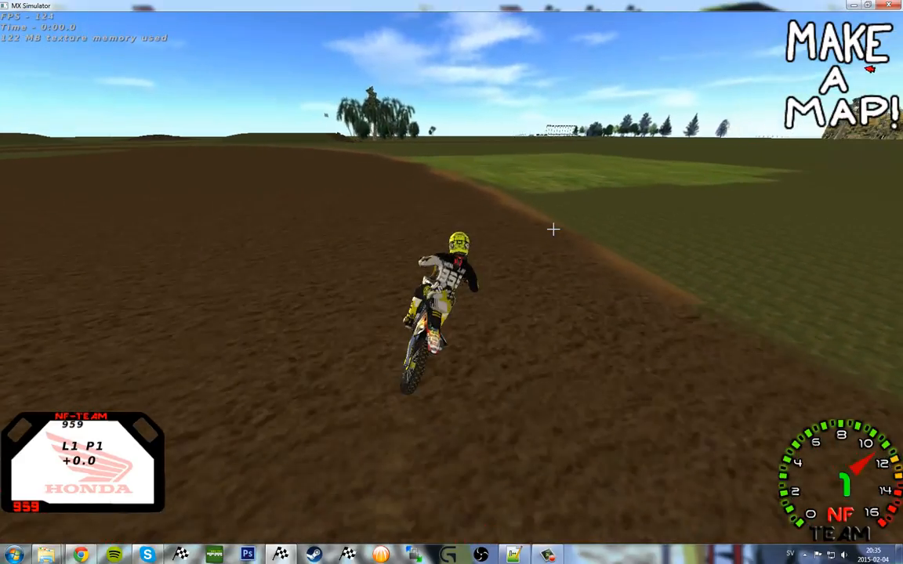
pyautogui.press('Right')
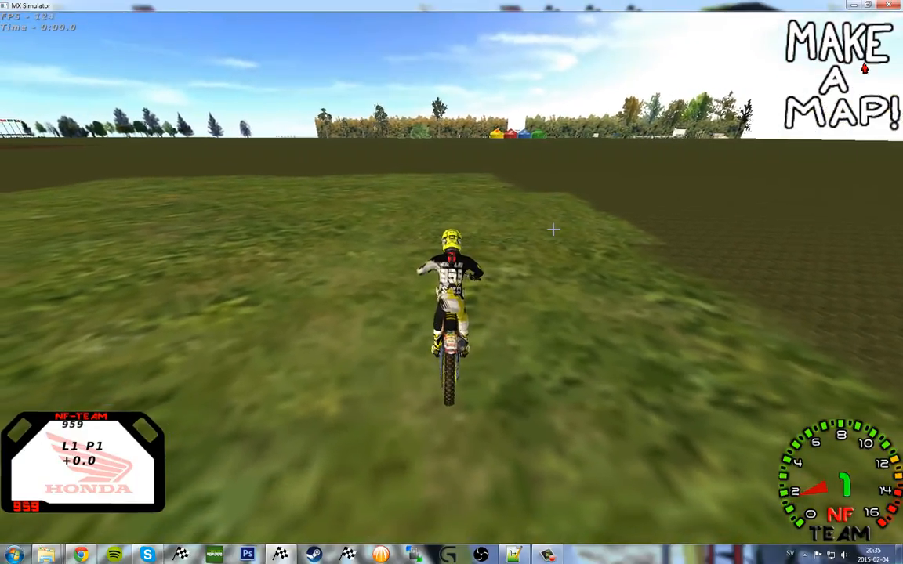
# Step: Move the small grass decal out beside the enlarged one and ride over both to compare their textures
pyautogui.press('e')
pyautogui.press('e')
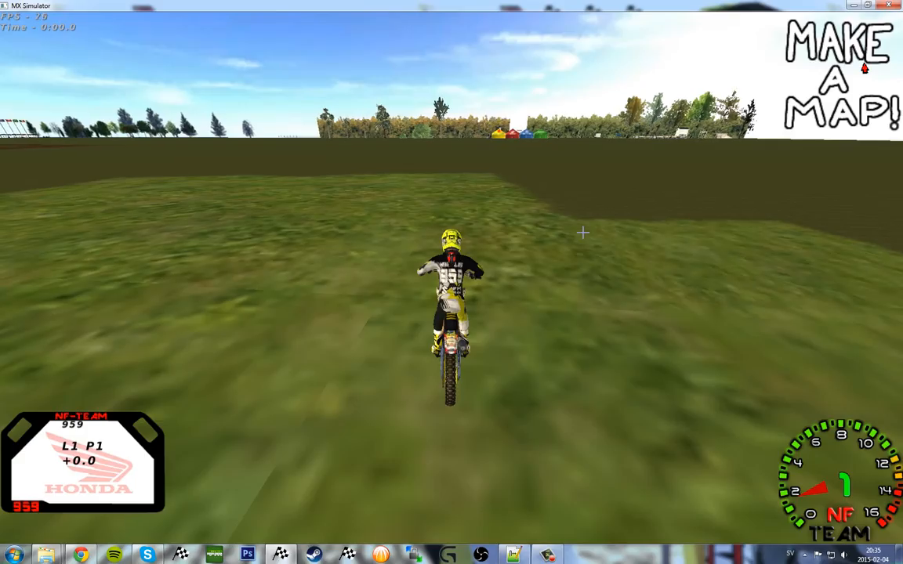
pyautogui.press('Up')
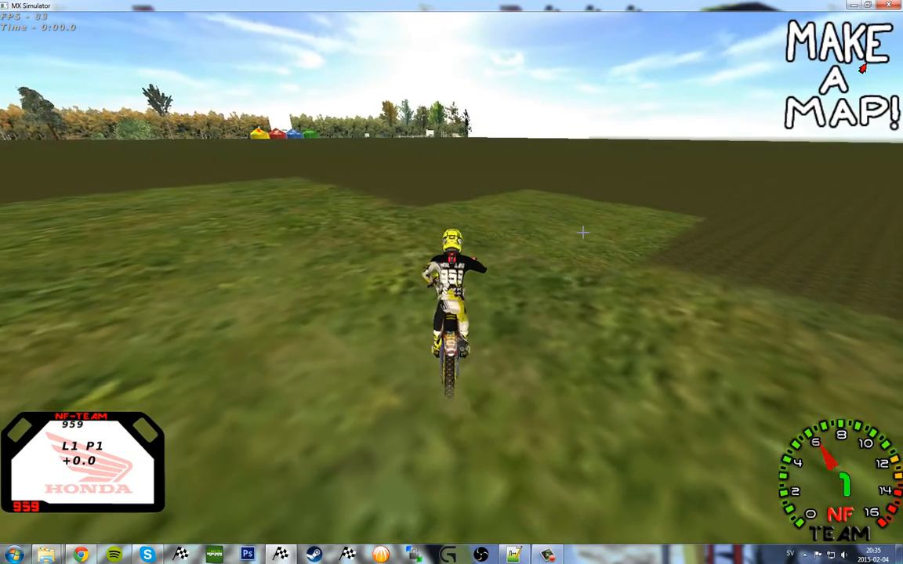
pyautogui.press('Left')
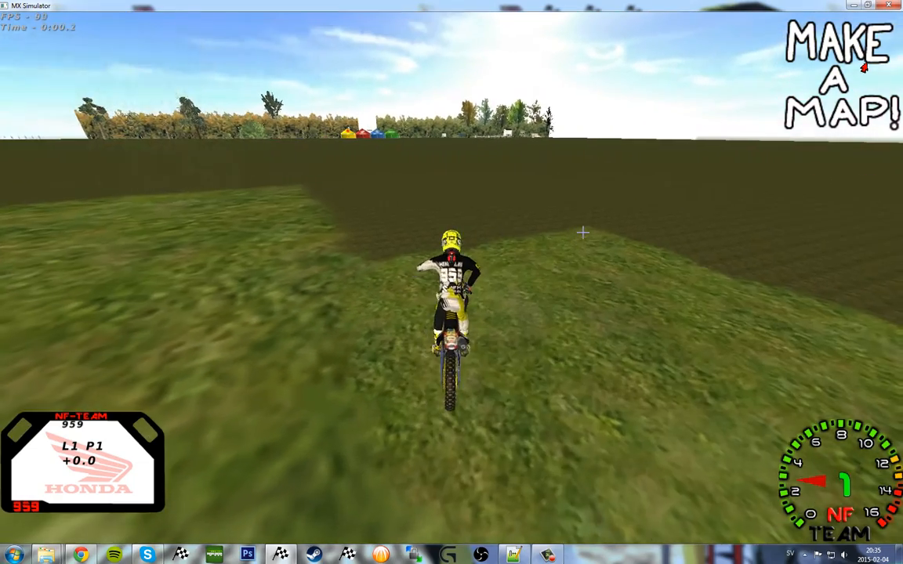
pyautogui.press('Left')
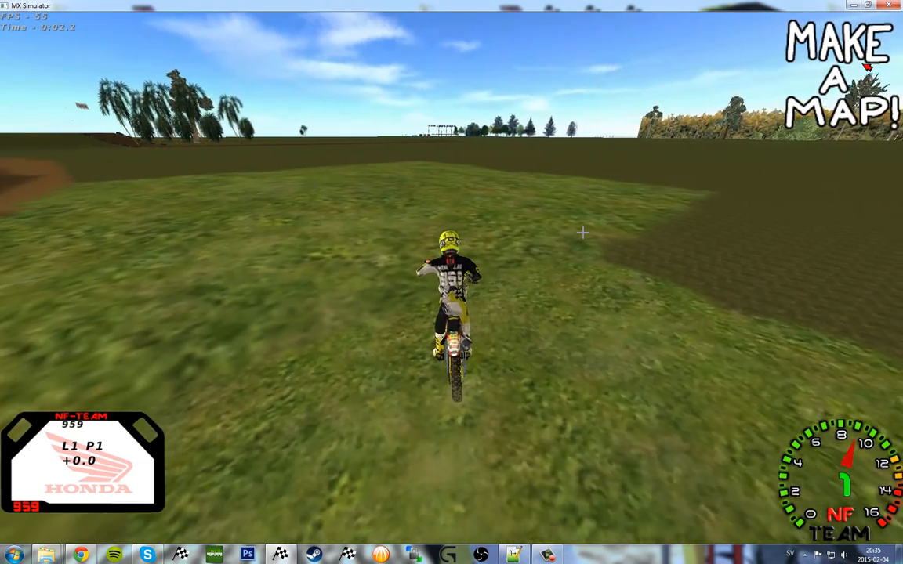
pyautogui.press('Left')
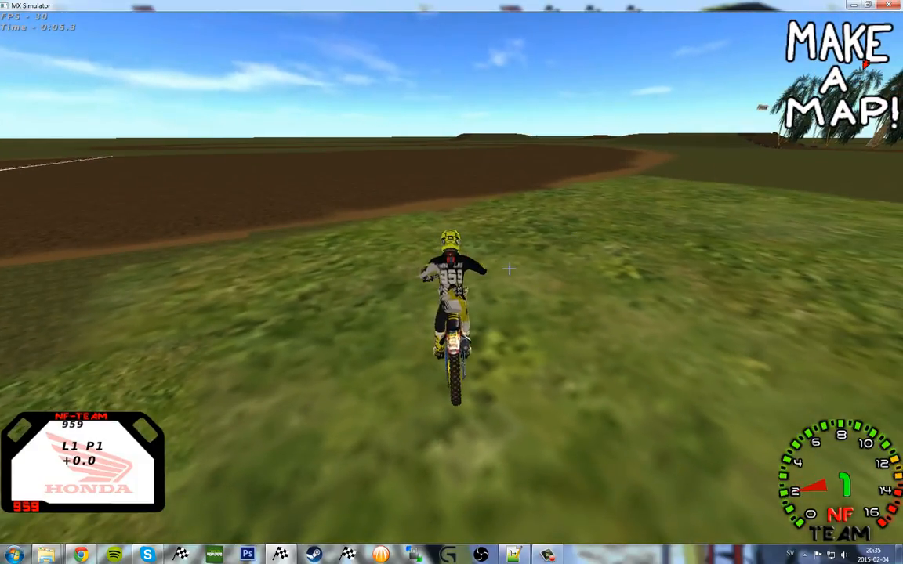
pyautogui.press('c')
pyautogui.press('c')
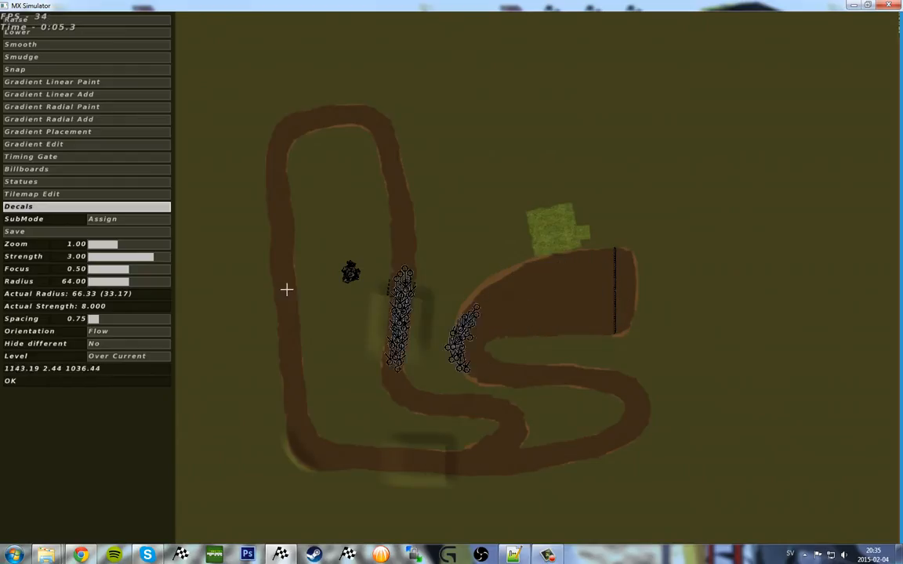
# Step: Switch to Chrome, open mxsimtools.storkenmxs.com, and set the terrain size to 2049 pixels
pyautogui.click(80, 555)
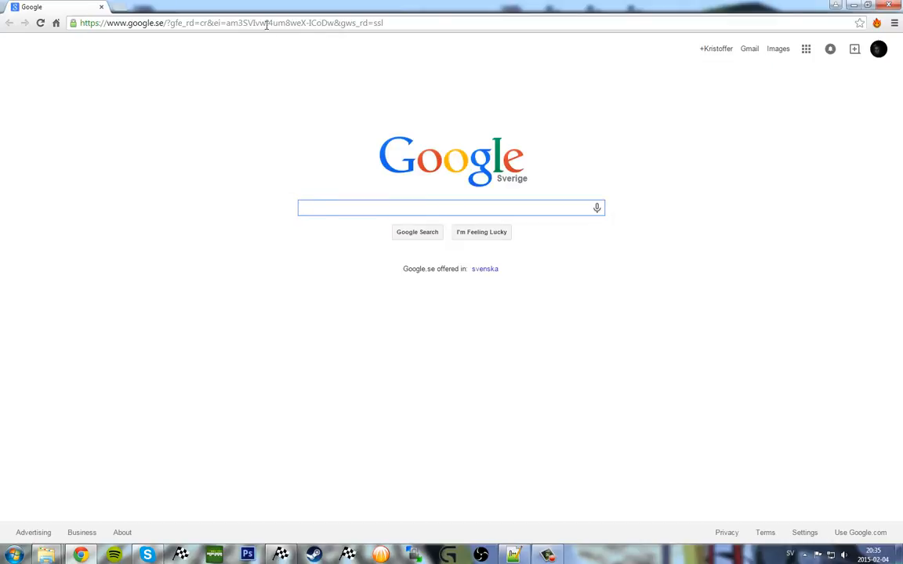
pyautogui.click(265, 24)
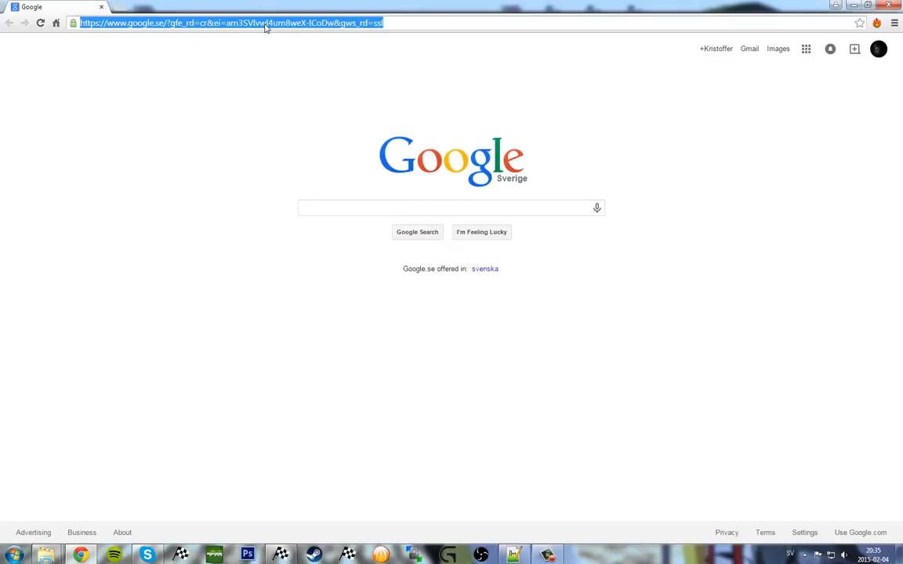
pyautogui.write('mxsimtoo')
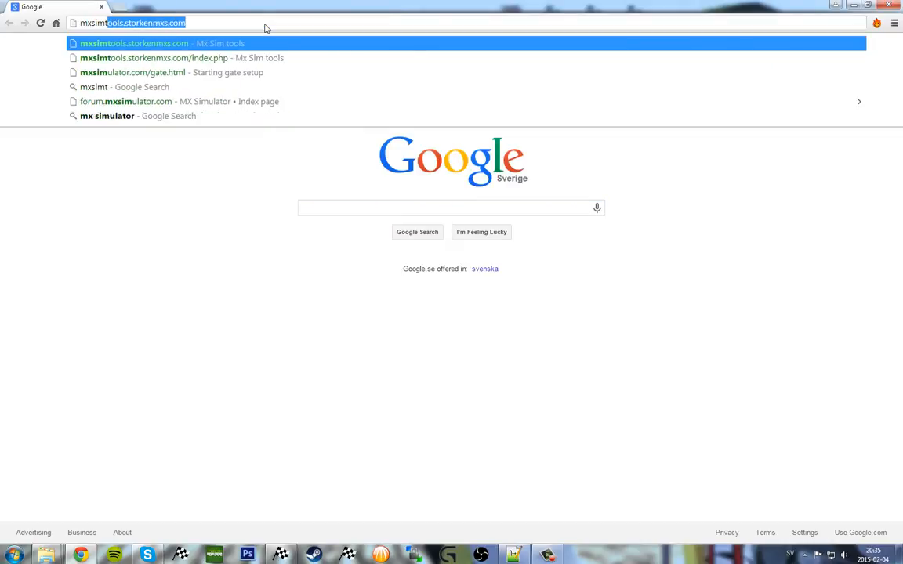
pyautogui.write('ls.storkenm')
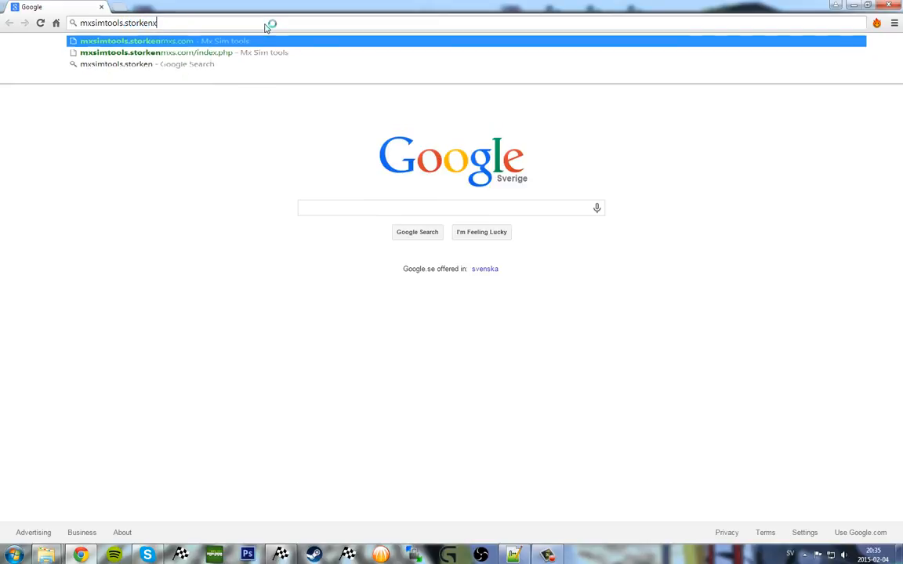
pyautogui.write('xs.c')
pyautogui.press('Return')
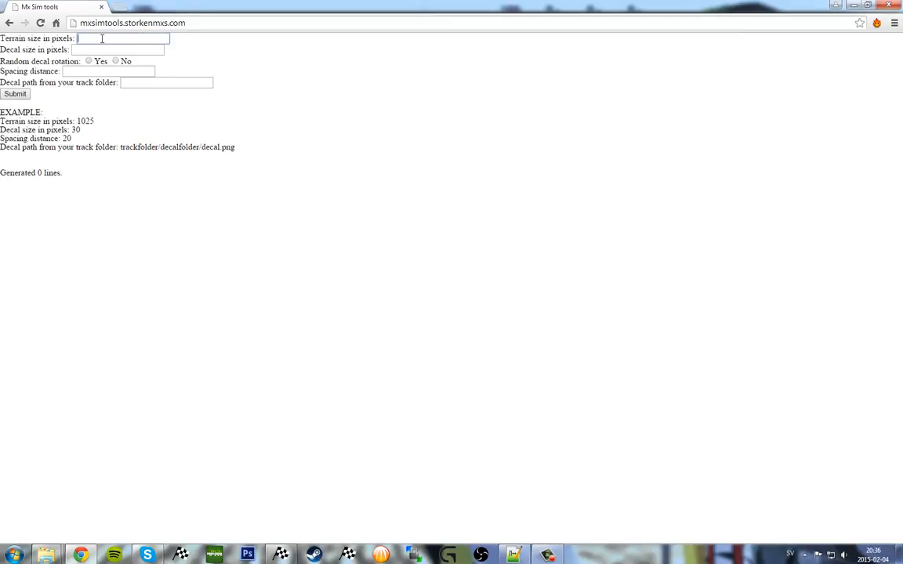
pyautogui.write('2049')
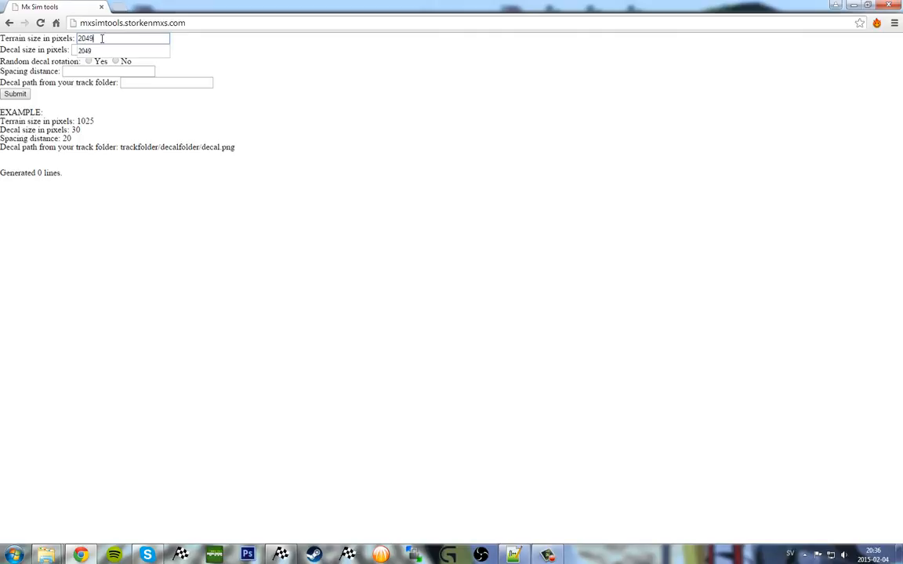
pyautogui.press('Tab')
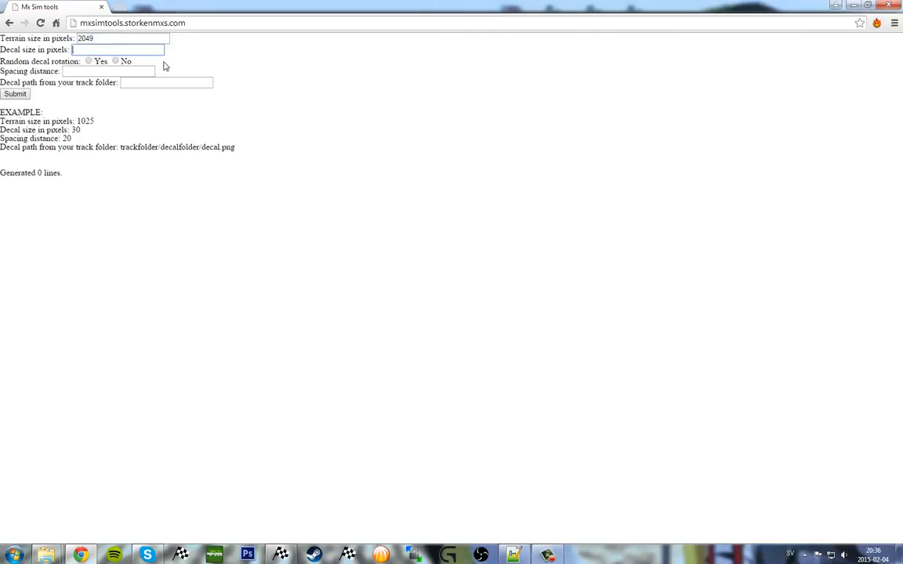
# Step: Switch to Notepad++, reload the modified decals file, and check the first grass decal's size value
pyautogui.hotkey('alt', 'Tab')
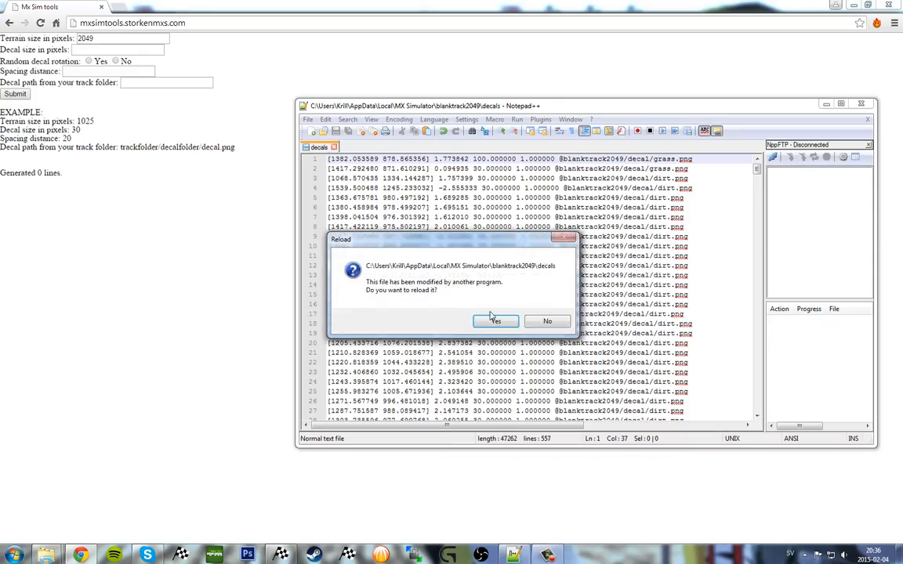
pyautogui.press('Return')
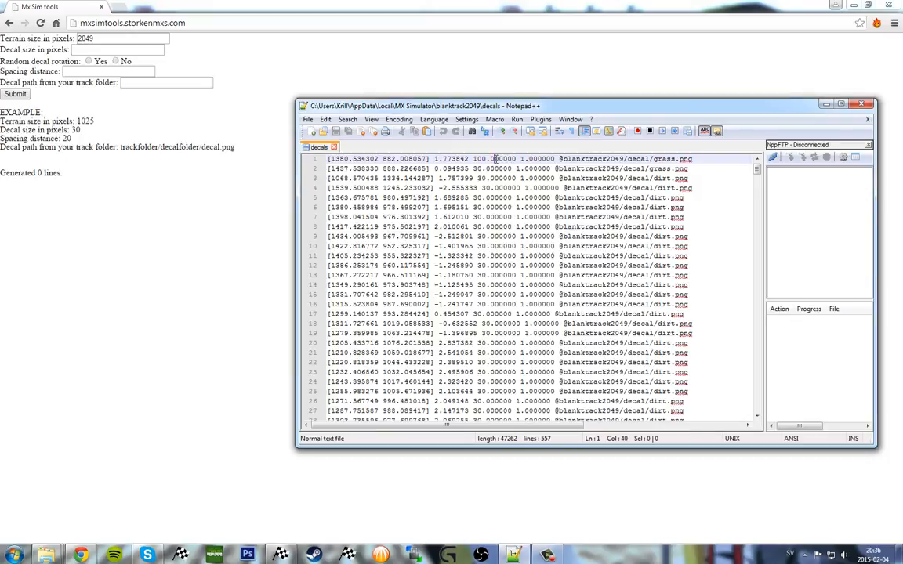
pyautogui.doubleClick(501, 159)
pyautogui.moveTo(477, 160); pyautogui.dragTo(487, 159)
# Step: Back in the Mx Sim tools form, set the decal size to 100 pixels and random decal rotation to Yes
pyautogui.click(98, 49)
pyautogui.write('1')
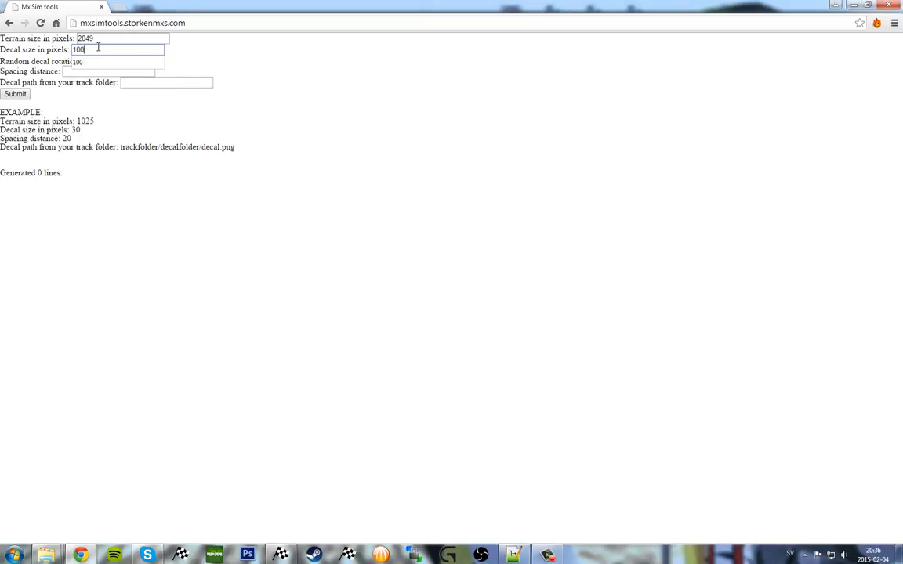
pyautogui.write('00')
pyautogui.press('Tab')
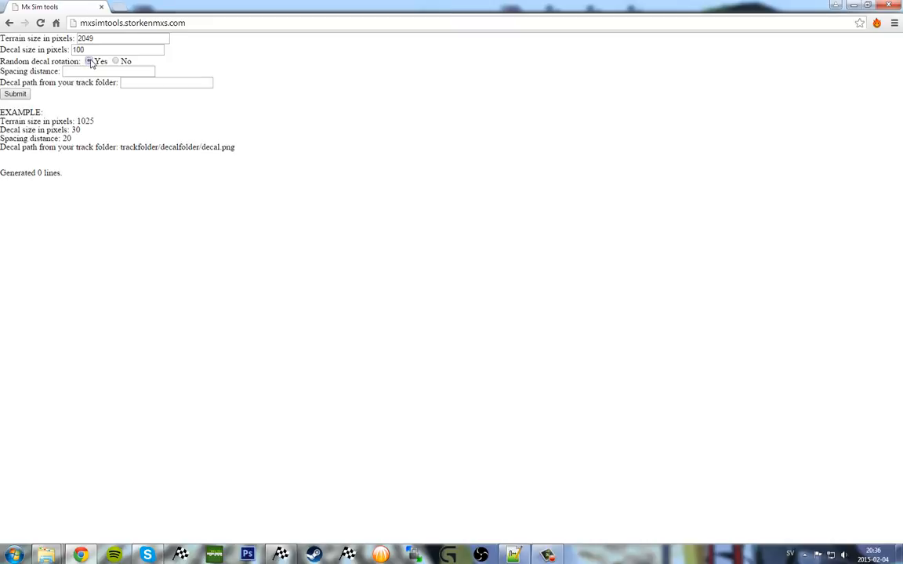
pyautogui.click(76, 71)
# Step: Switch to MX Simulator, place two grass decals side by side above the uppermost bend, and quit the simulator
pyautogui.click(281, 555)
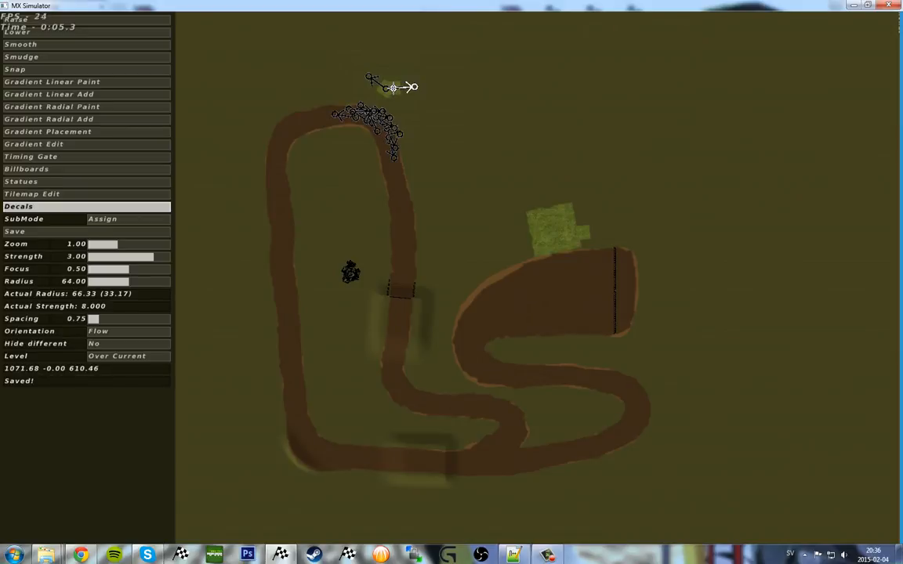
pyautogui.moveTo(394, 87); pyautogui.dragTo(384, 88)
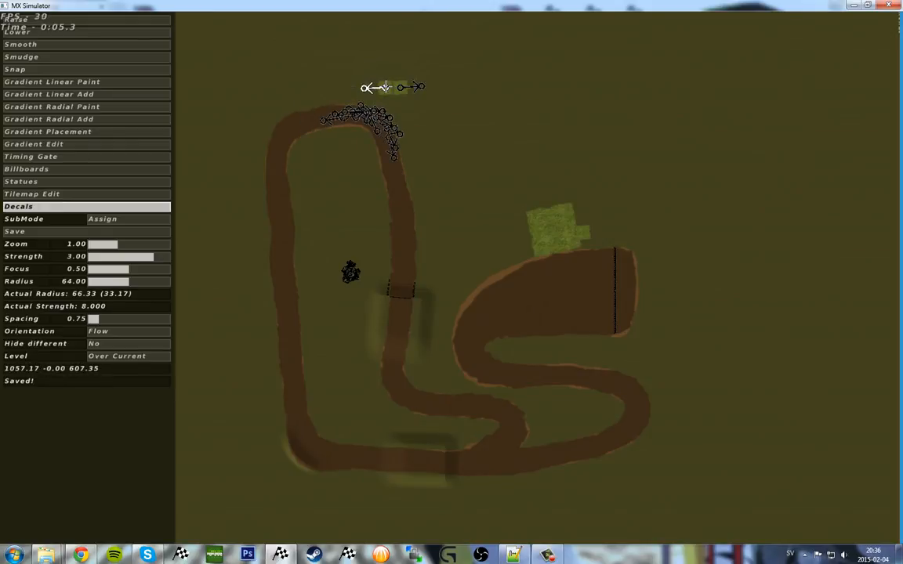
pyautogui.press('Escape')
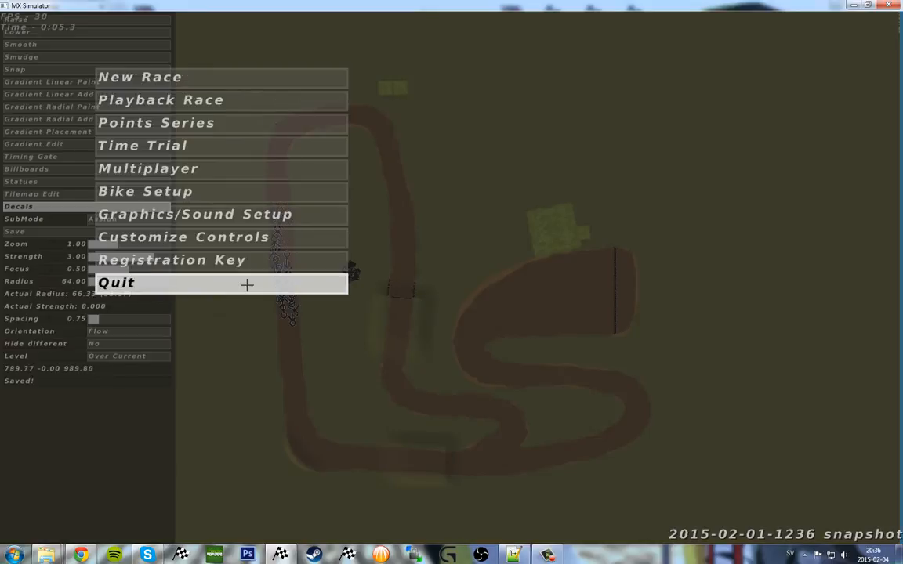
pyautogui.click(261, 284)
pyautogui.press('Return')
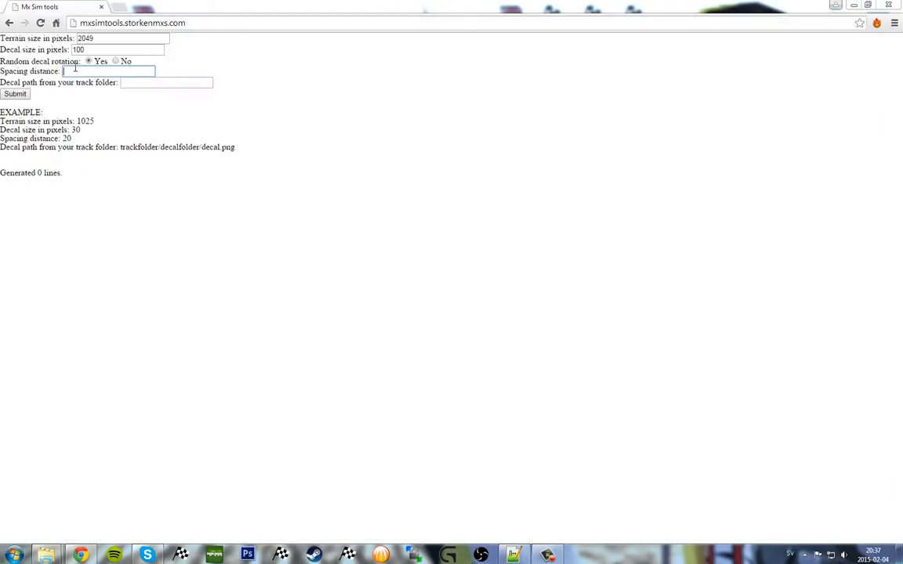
# Step: Set the spacing distance to 50 and compare it with the decal size
pyautogui.write('50')
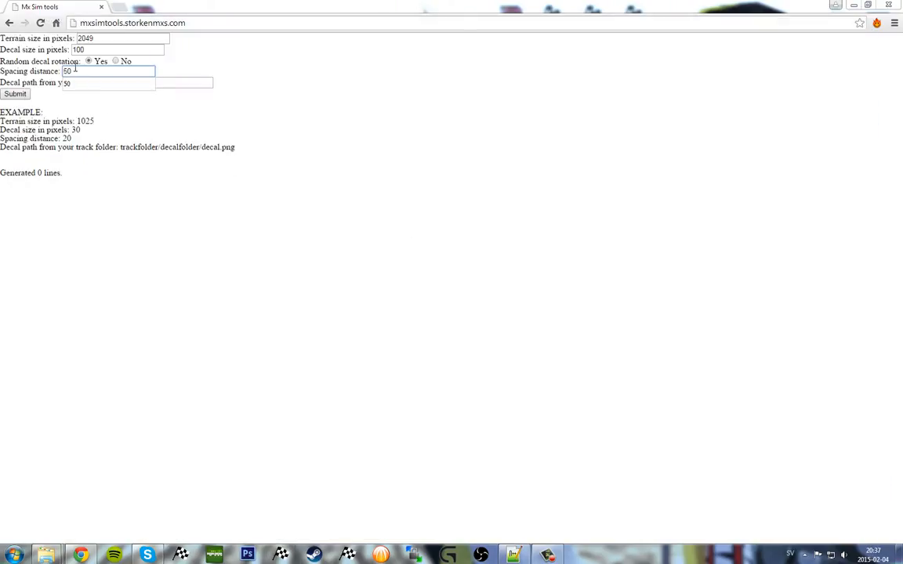
pyautogui.click(86, 50)
pyautogui.moveTo(86, 50); pyautogui.dragTo(71, 50)
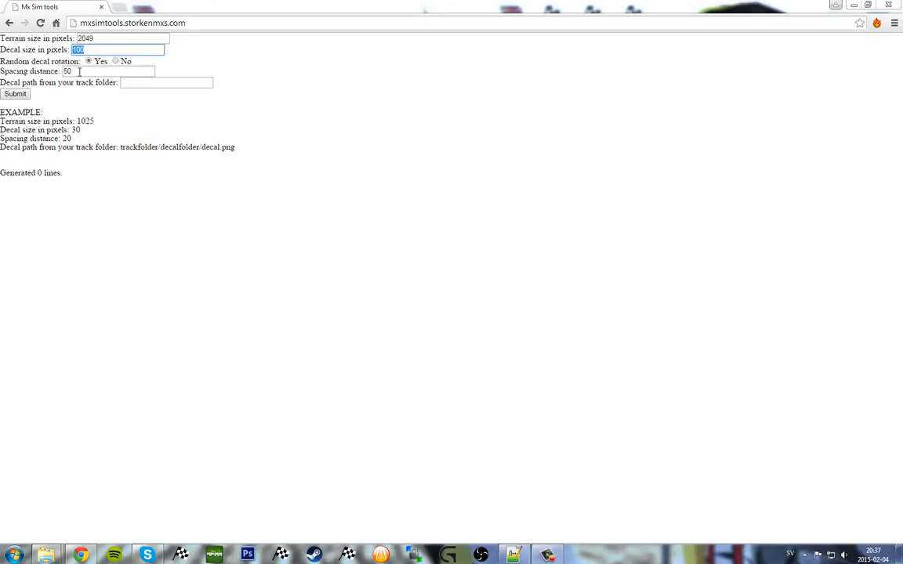
pyautogui.moveTo(80, 71); pyautogui.dragTo(52, 69)
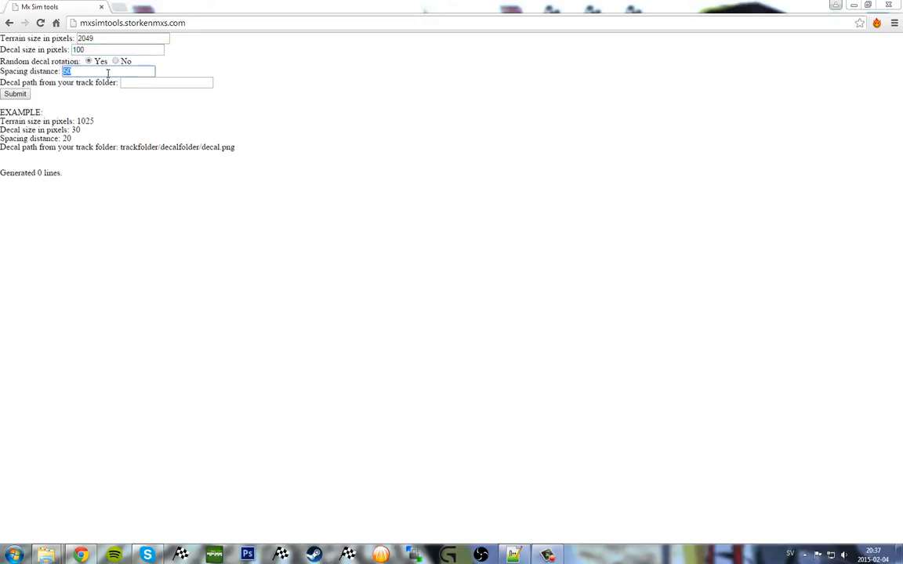
# Step: Set the decal path to blanktrack2049/decal/grass.png and submit the form to generate the decal lines
pyautogui.click(144, 83)
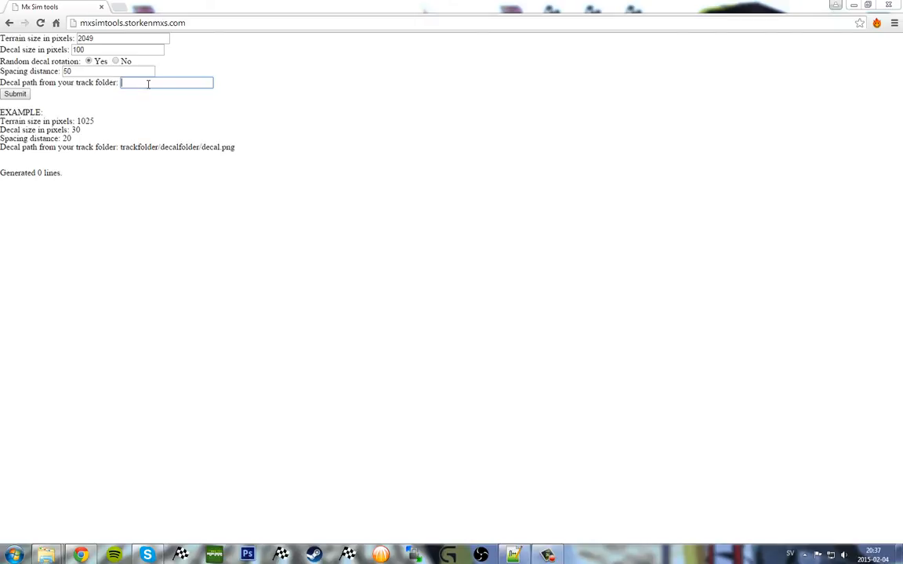
pyautogui.write('blanktrack2049')
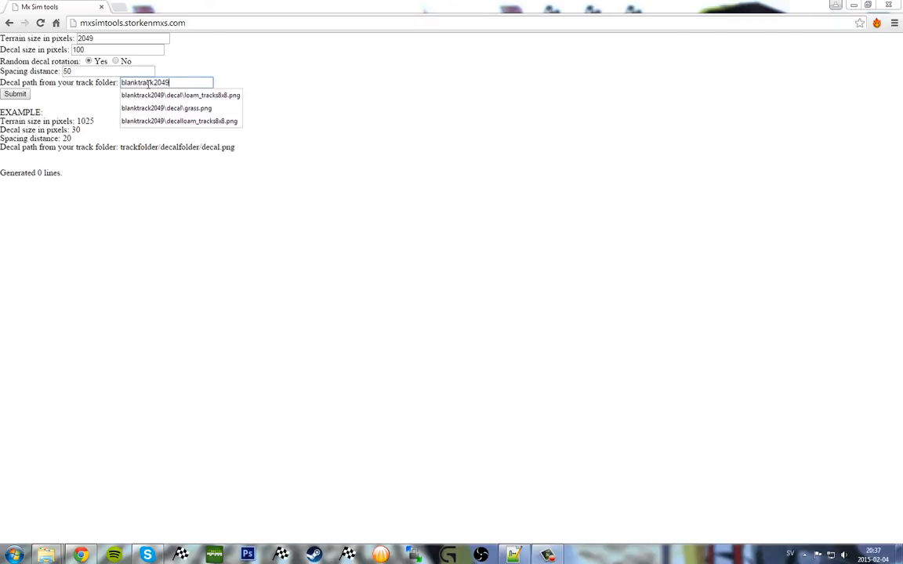
pyautogui.write('/decal/grass')
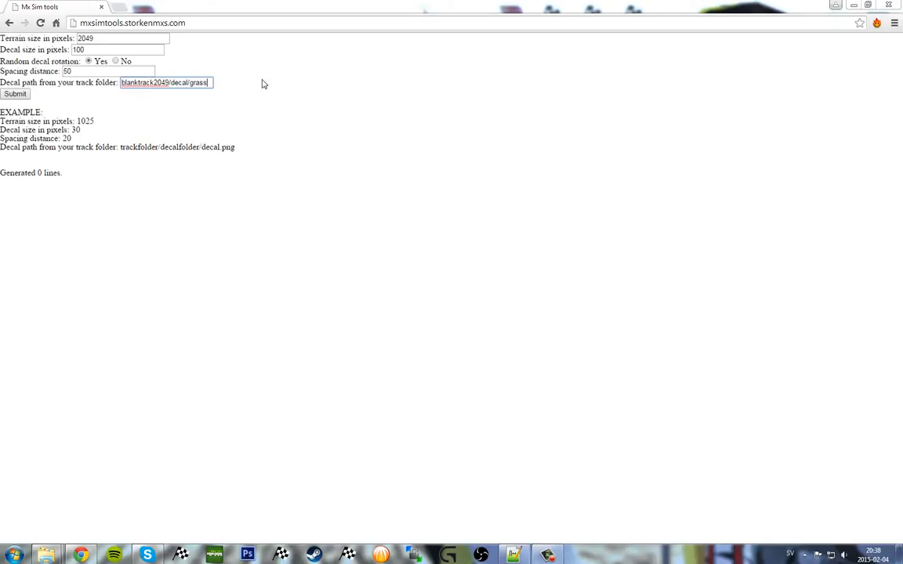
pyautogui.write('.png')
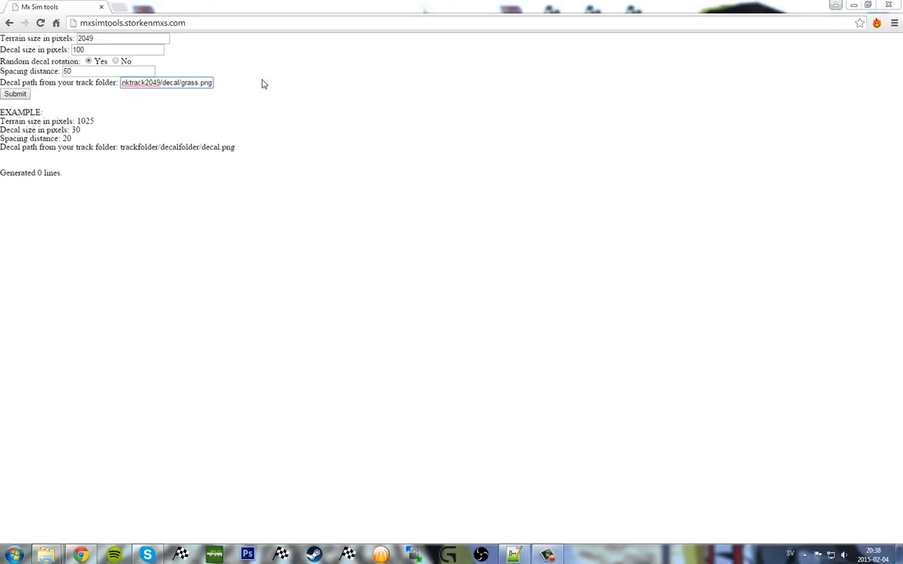
pyautogui.click(26, 96)
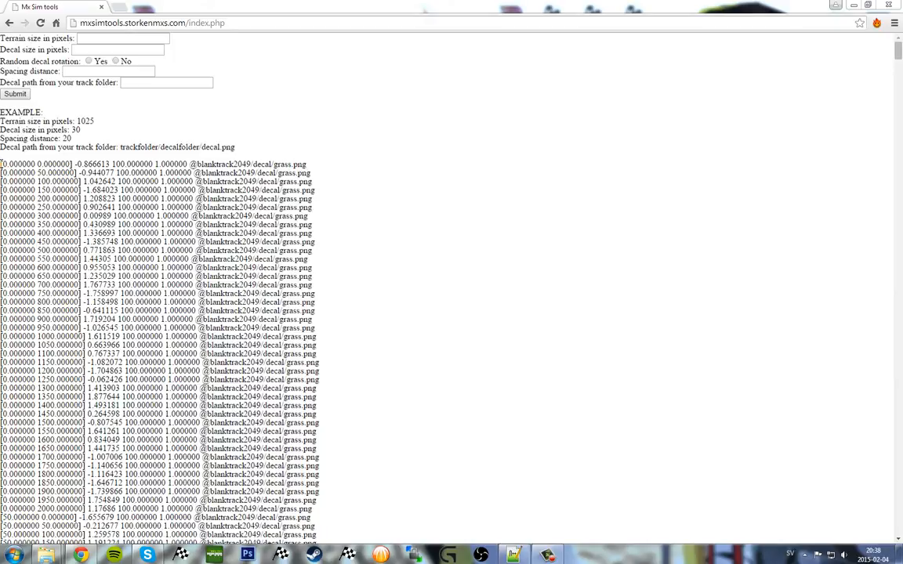
# Step: Select and copy all generated grass decal lines, from the first coordinate line through the last one
pyautogui.moveTo(14, 164); pyautogui.dragTo(40, 164)
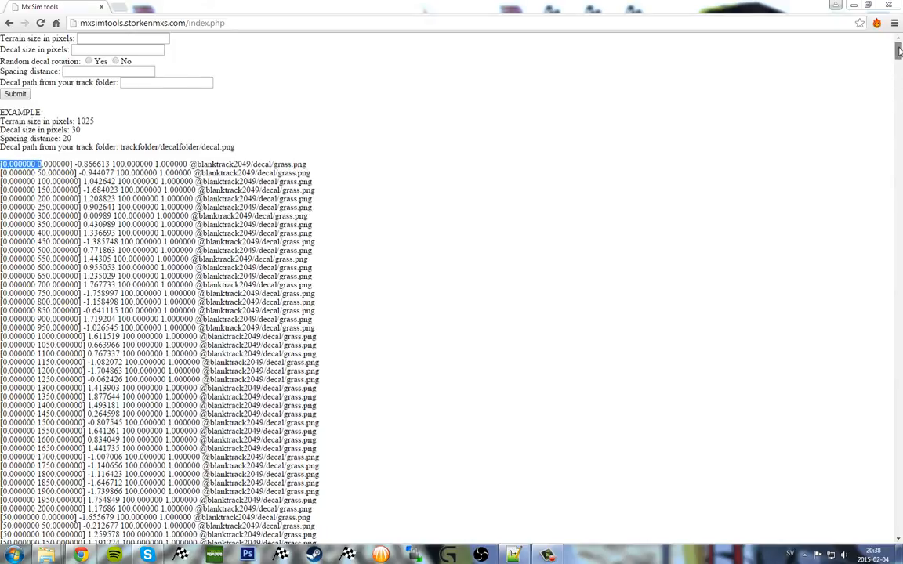
pyautogui.moveTo(898, 69); pyautogui.dragTo(901, 541)
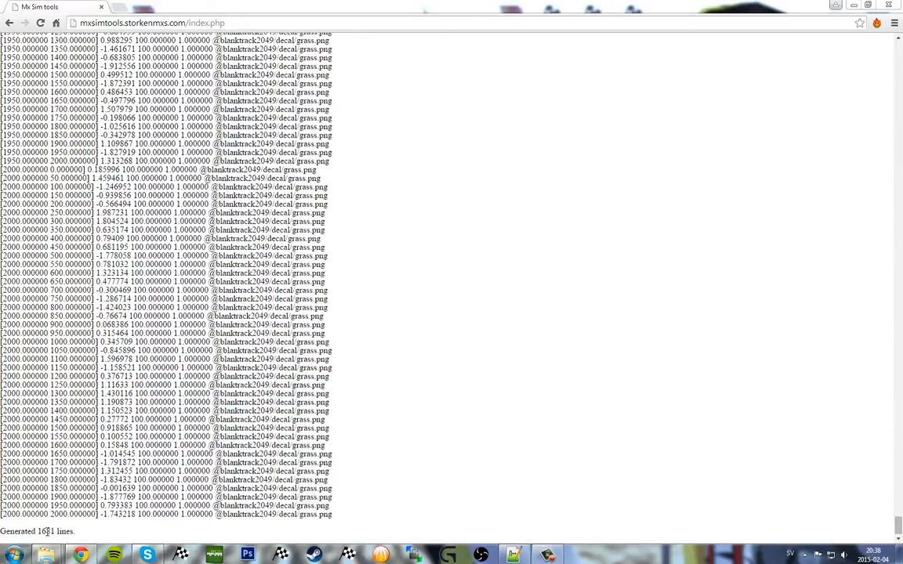
pyautogui.keyDown('shift'); pyautogui.click(333, 518); pyautogui.keyUp('shift')
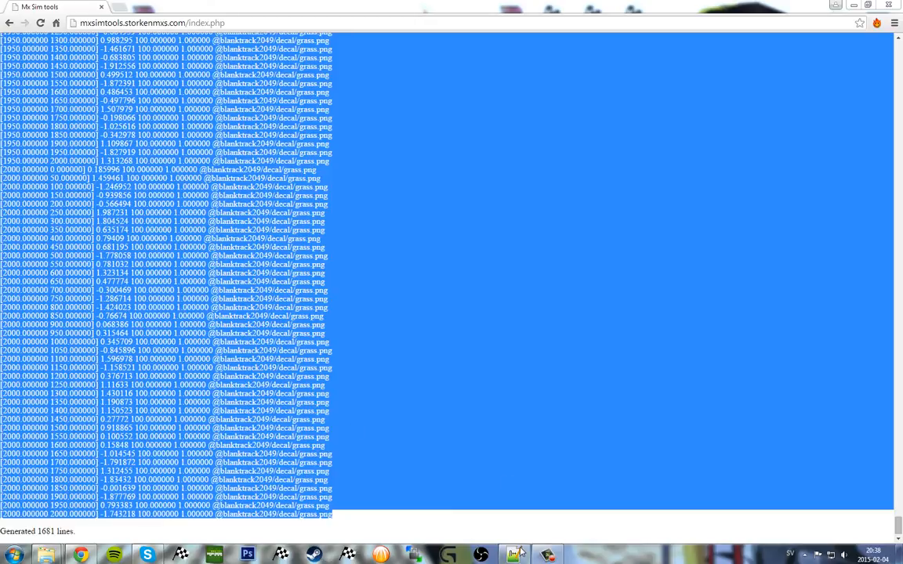
# Step: Switch to Notepad++ and paste the generated grass lines on a new line above all existing entries in the decals file
pyautogui.hotkey('alt', 'Tab')
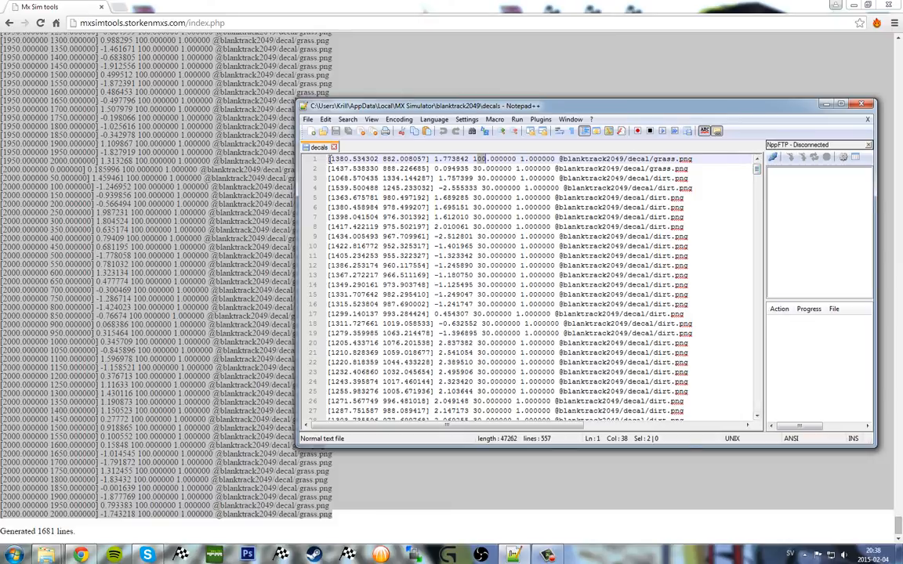
pyautogui.press('Home')
pyautogui.press('Return')
pyautogui.press('Up')
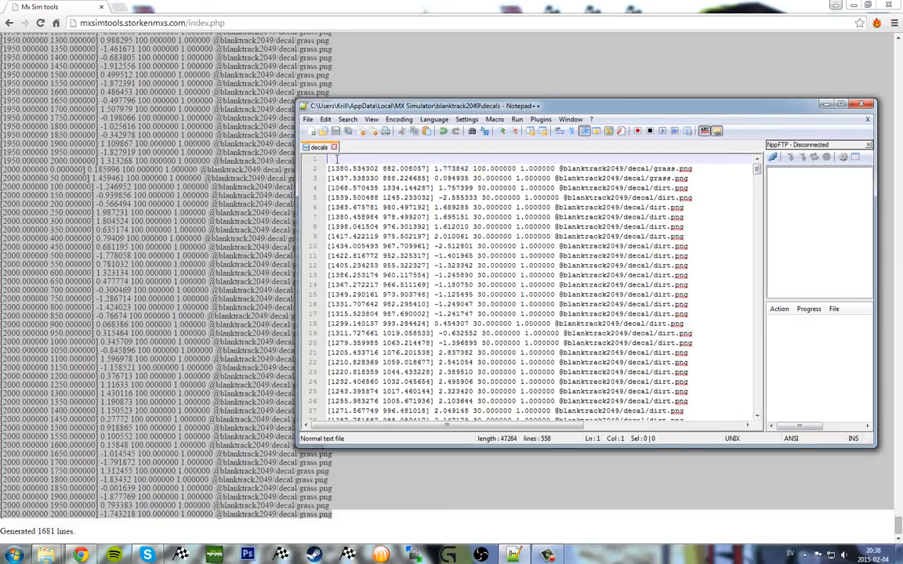
pyautogui.hotkey('ctrl', 'v')
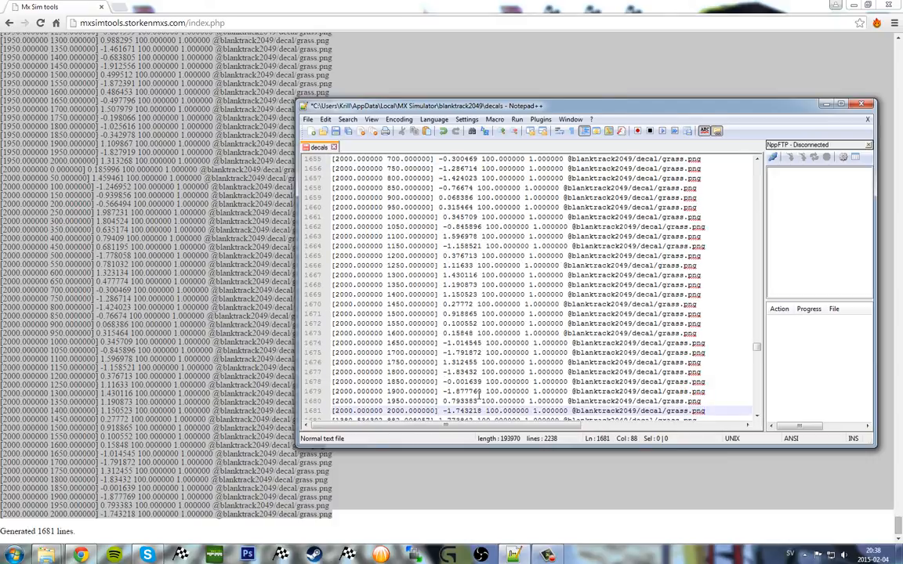
# Step: Check the existing dirt entries through to the end of the decals file and save it
pyautogui.scroll(-1, 479, 394)
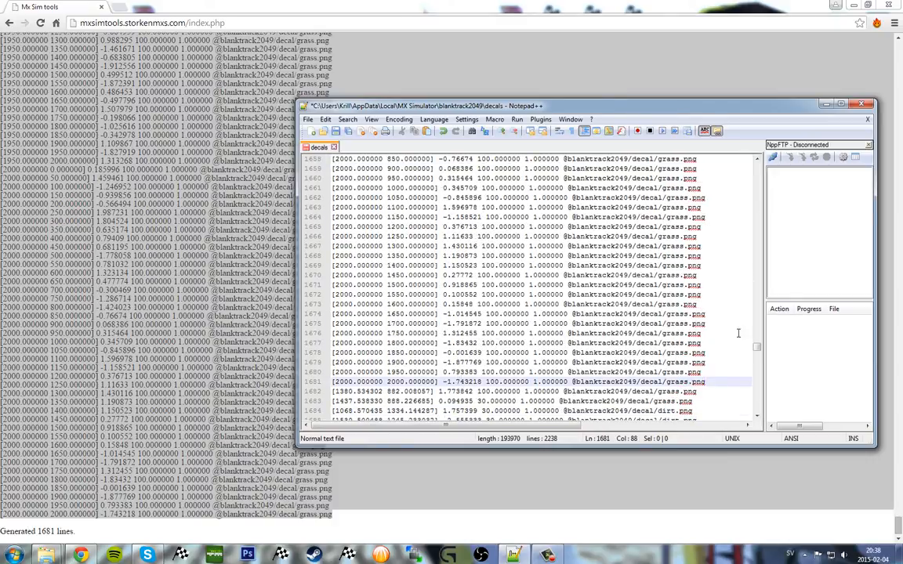
pyautogui.moveTo(757, 345); pyautogui.dragTo(760, 412)
pyautogui.click(412, 411)
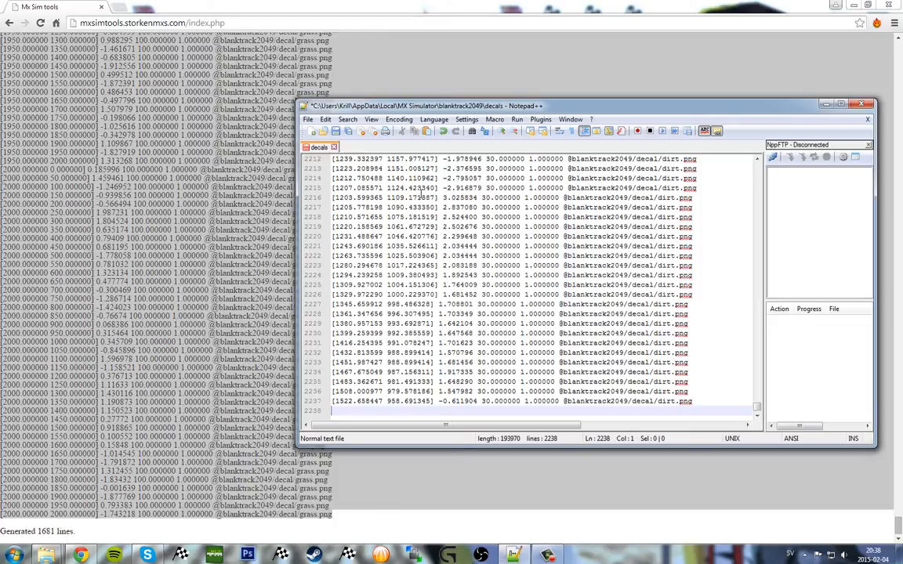
pyautogui.hotkey('ctrl', 's')
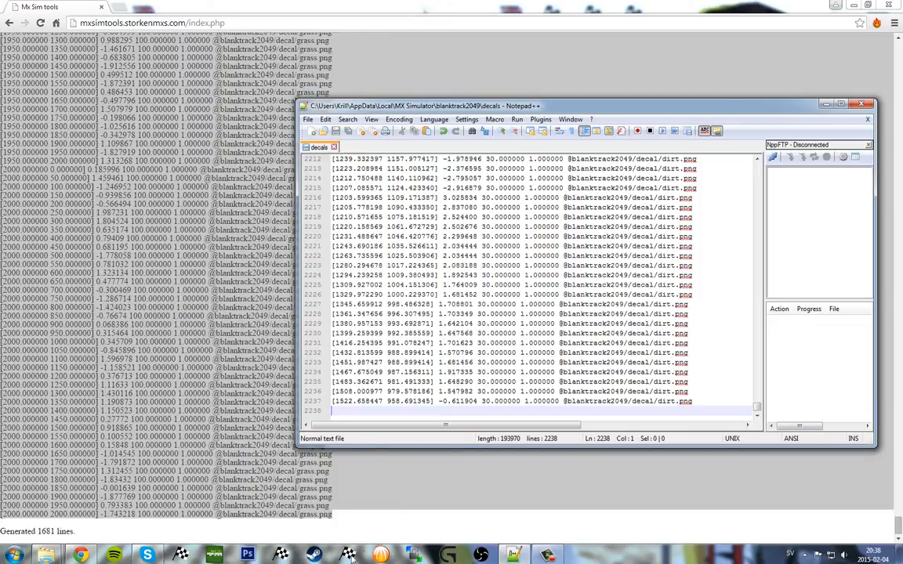
# Step: Switch to MX Simulator, open the track editor, and examine the grass coverage across the terrain
pyautogui.click(280, 555)
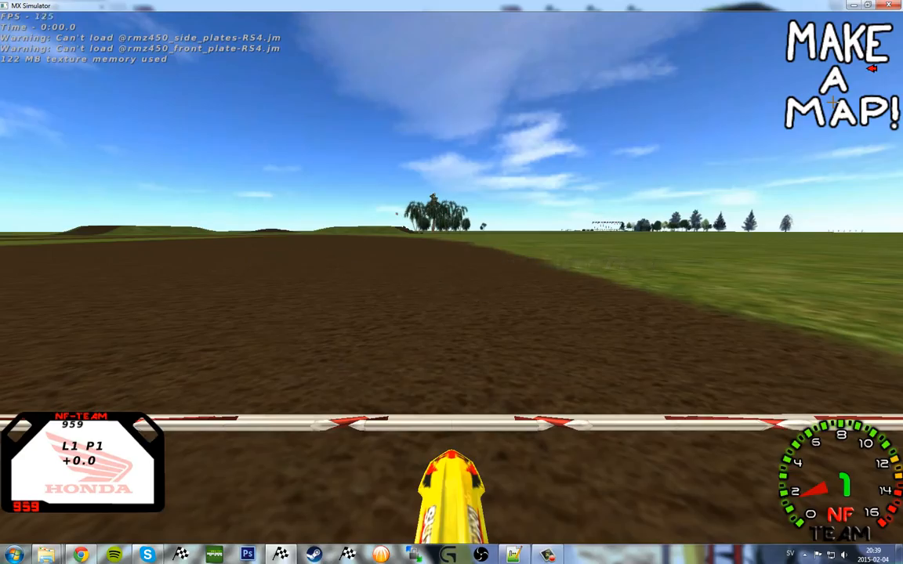
pyautogui.hotkey('ctrl', 'e')
pyautogui.press('Up')
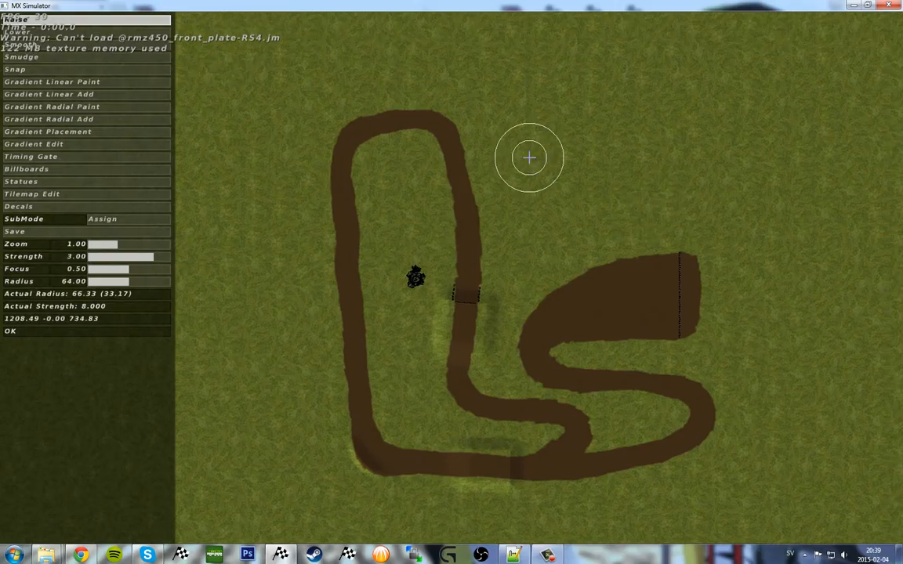
pyautogui.press('Right')
pyautogui.press('Down')
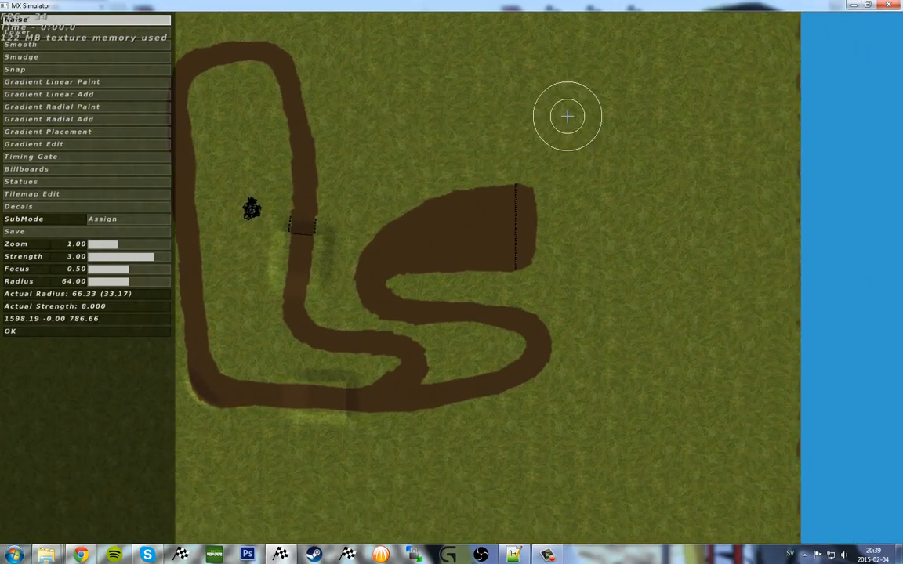
pyautogui.press('Left')
pyautogui.press('Up')
pyautogui.press('Up')
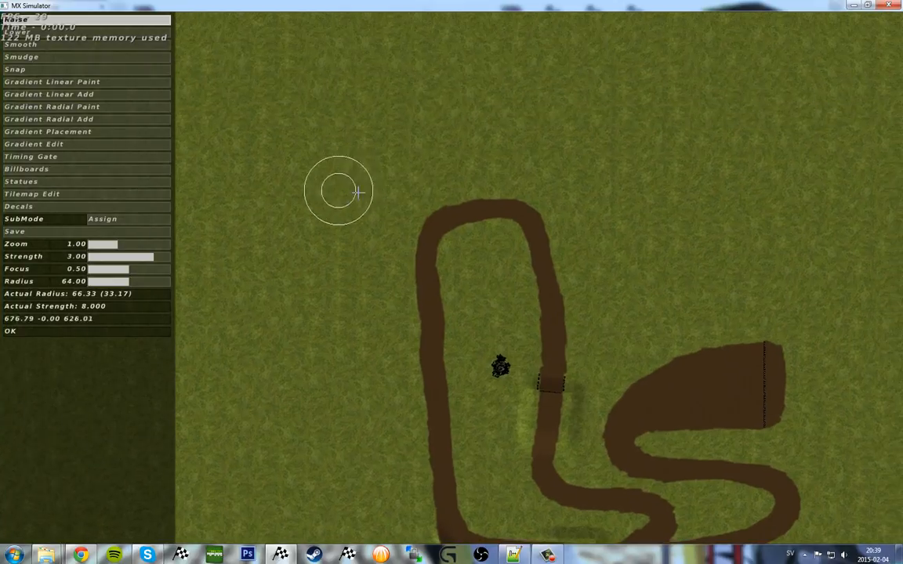
# Step: Activate Decals mode, examine the grass decal markers near the uppermost bend at zoom 3.00, and quit the simulator
pyautogui.click(50, 205)
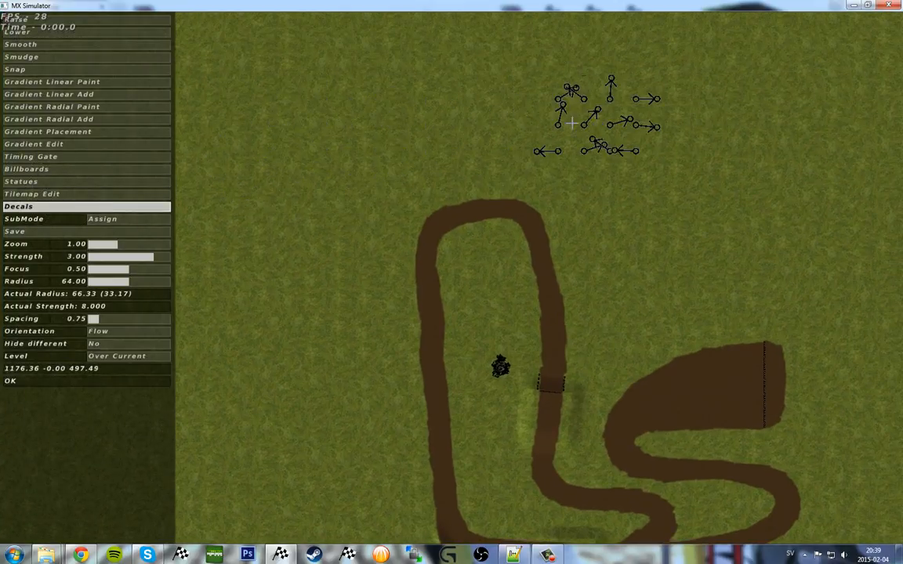
pyautogui.click(131, 244)
pyautogui.moveTo(312, 135); pyautogui.dragTo(522, 304, button='right')
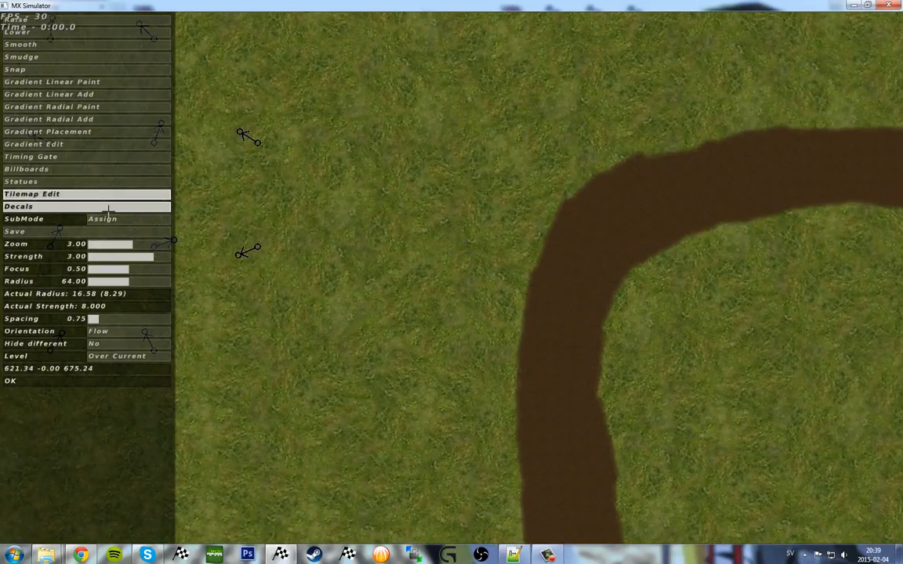
pyautogui.click(118, 244)
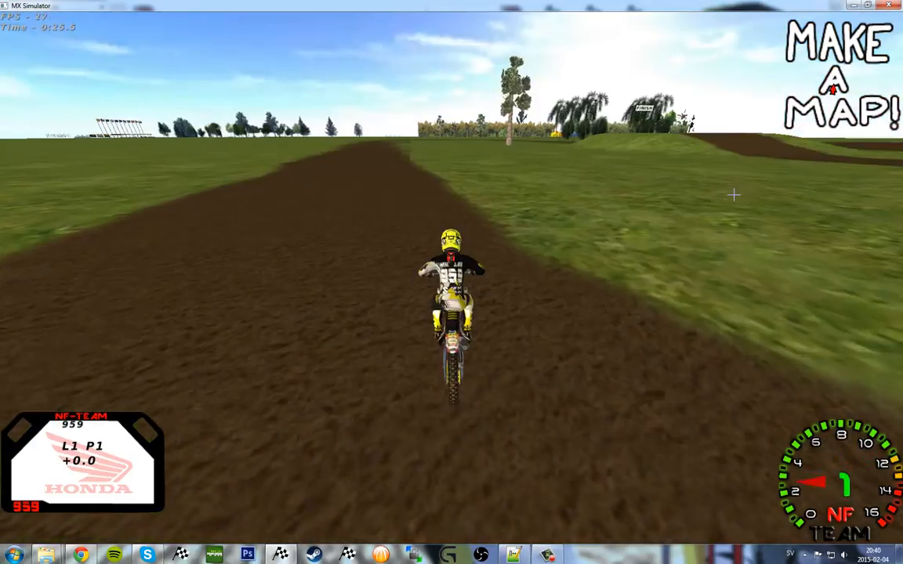
pyautogui.press('Escape')
pyautogui.click(242, 286)
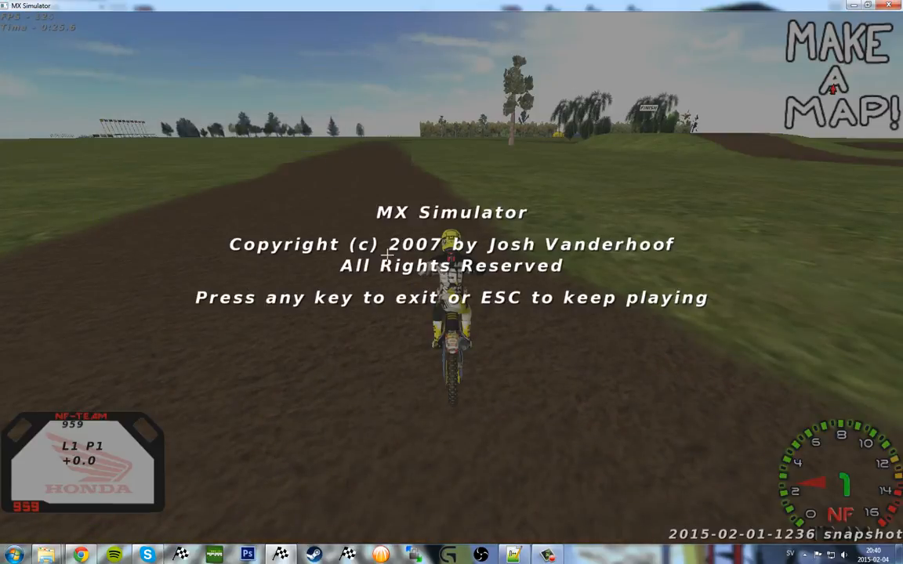
pyautogui.press('Return')
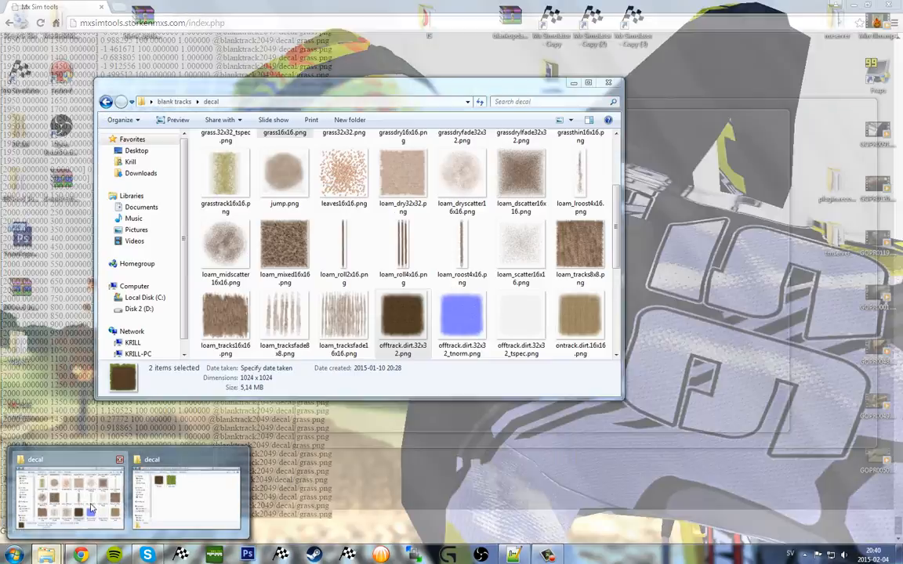
# Step: Switch to the blank tracks decal folder in Explorer and select offtrack.dirt.32x32_tnorm.png
pyautogui.click(79, 486)
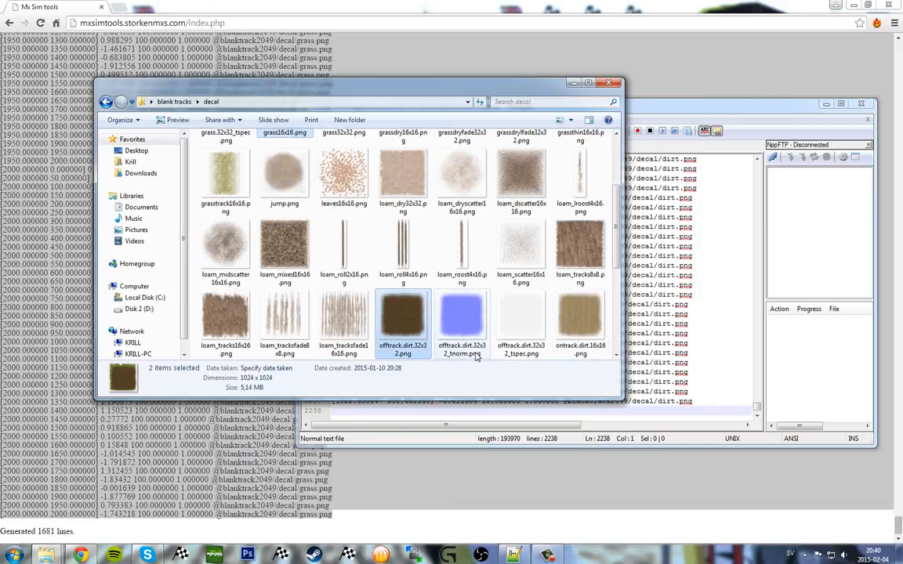
pyautogui.click(457, 351)
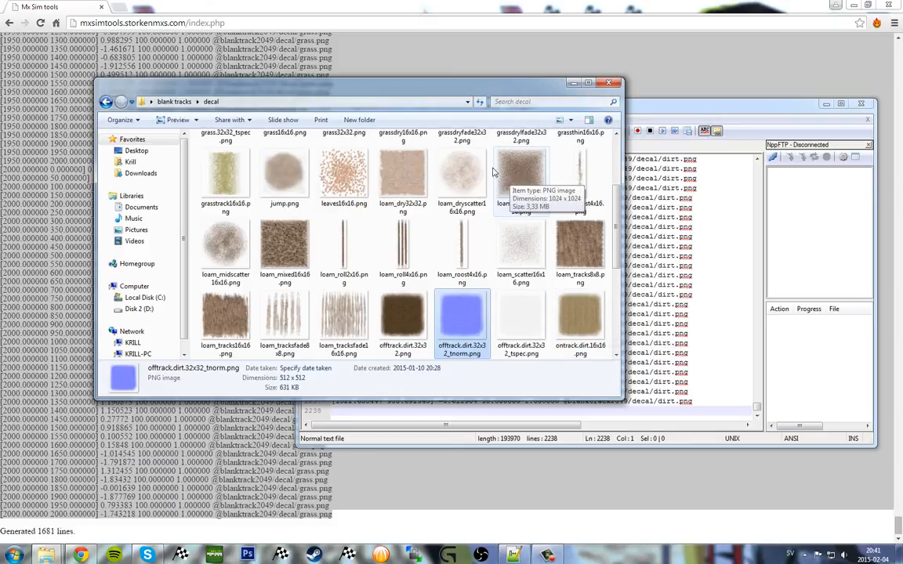
# Step: Return to the Mx Sim tools page, go back to the first generated lines, and clear the text selection
pyautogui.click(245, 5)
pyautogui.scroll(18, 217, 201)
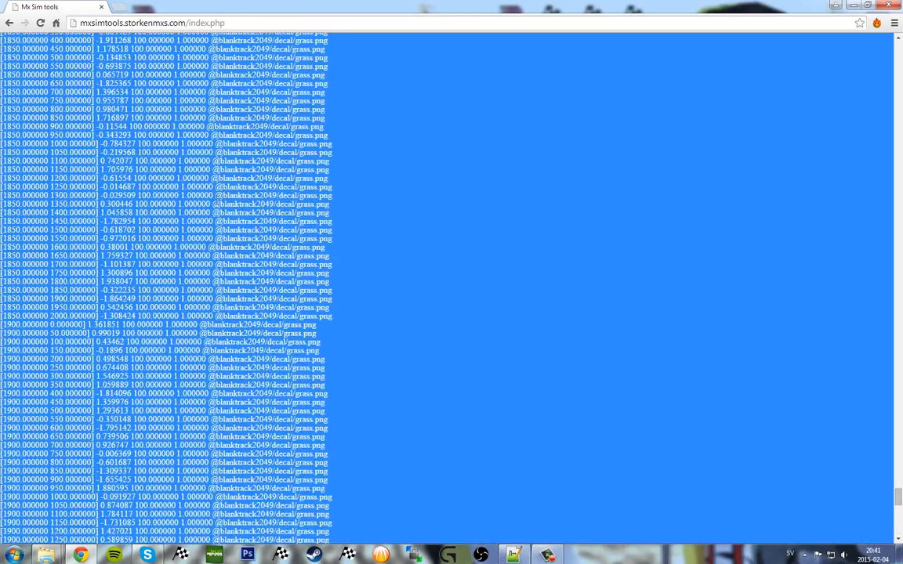
pyautogui.scroll(7, 217, 202)
pyautogui.moveTo(899, 482); pyautogui.dragTo(900, 23)
pyautogui.click(435, 194)
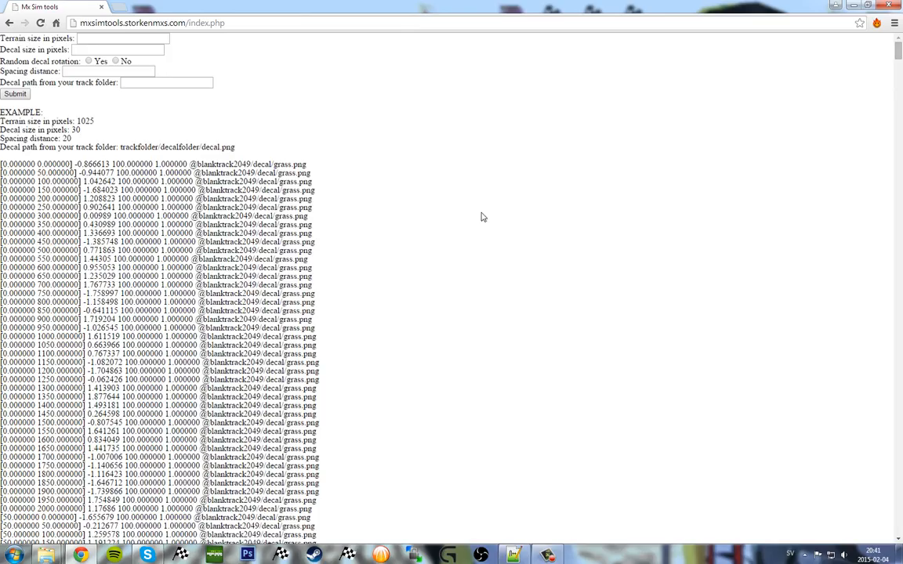
# Step: Bring up Notepad++ beside the generated list and highlight the first generated line's coordinates
pyautogui.hotkey('alt', 'Tab')
pyautogui.hotkey('alt', 'Tab')
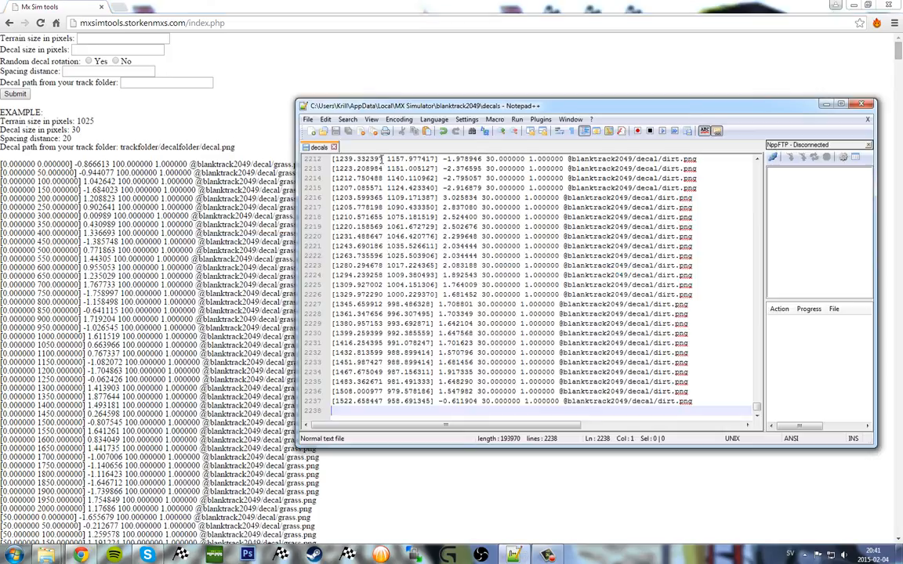
pyautogui.moveTo(370, 102); pyautogui.dragTo(417, 62)
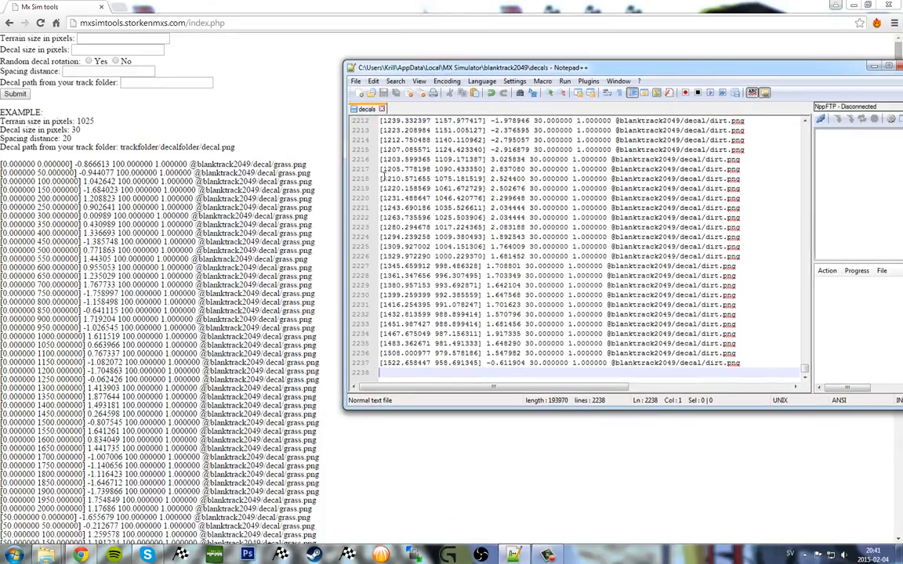
pyautogui.moveTo(66, 165); pyautogui.dragTo(1, 165)
pyautogui.hotkey('alt', 'Tab')
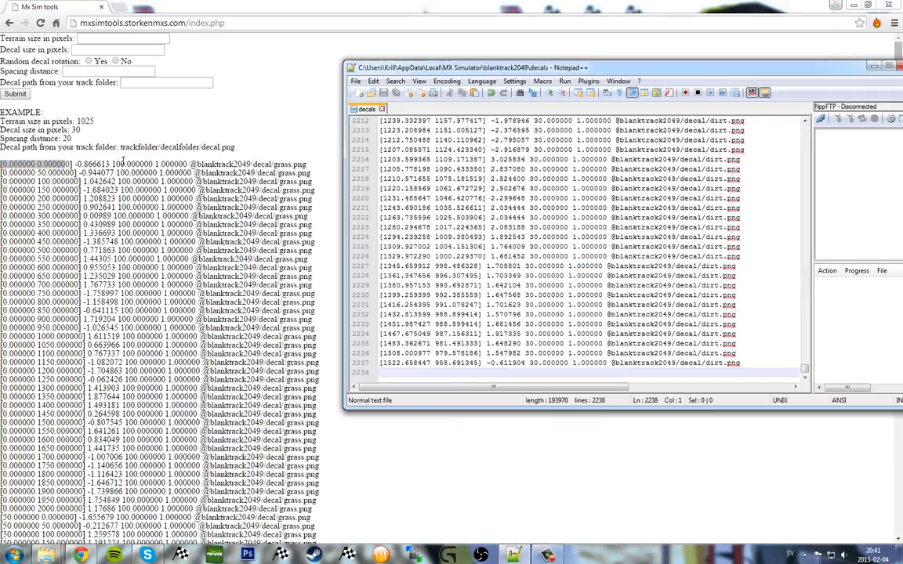